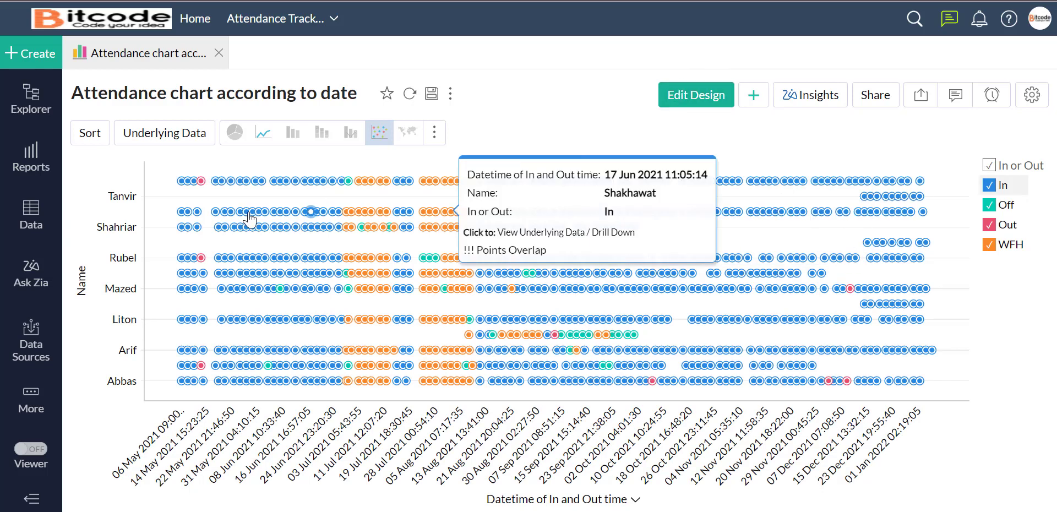
Open the date-based attendance chart for editing and examine the X-axis date grouping options and the Y-axis Name column
{"action": "left_click", "coordinate": [680, 98]}
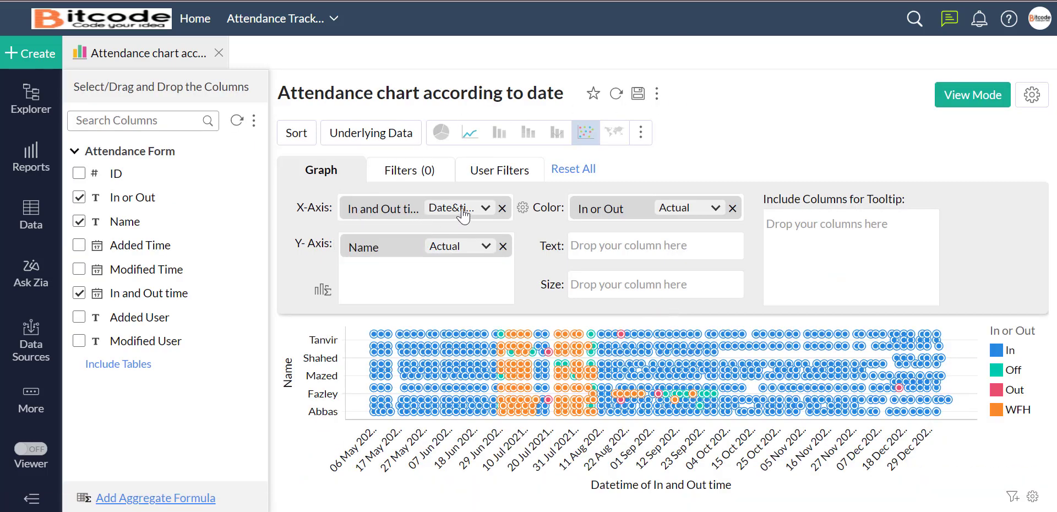
{"action": "left_click", "coordinate": [482, 209]}
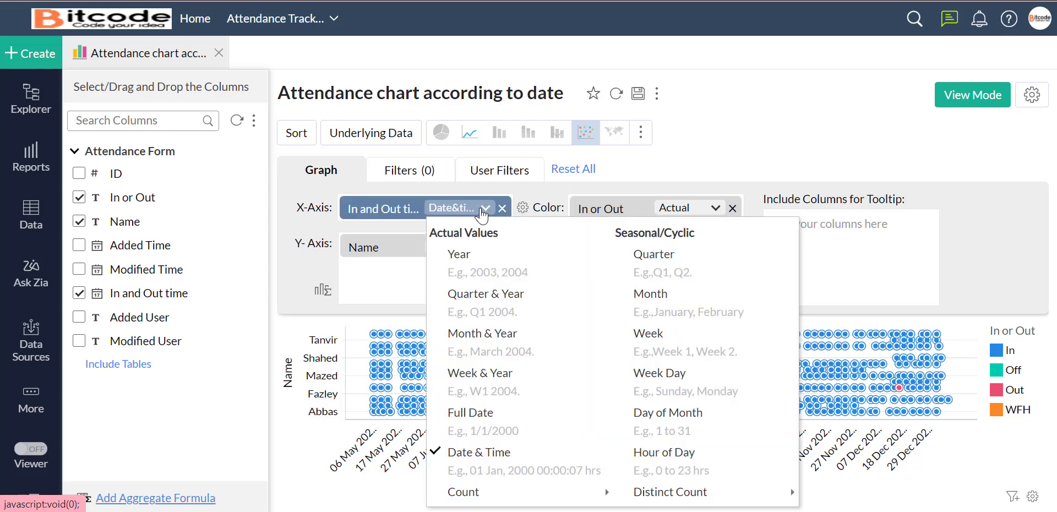
{"action": "left_click", "coordinate": [739, 142]}
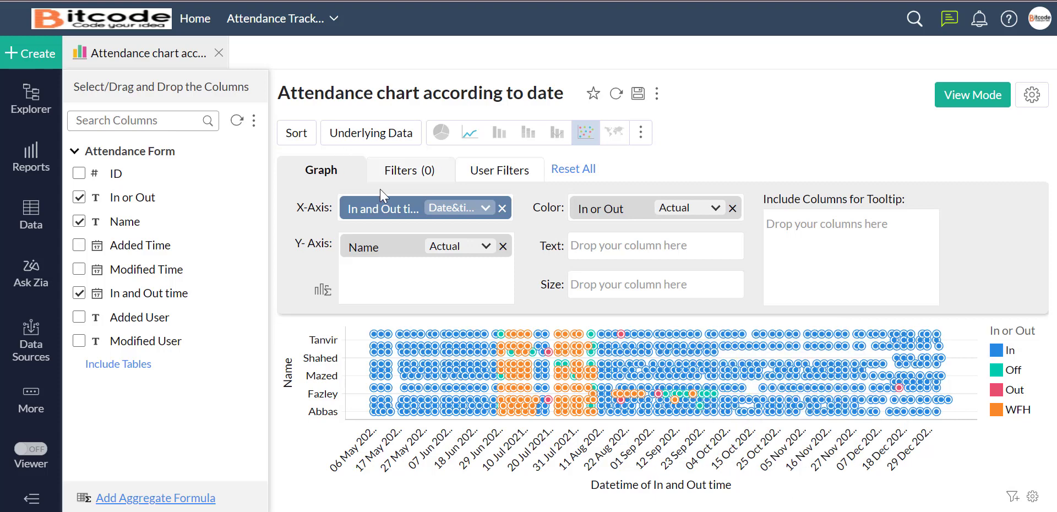
{"action": "left_click", "coordinate": [487, 209]}
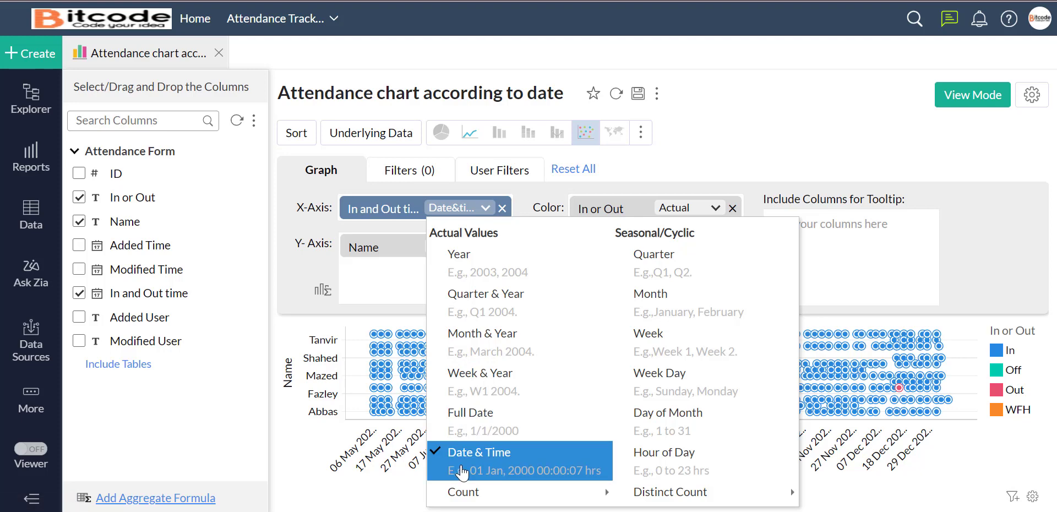
{"action": "left_click", "coordinate": [379, 214]}
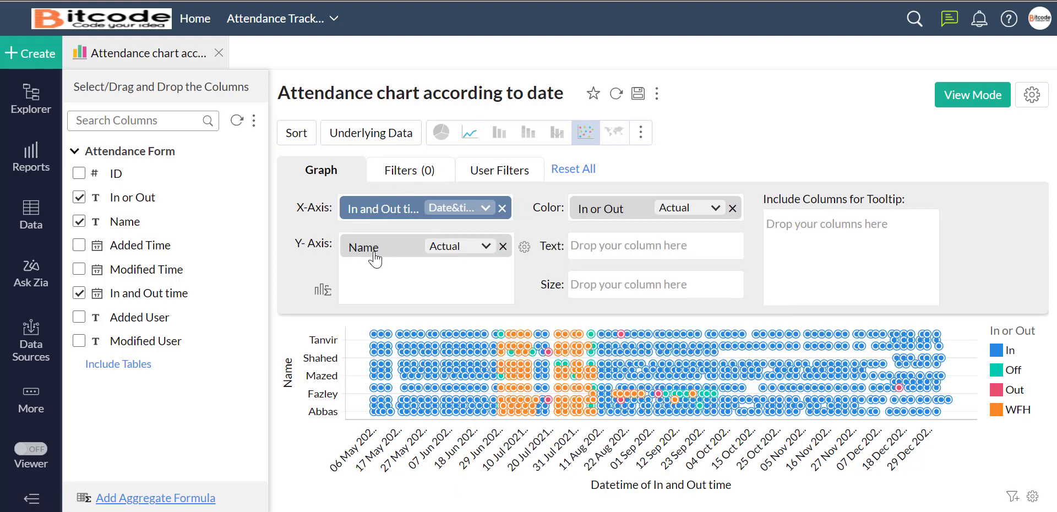
{"action": "left_click", "coordinate": [436, 250]}
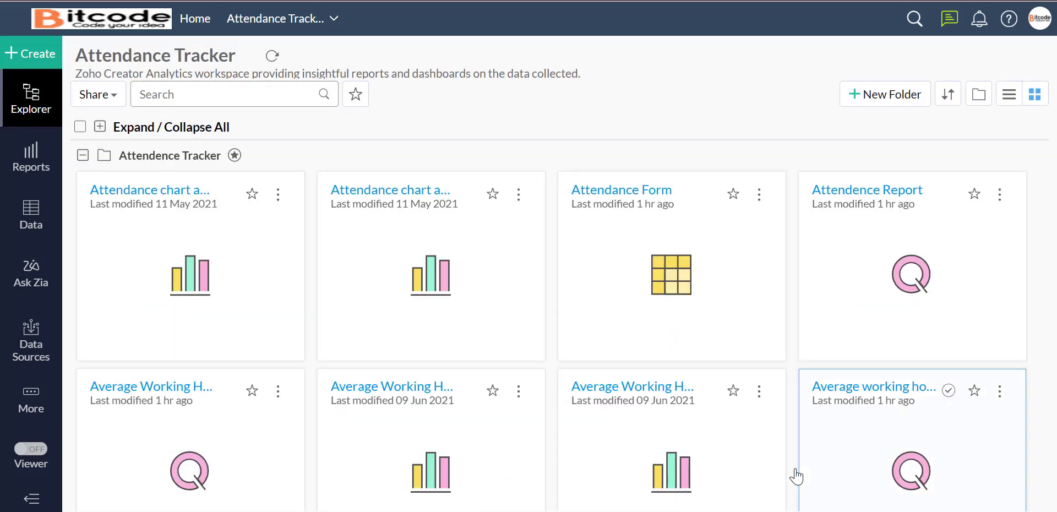
Open the Attendance chart according to Month and examine its available chart types
{"action": "left_click", "coordinate": [390, 250]}
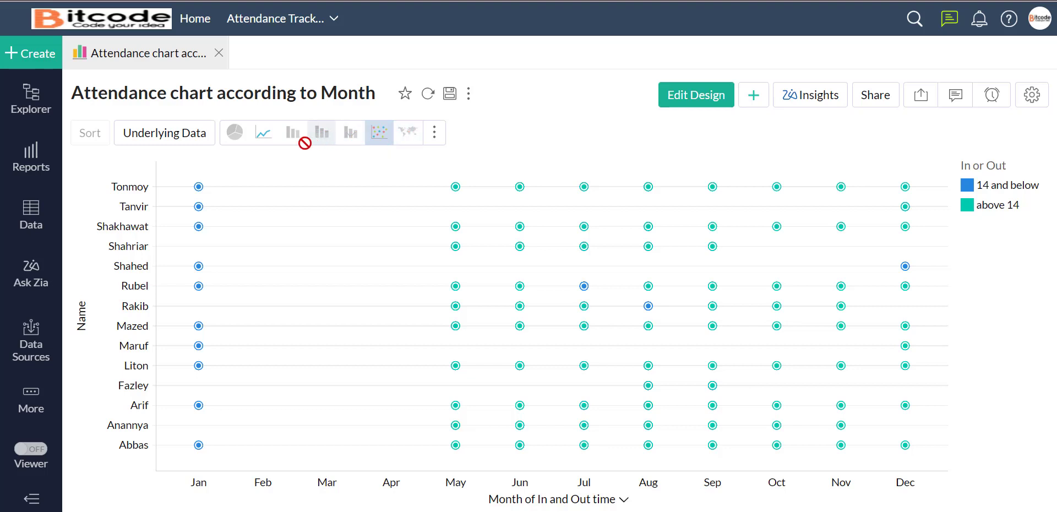
{"action": "left_click", "coordinate": [264, 137]}
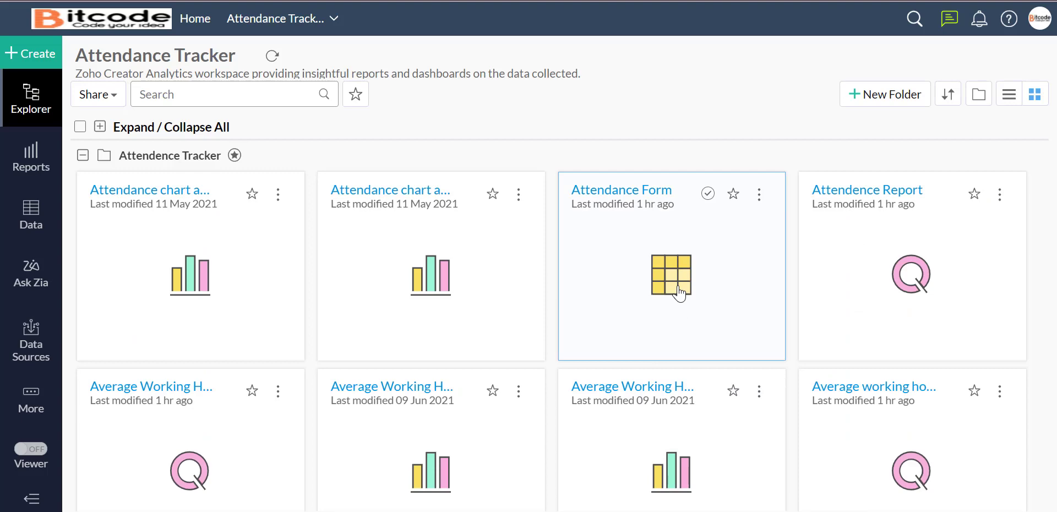
Open the Attendance Form table and go through its columns from ID and In or Out to Added User and Modified User
{"action": "left_click", "coordinate": [678, 289]}
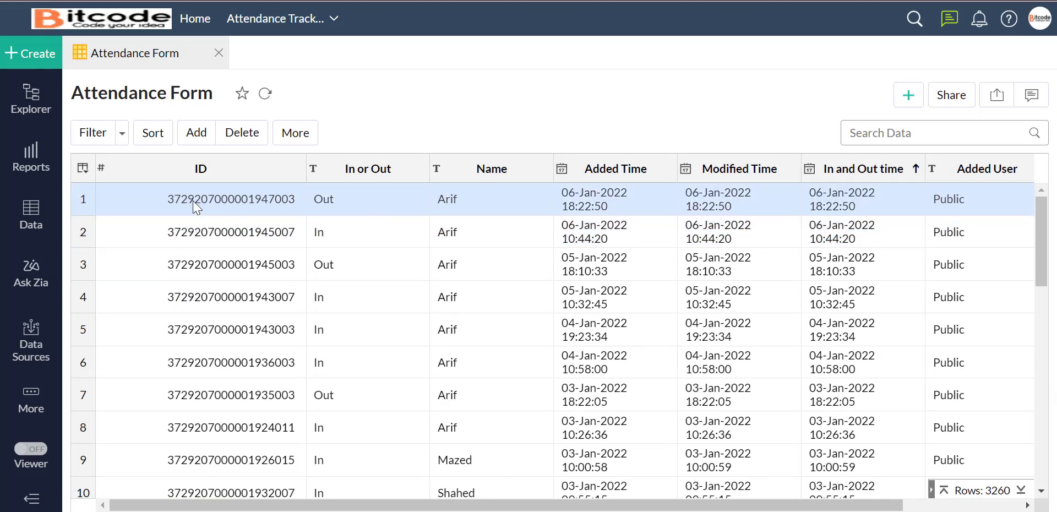
{"action": "left_click", "coordinate": [199, 169]}
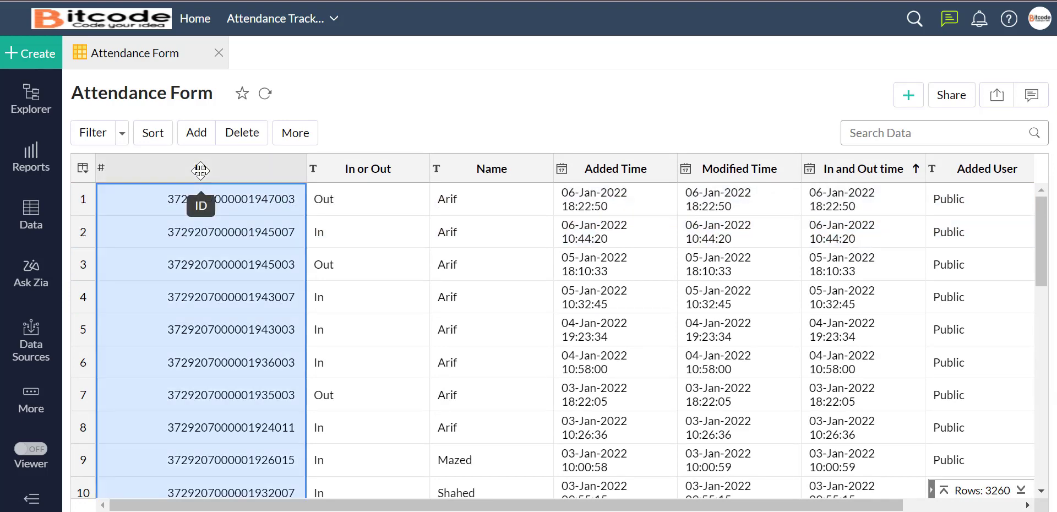
{"action": "left_click", "coordinate": [380, 171]}
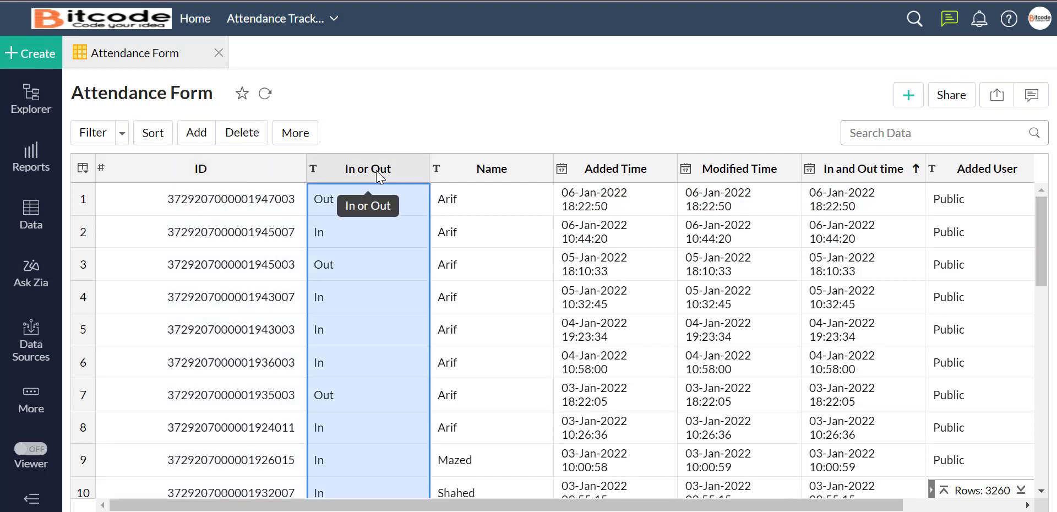
{"action": "left_click", "coordinate": [501, 166]}
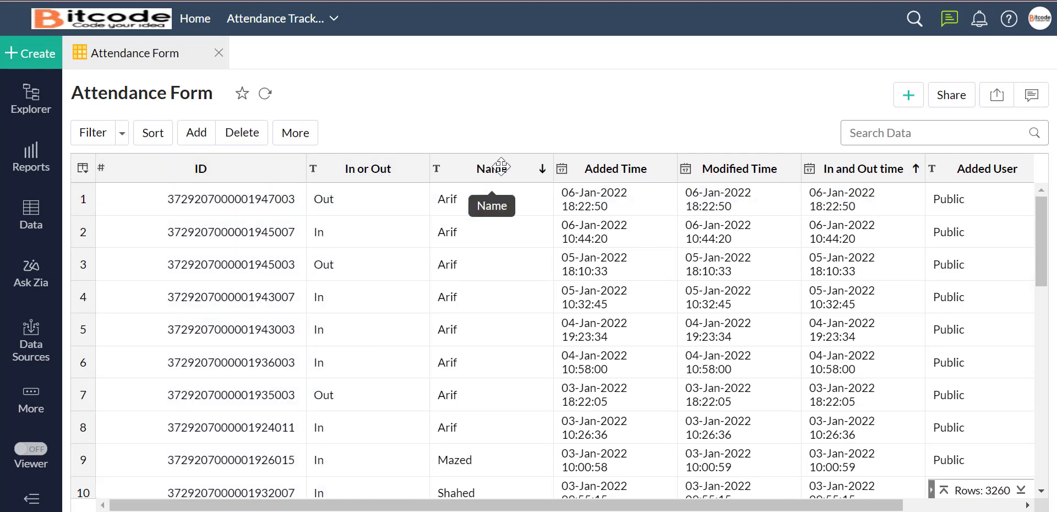
{"action": "left_click", "coordinate": [630, 175]}
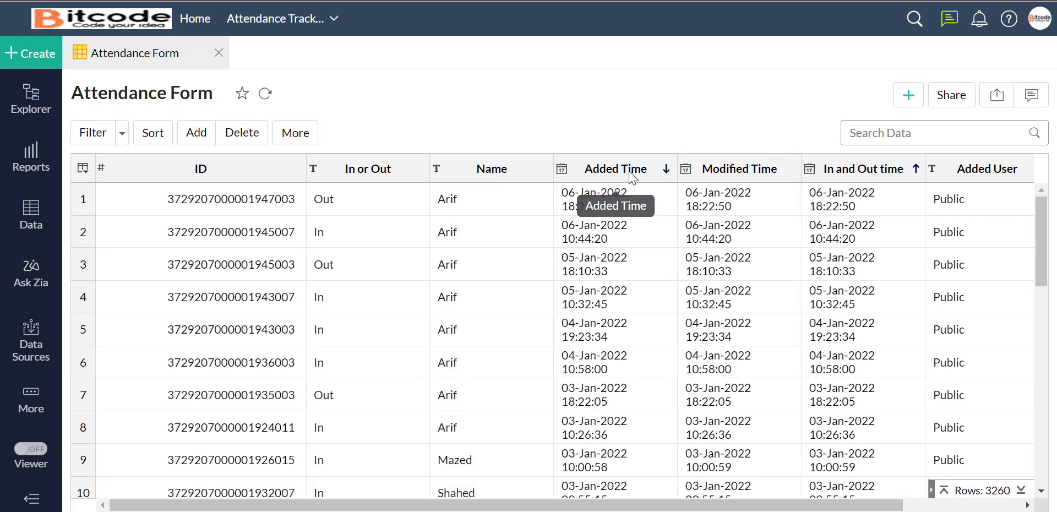
{"action": "left_click", "coordinate": [717, 171]}
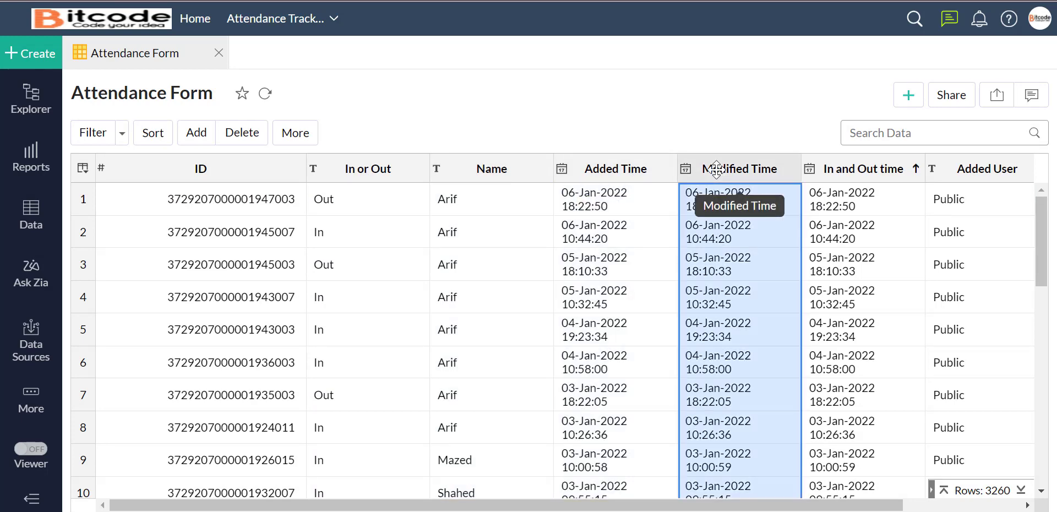
{"action": "left_click", "coordinate": [873, 168]}
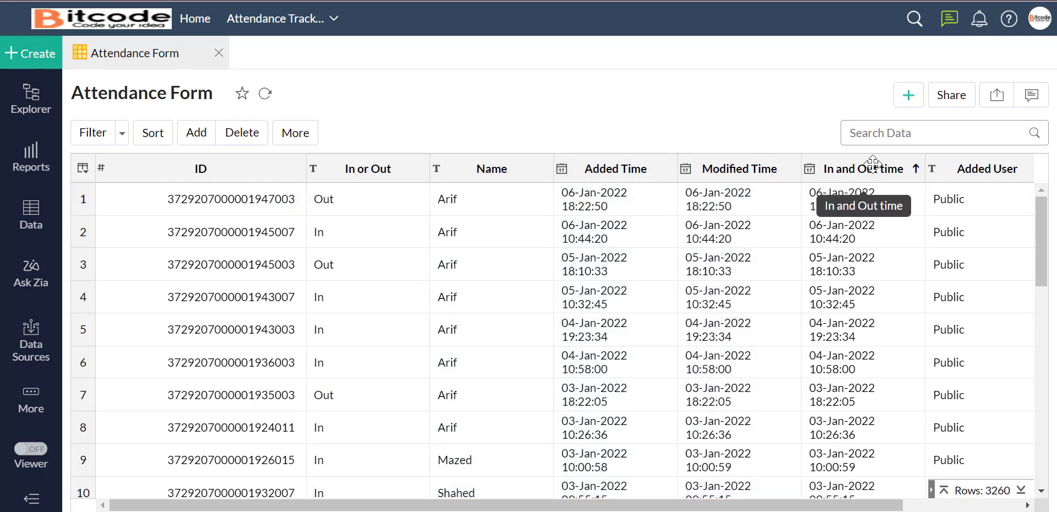
{"action": "left_click", "coordinate": [985, 168]}
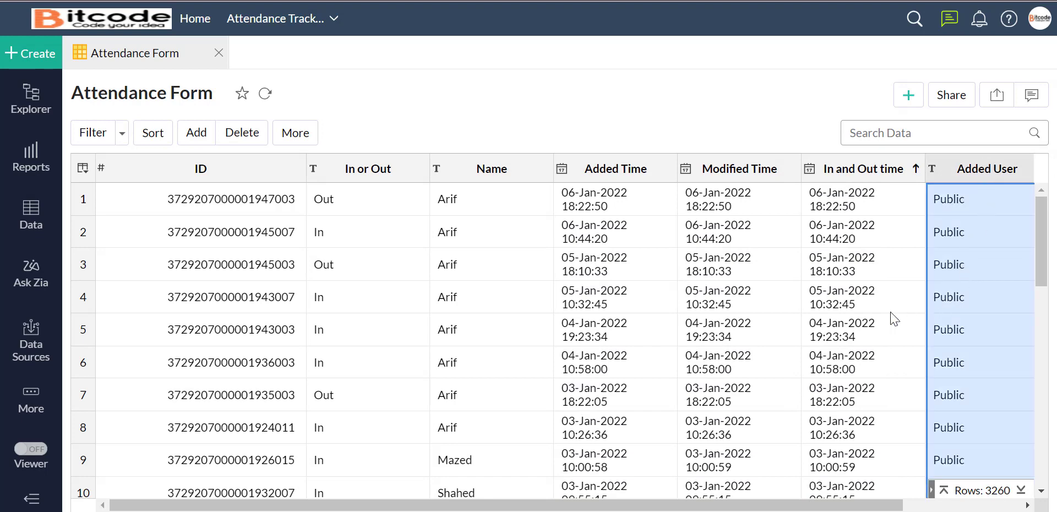
{"action": "scroll", "coordinate": [585, 487], "scroll_direction": "right", "scroll_amount": 3}
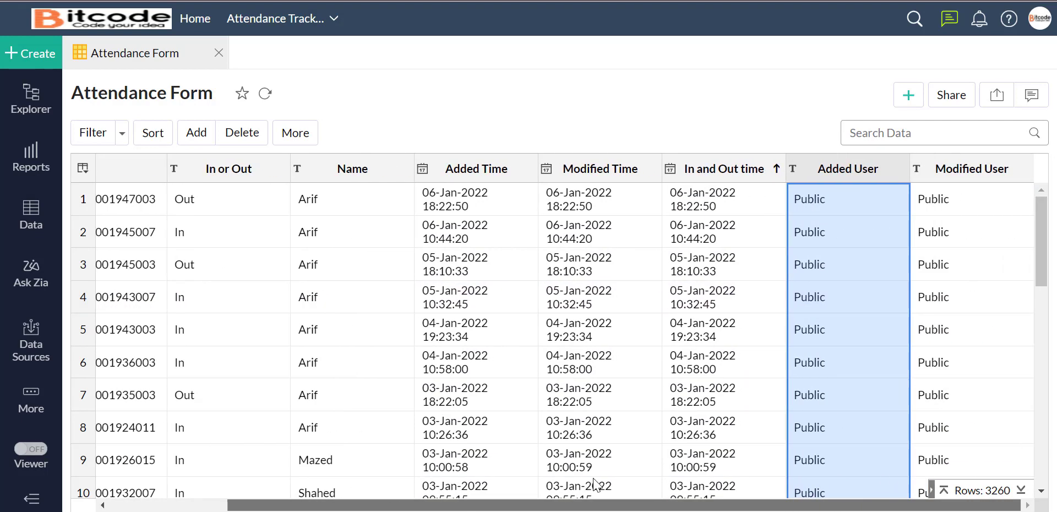
{"action": "left_click", "coordinate": [963, 168]}
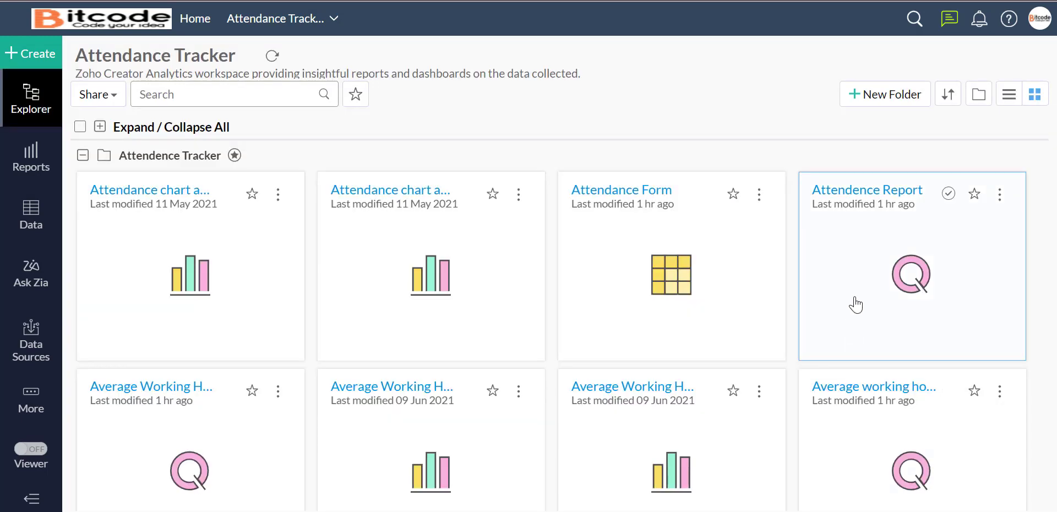
Open the Attendence Report's SQL query design and execute the query to review the result columns
{"action": "left_click", "coordinate": [855, 304]}
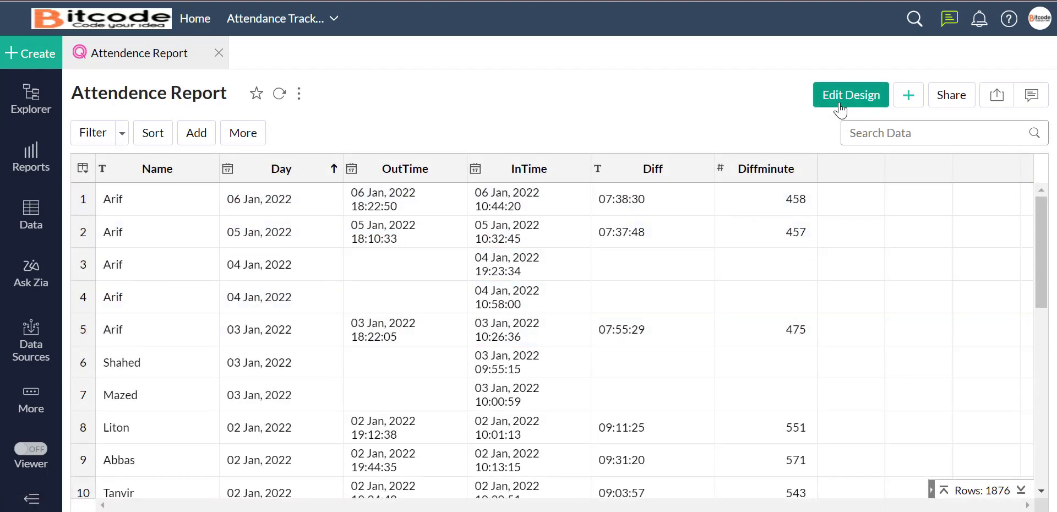
{"action": "left_click", "coordinate": [839, 102]}
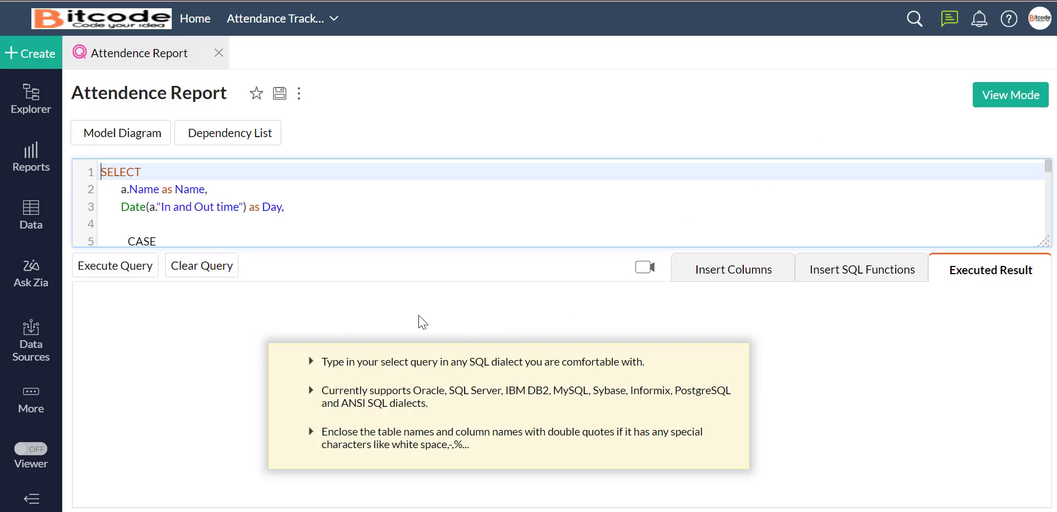
{"action": "left_click", "coordinate": [115, 273]}
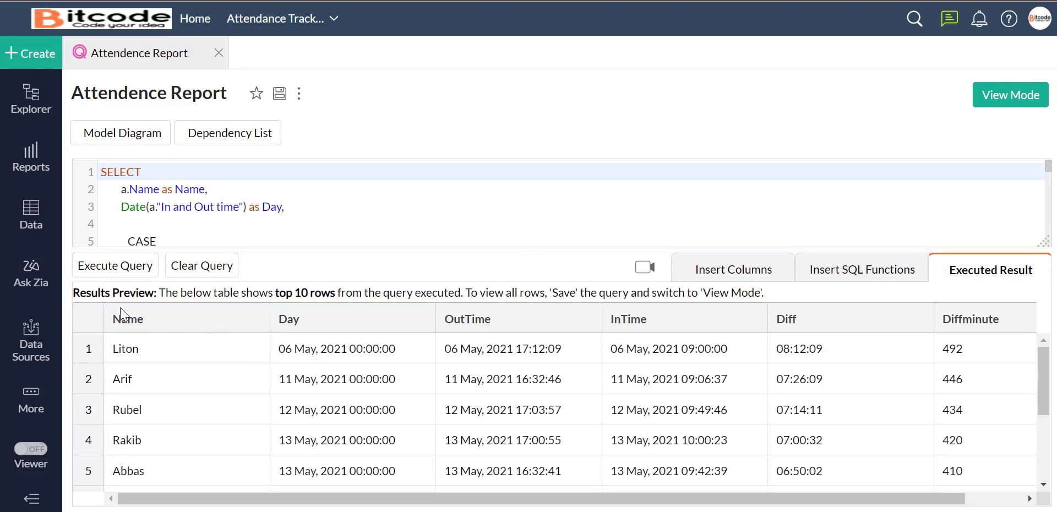
{"action": "triple_click", "coordinate": [165, 330]}
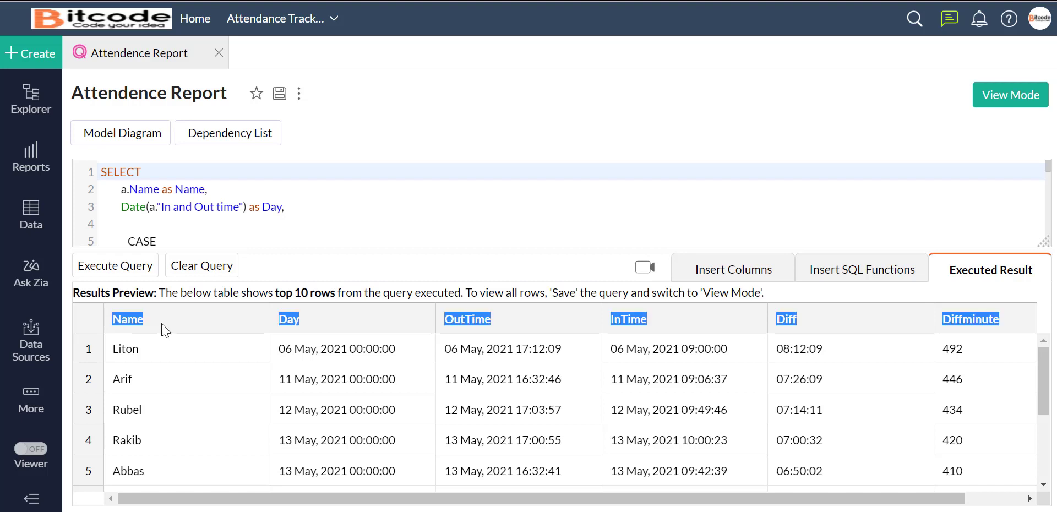
{"action": "left_click", "coordinate": [153, 339]}
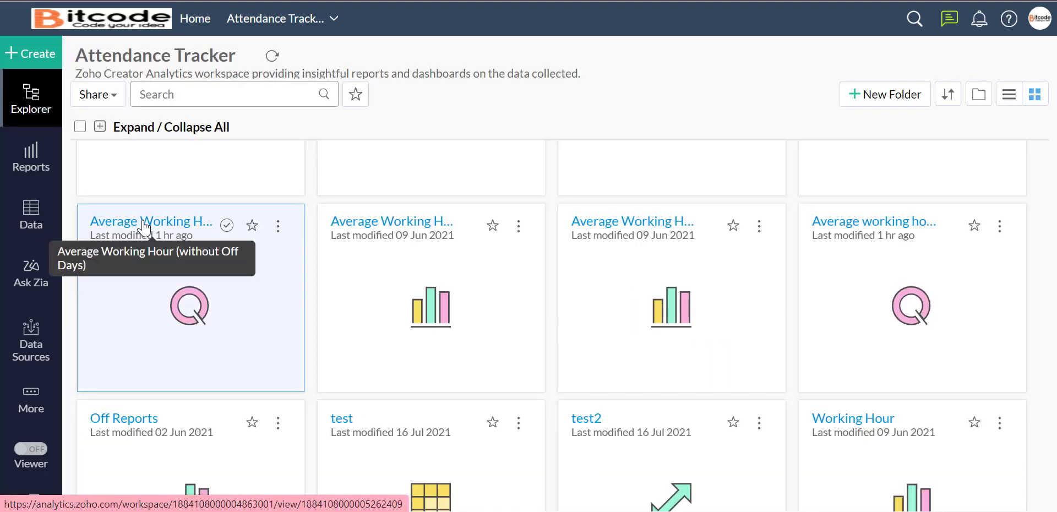
Open the Average Working Hour (without Off Days) query table, examine its Average Working column, and close it
{"action": "left_click", "coordinate": [143, 223]}
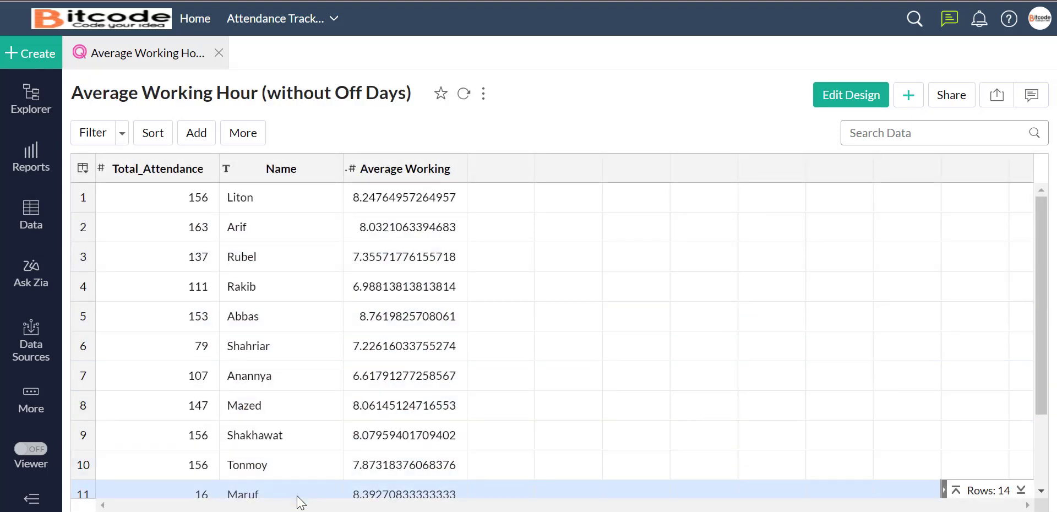
{"action": "left_click", "coordinate": [384, 199]}
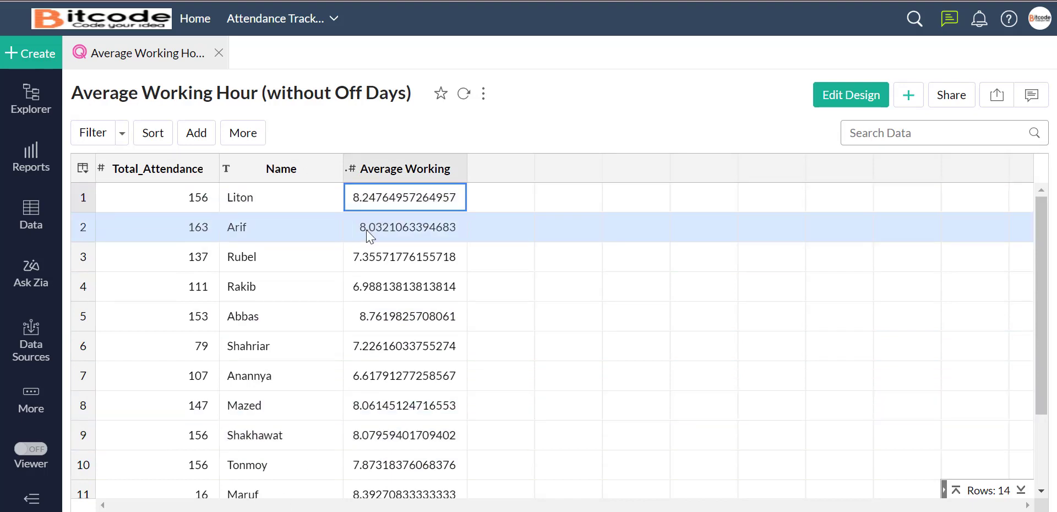
{"action": "left_click", "coordinate": [218, 53]}
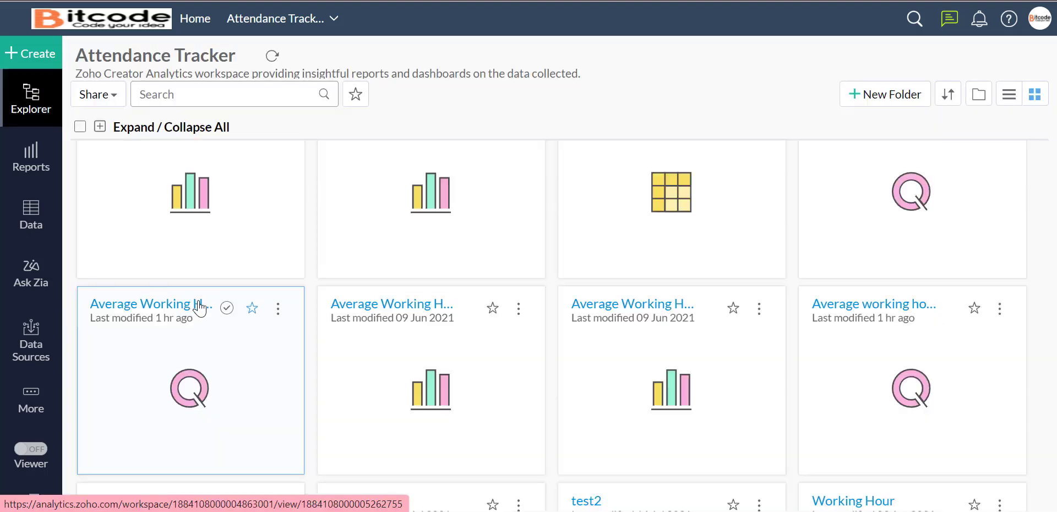
Open the Average Working Hour With Off Days chart and preview it as a pie, line and bar chart
{"action": "left_click", "coordinate": [402, 317]}
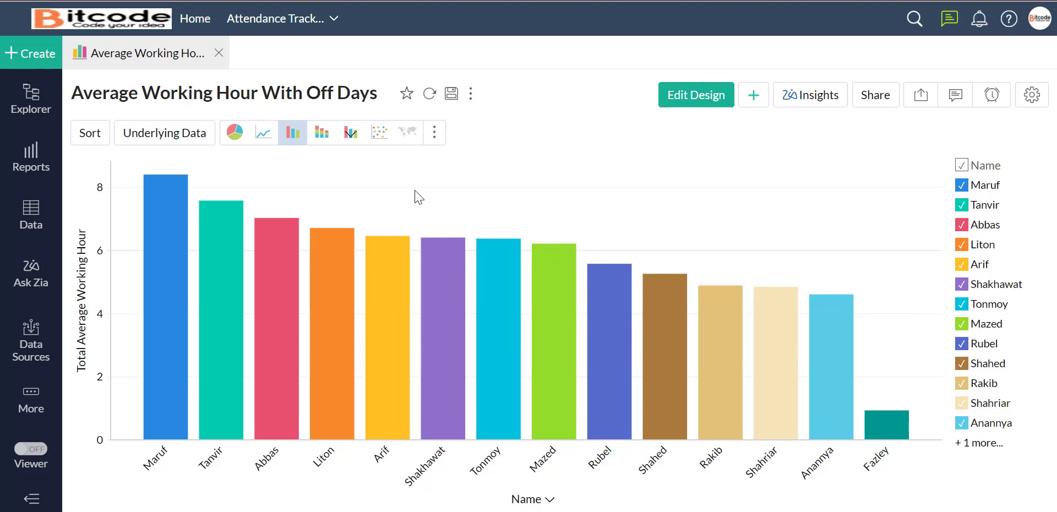
{"action": "left_click", "coordinate": [230, 136]}
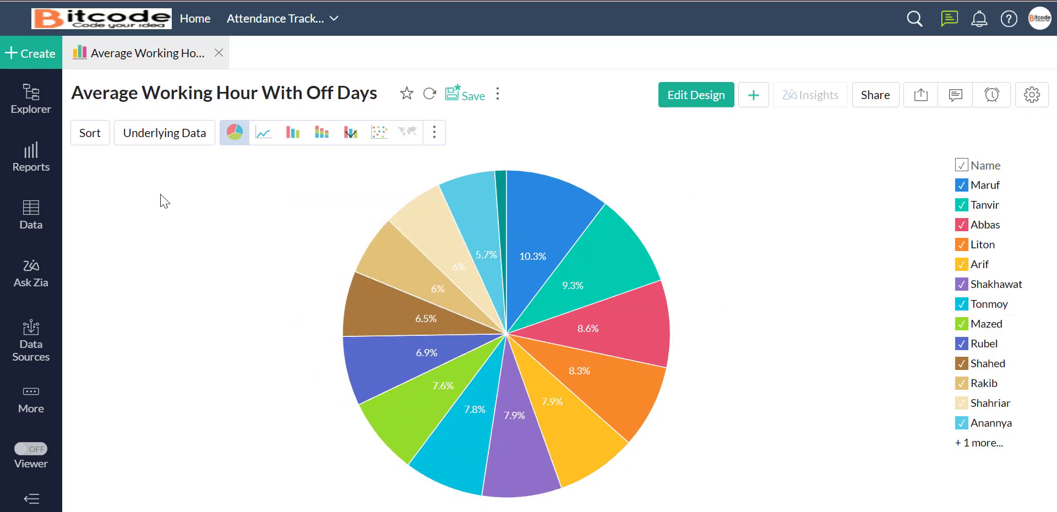
{"action": "left_click", "coordinate": [259, 135]}
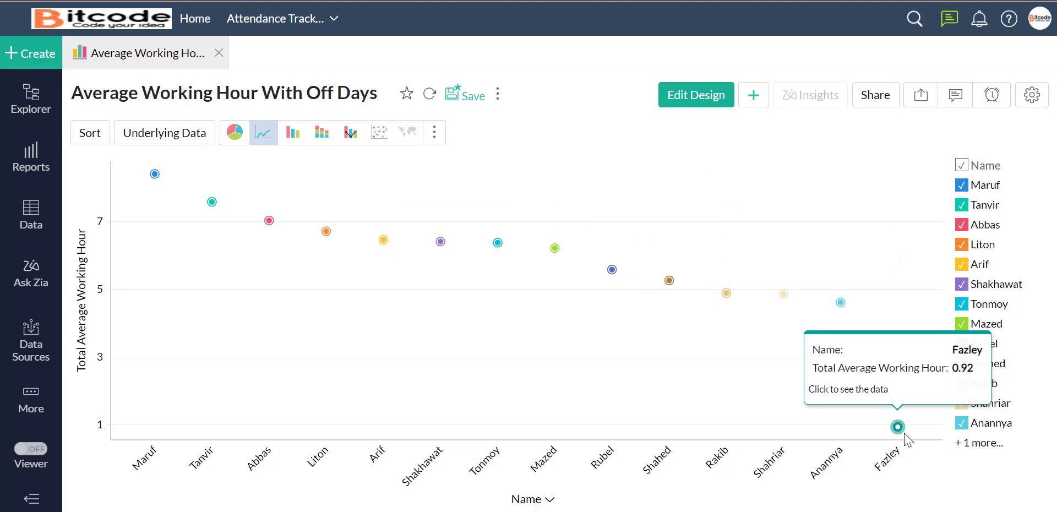
{"action": "left_click", "coordinate": [294, 136]}
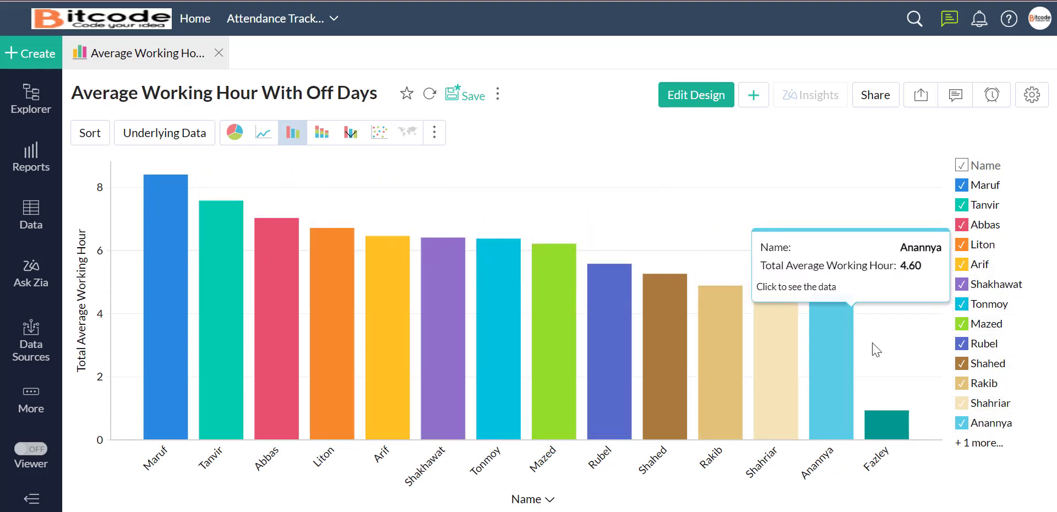
Preview the Average Working Hour Without Off Days chart as a stacked, combo and scatter chart
{"action": "left_click", "coordinate": [307, 128]}
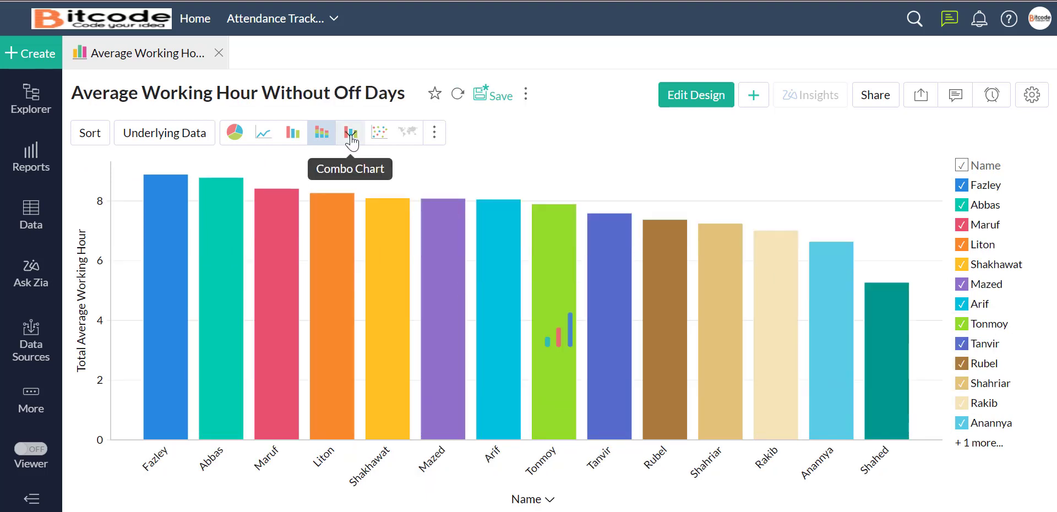
{"action": "left_click", "coordinate": [351, 137]}
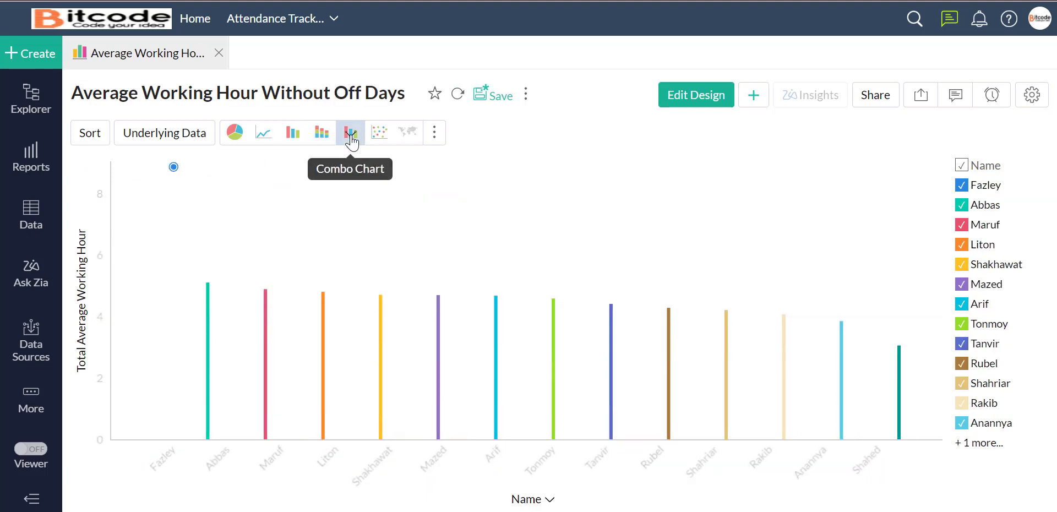
{"action": "left_click", "coordinate": [380, 144]}
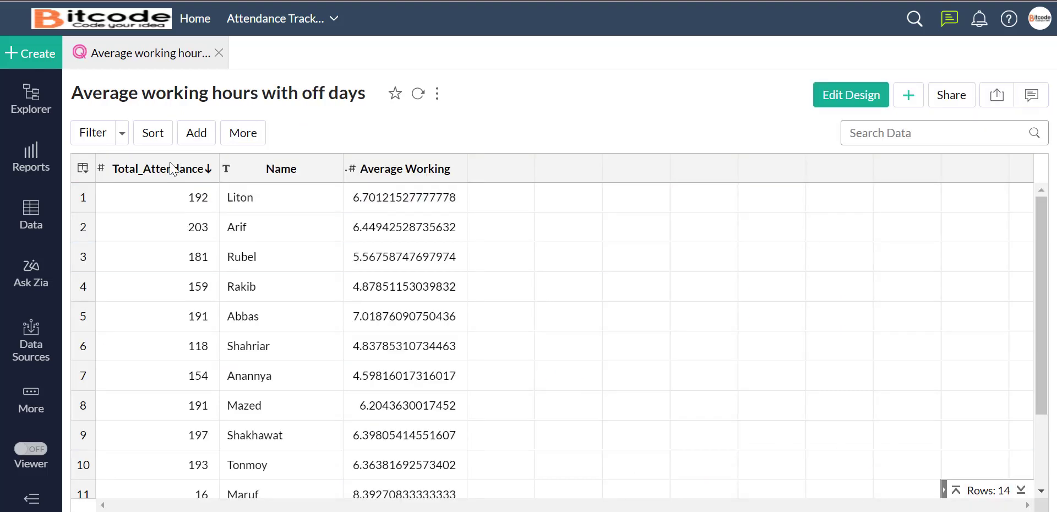
Open the SQL design of the Average working hours with off days query and execute it to review the previewed rows
{"action": "left_click", "coordinate": [857, 106]}
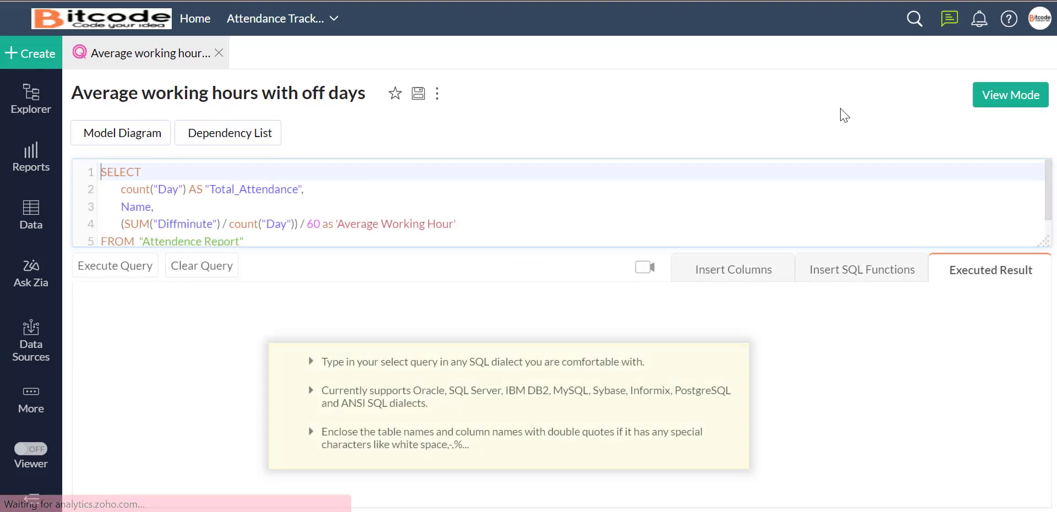
{"action": "left_click", "coordinate": [149, 273]}
{"action": "scroll", "coordinate": [577, 368], "scroll_direction": "down", "scroll_amount": 3}
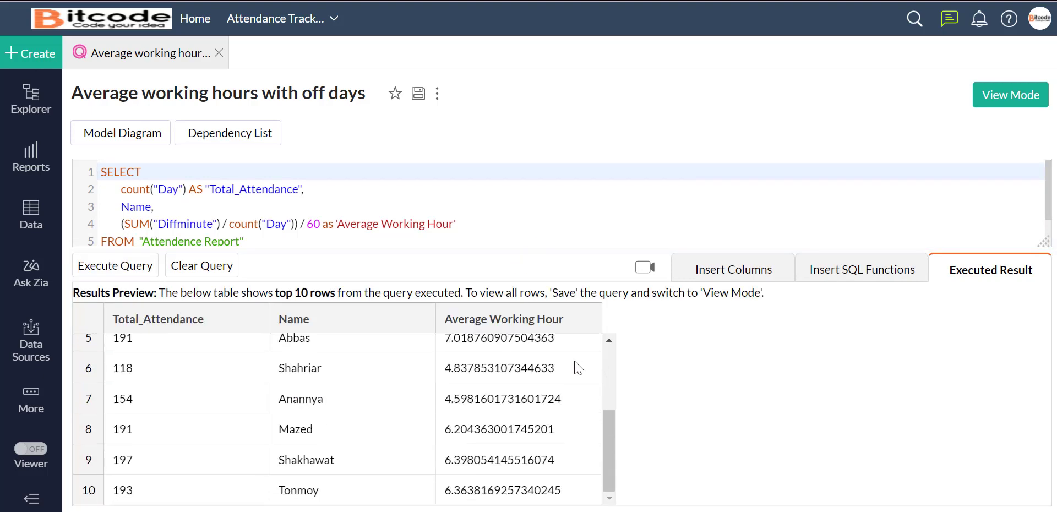
Open the Off Reports chart from the workspace explorer and preview it as a packed bubble, word cloud and bubble chart
{"action": "scroll", "coordinate": [454, 418], "scroll_direction": "up", "scroll_amount": 3}
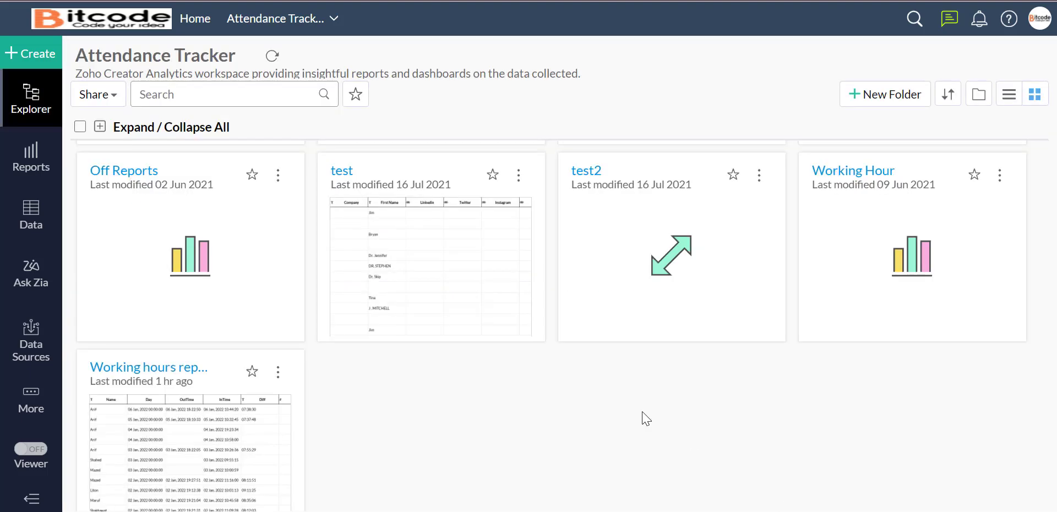
{"action": "left_click", "coordinate": [121, 177]}
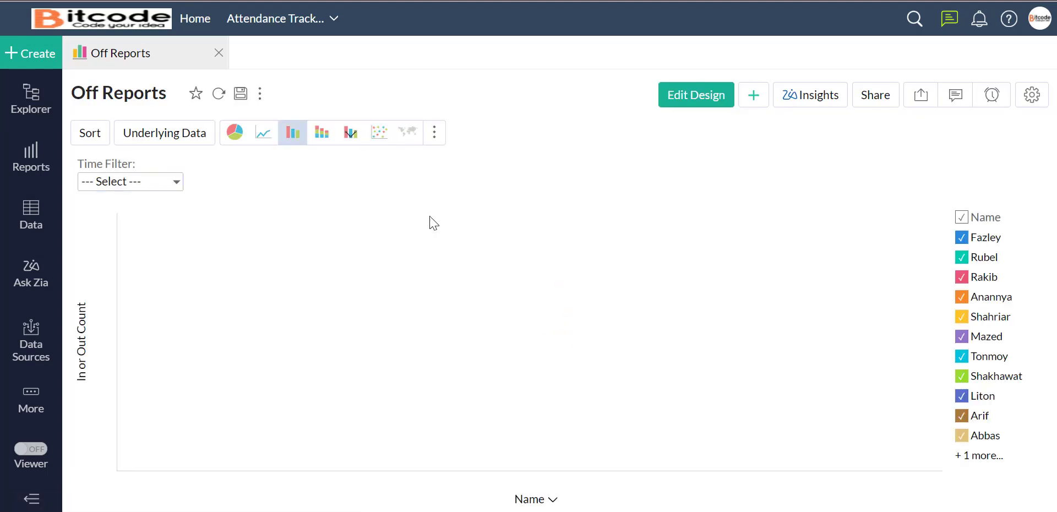
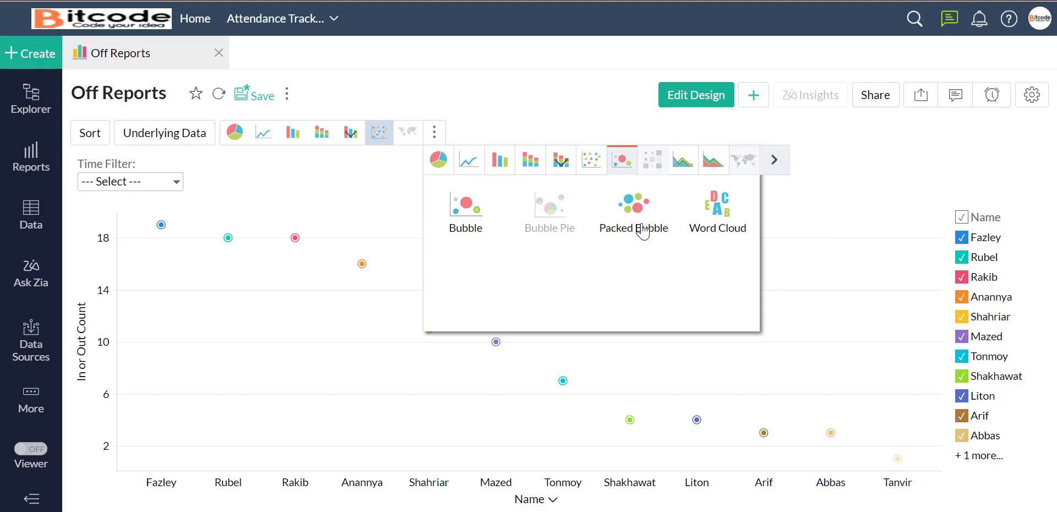
{"action": "left_click", "coordinate": [642, 232]}
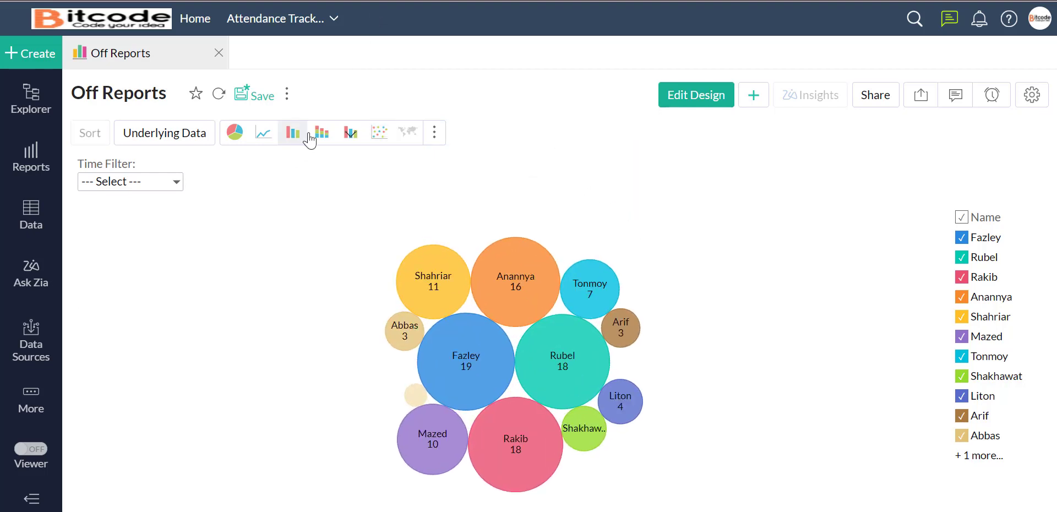
{"action": "left_click", "coordinate": [434, 132]}
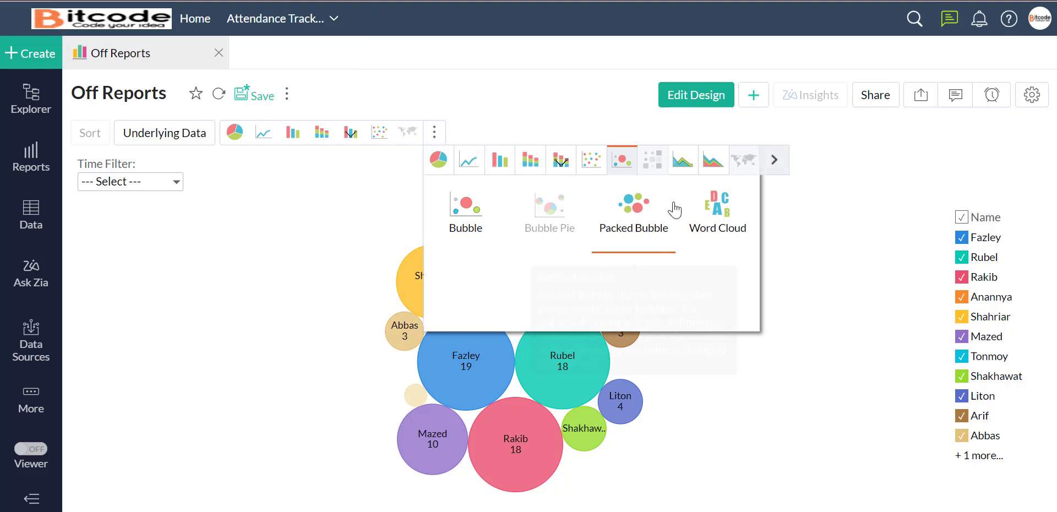
{"action": "left_click", "coordinate": [718, 212]}
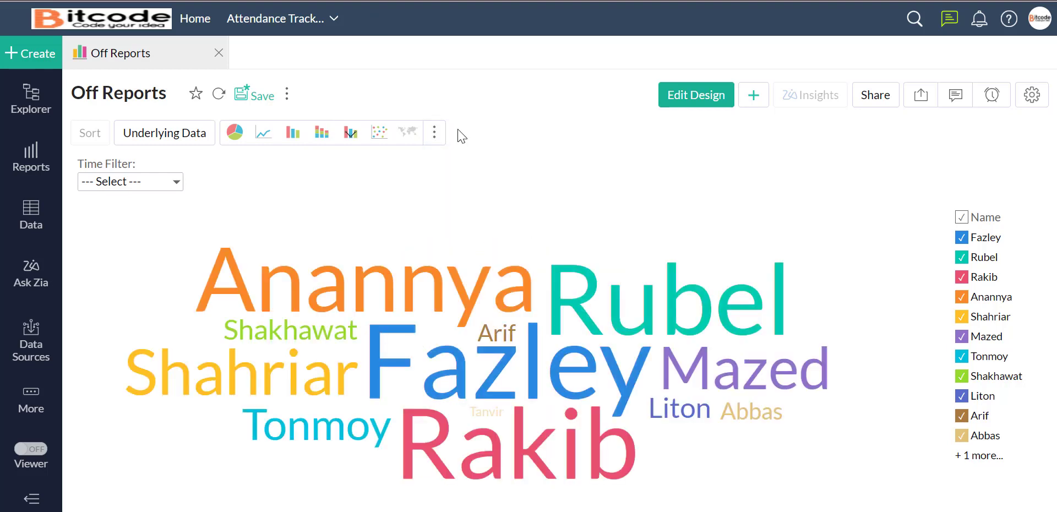
{"action": "left_click", "coordinate": [434, 132]}
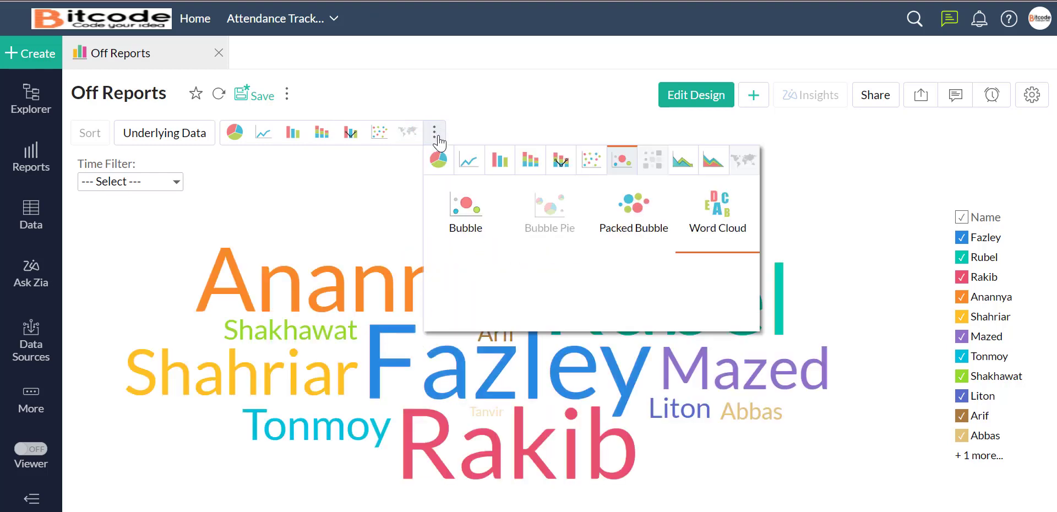
{"action": "left_click", "coordinate": [465, 209]}
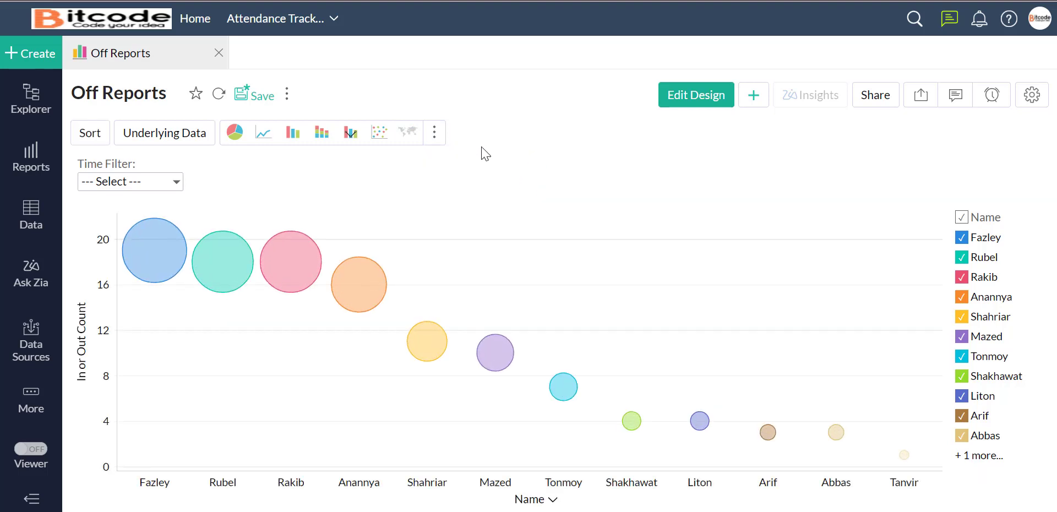
Preview the Off Reports chart with the Area and Area with Markers chart types
{"action": "left_click", "coordinate": [434, 132]}
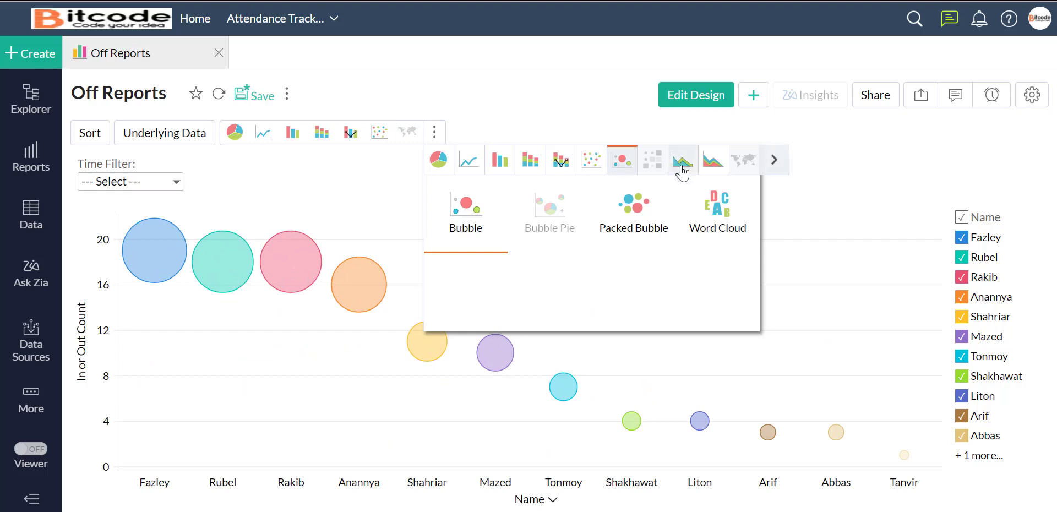
{"action": "left_click", "coordinate": [681, 165]}
{"action": "left_click", "coordinate": [466, 210]}
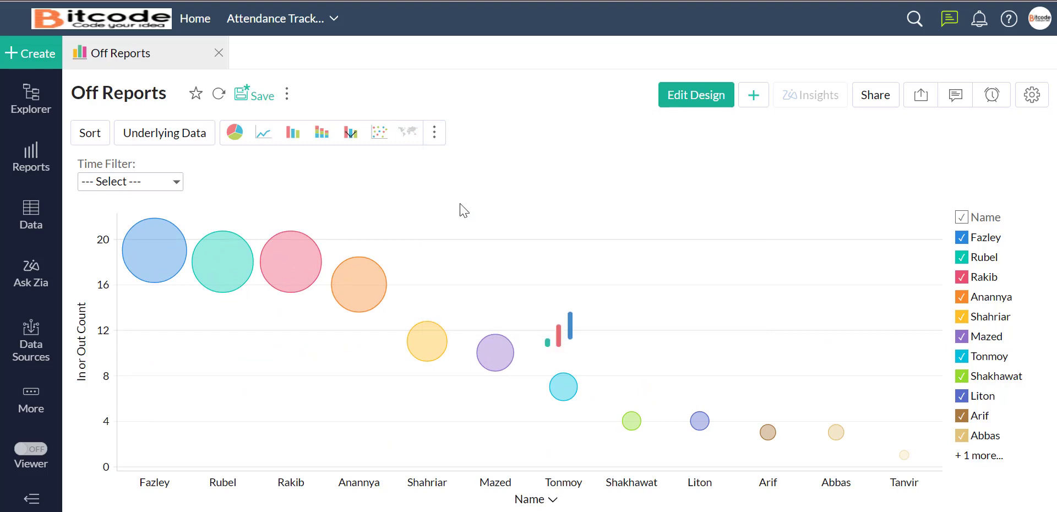
{"action": "left_click", "coordinate": [434, 132]}
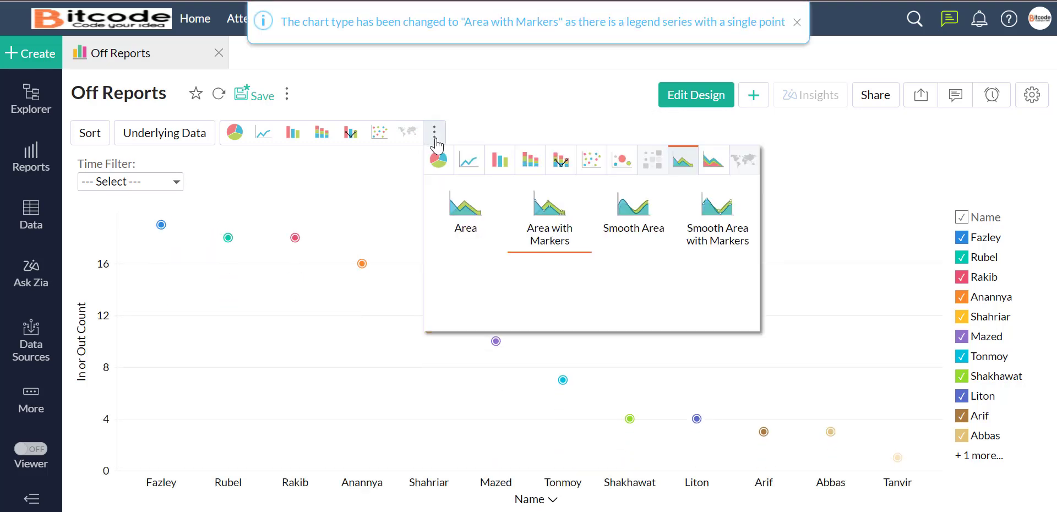
{"action": "left_click", "coordinate": [553, 220]}
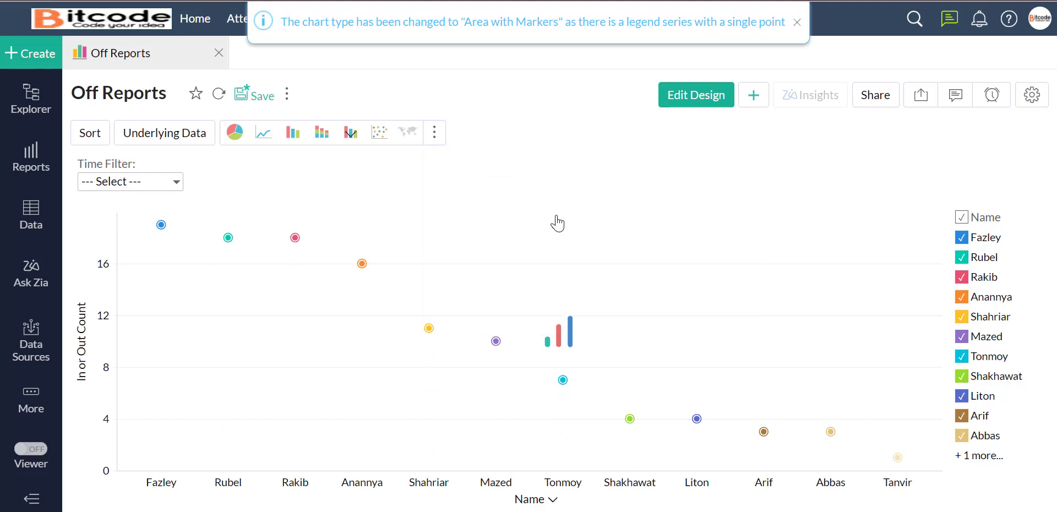
{"action": "left_click", "coordinate": [434, 138]}
{"action": "left_click", "coordinate": [468, 231]}
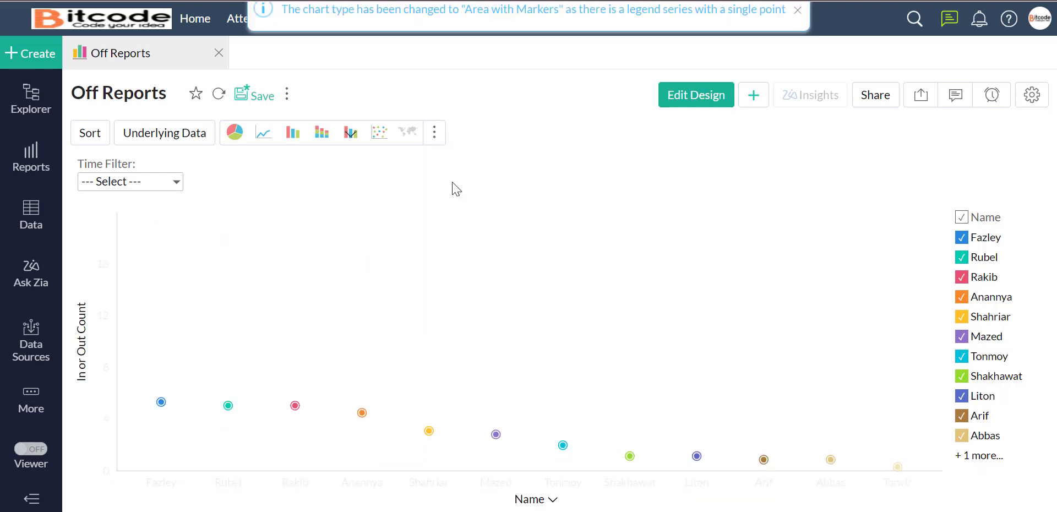
Preview the Off Reports chart with the Smooth Area and Smooth Area with Markers chart types
{"action": "left_click", "coordinate": [434, 135]}
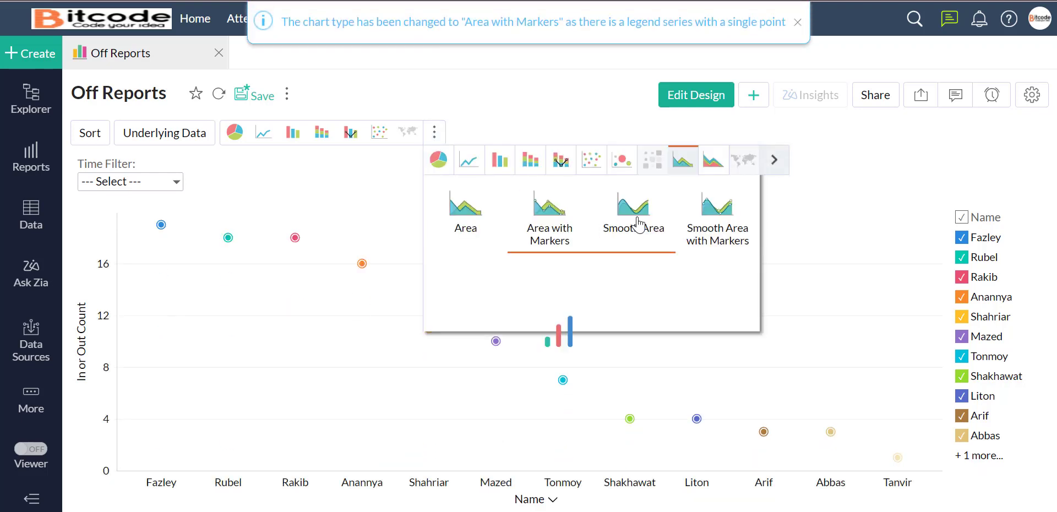
{"action": "left_click", "coordinate": [638, 223]}
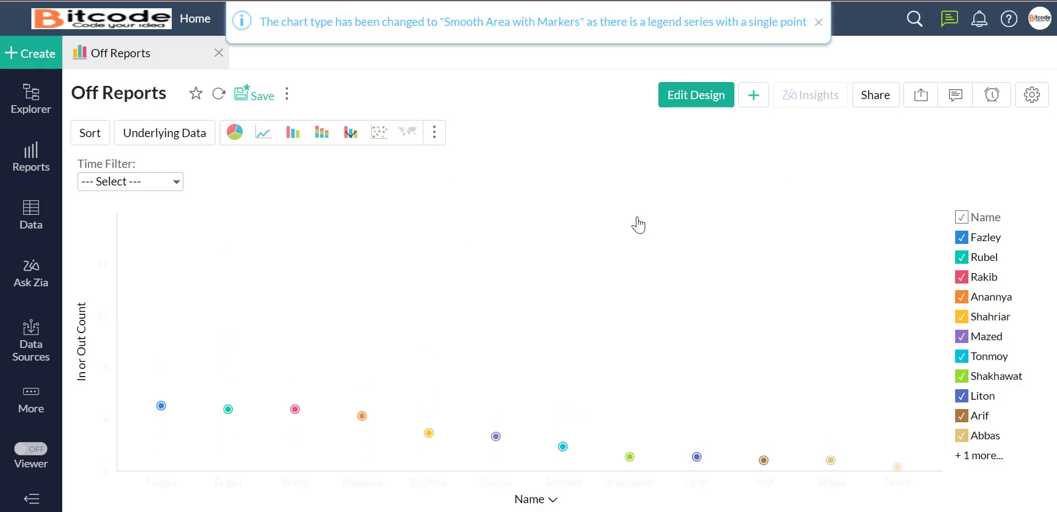
{"action": "left_click", "coordinate": [435, 133]}
{"action": "left_click", "coordinate": [722, 241]}
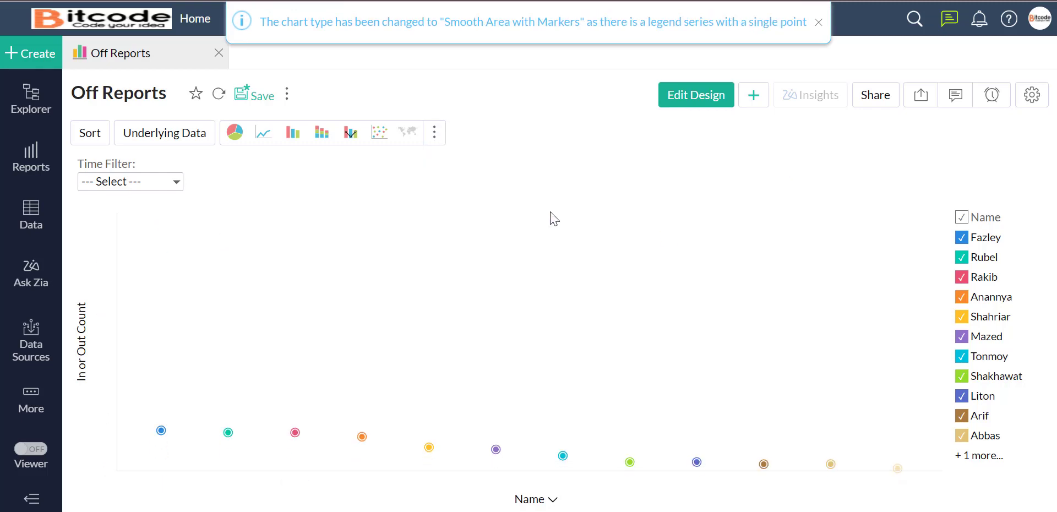
Preview the Off Reports chart in the four stacked area variants: plain, with markers, smooth, and smooth with markers
{"action": "left_click", "coordinate": [434, 135]}
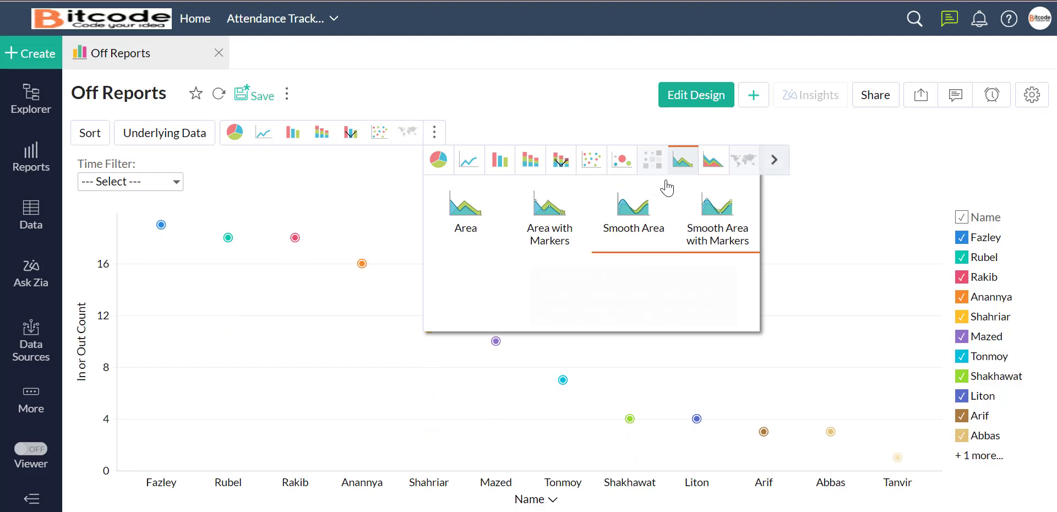
{"action": "left_click", "coordinate": [710, 161]}
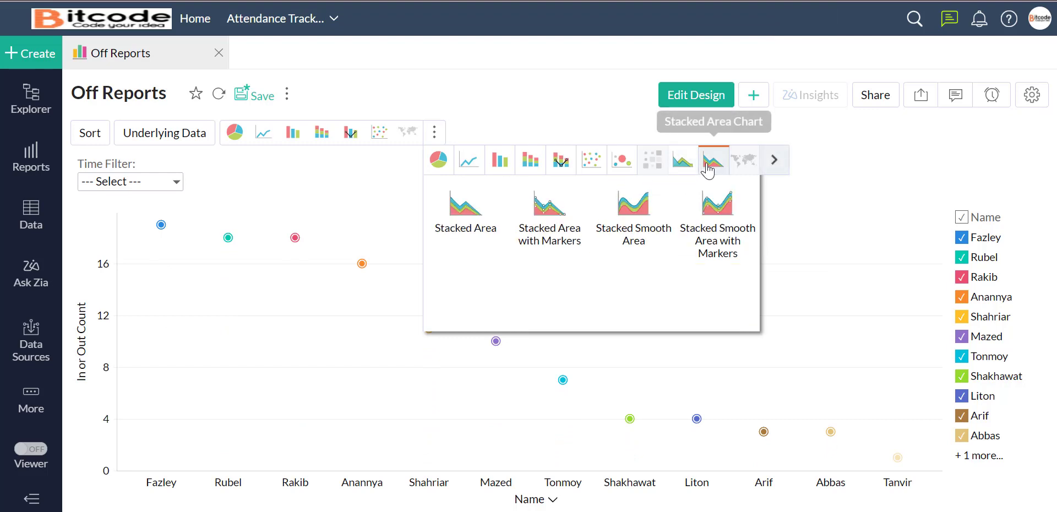
{"action": "left_click", "coordinate": [477, 225]}
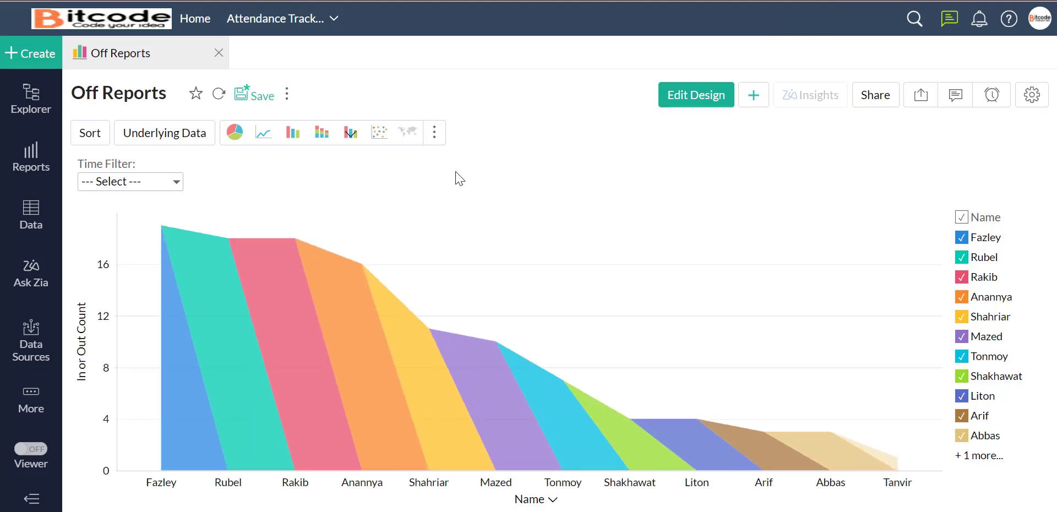
{"action": "left_click", "coordinate": [434, 132]}
{"action": "left_click", "coordinate": [537, 226]}
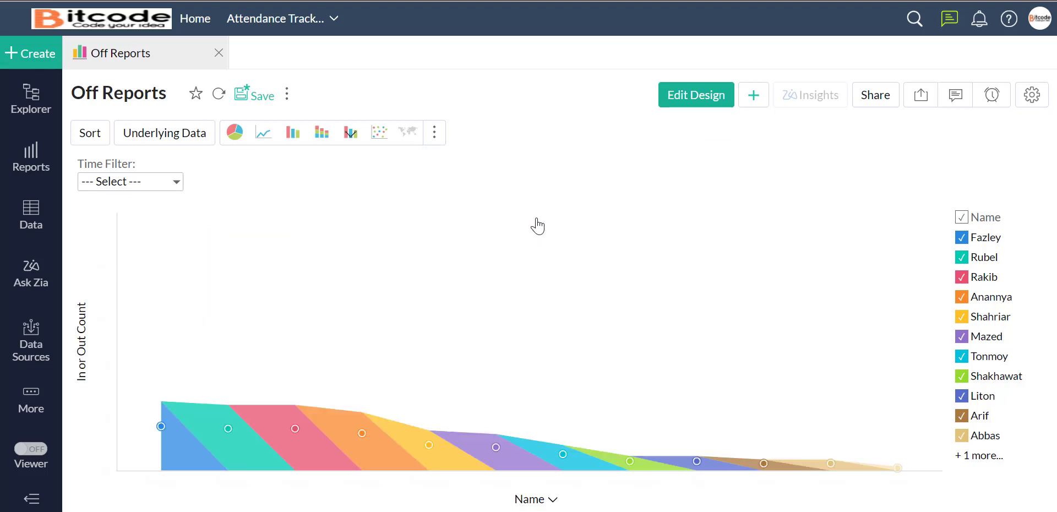
{"action": "left_click", "coordinate": [434, 133]}
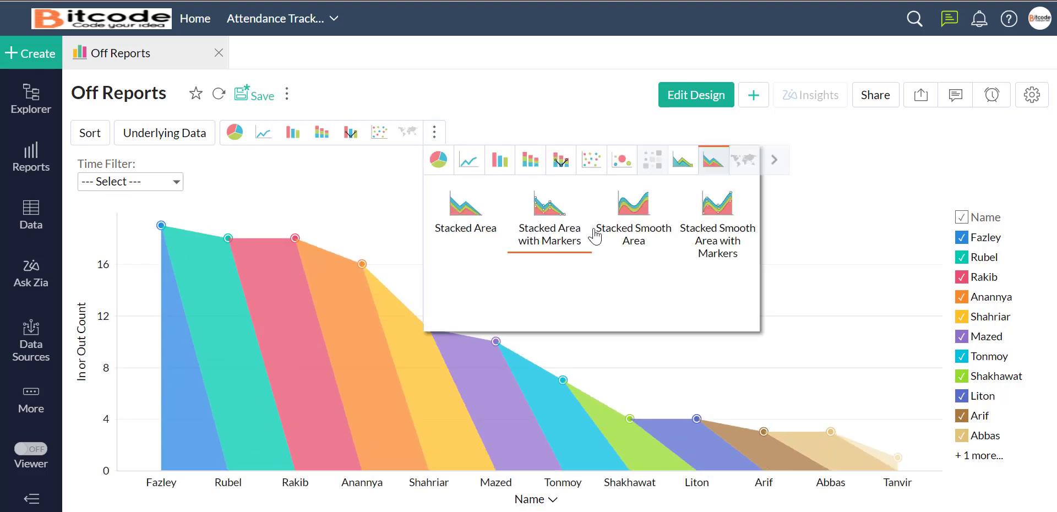
{"action": "left_click", "coordinate": [629, 220]}
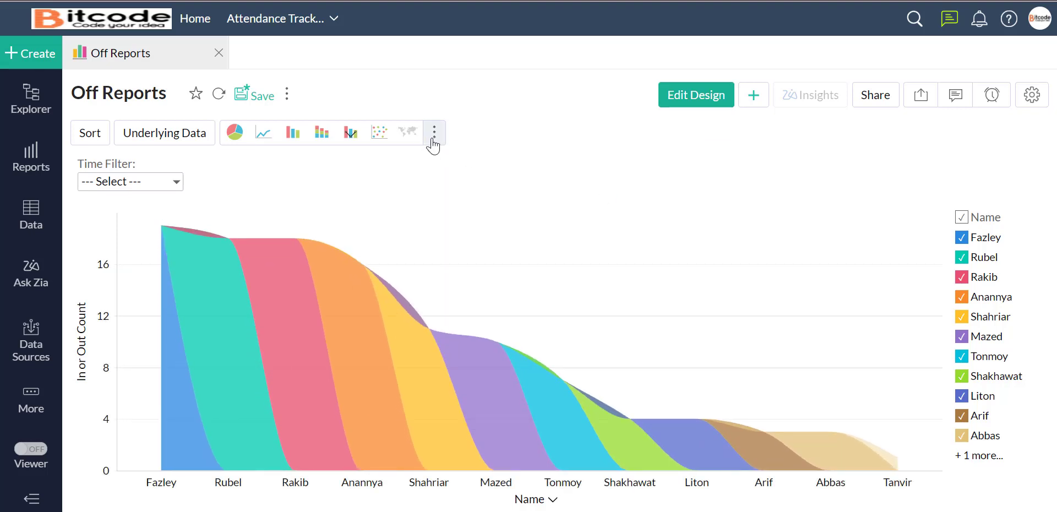
{"action": "left_click", "coordinate": [435, 132]}
{"action": "left_click", "coordinate": [716, 237]}
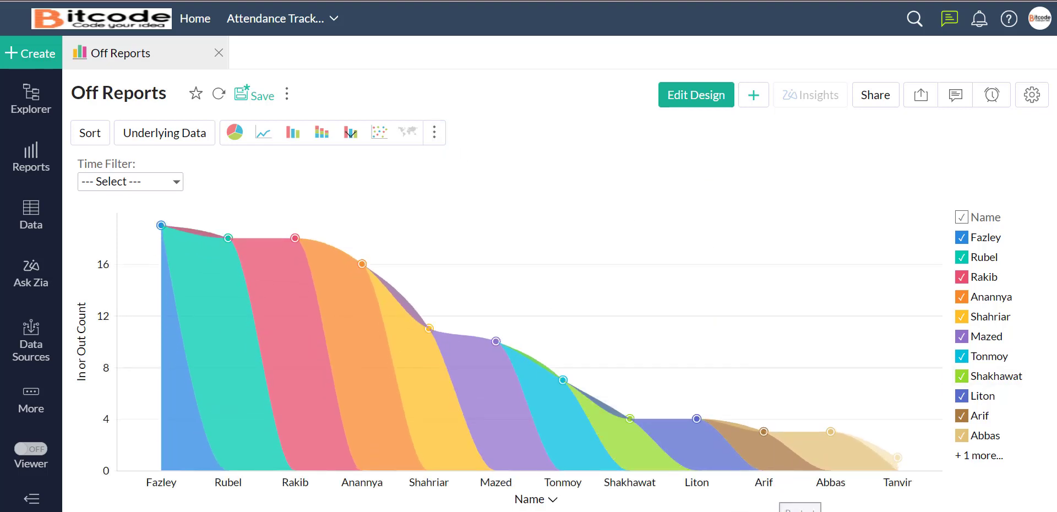
Preview the Off Reports chart as a Pie Chart, Ring, Semi Pie and Semi Ring
{"action": "left_click", "coordinate": [434, 133]}
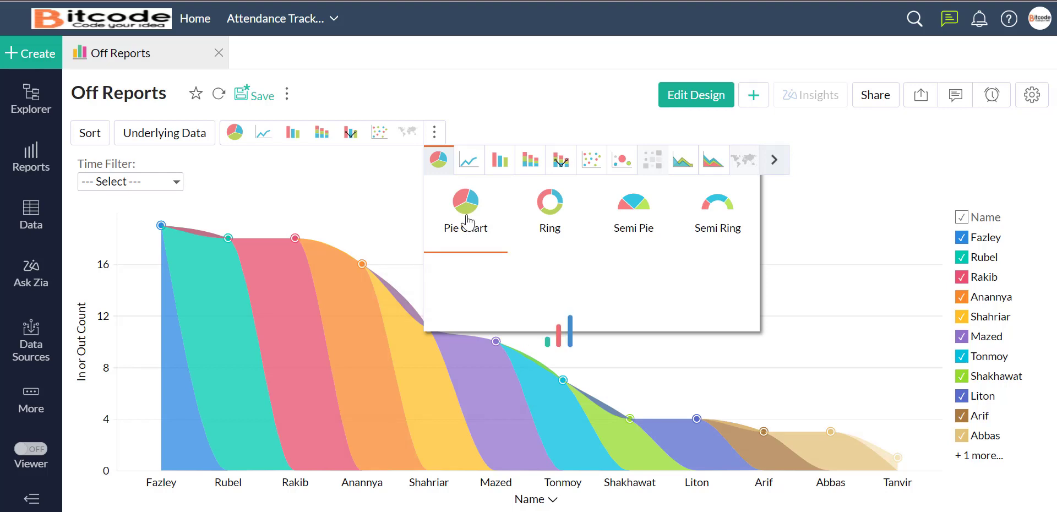
{"action": "left_click", "coordinate": [466, 221]}
{"action": "left_click", "coordinate": [435, 134]}
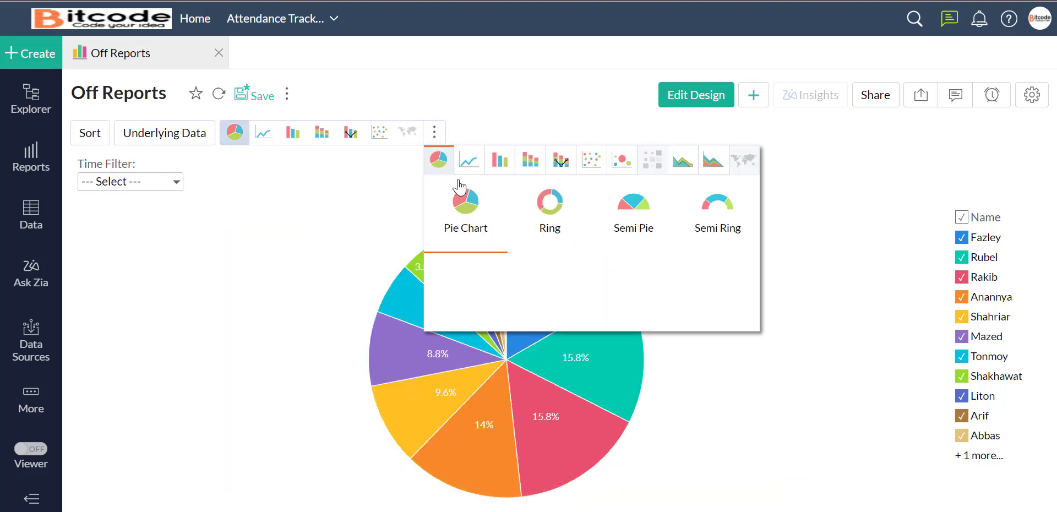
{"action": "left_click", "coordinate": [549, 206]}
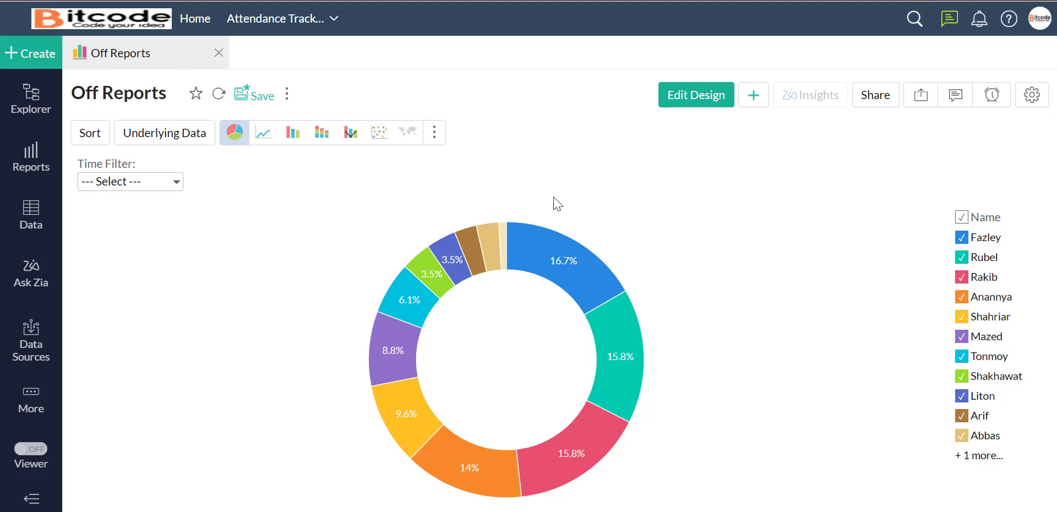
{"action": "left_click", "coordinate": [439, 136]}
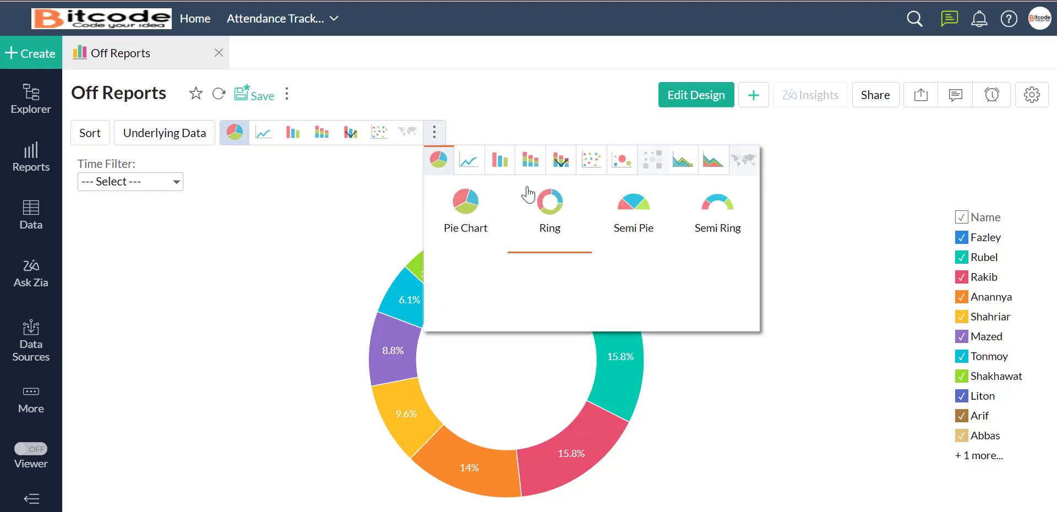
{"action": "left_click", "coordinate": [620, 216]}
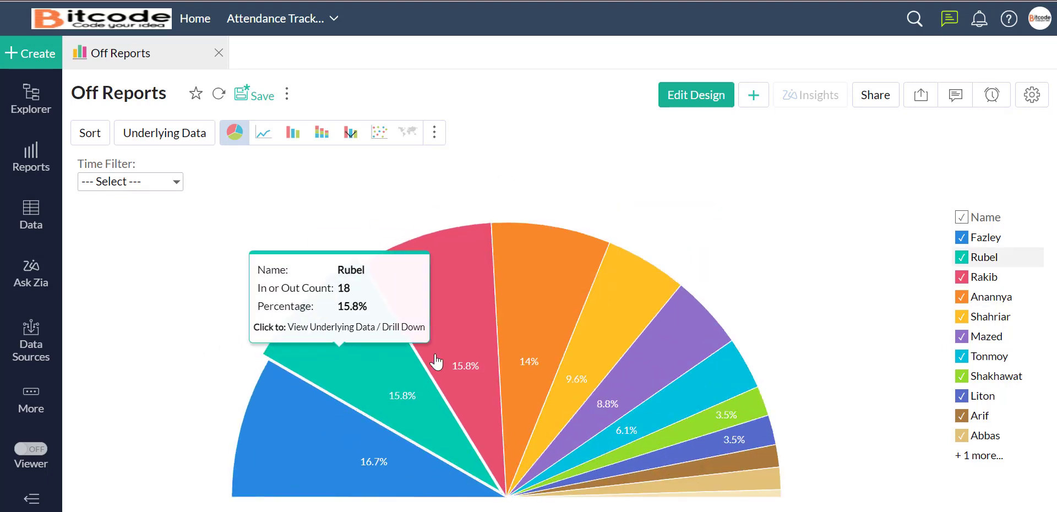
{"action": "left_click", "coordinate": [434, 135]}
{"action": "left_click", "coordinate": [735, 236]}
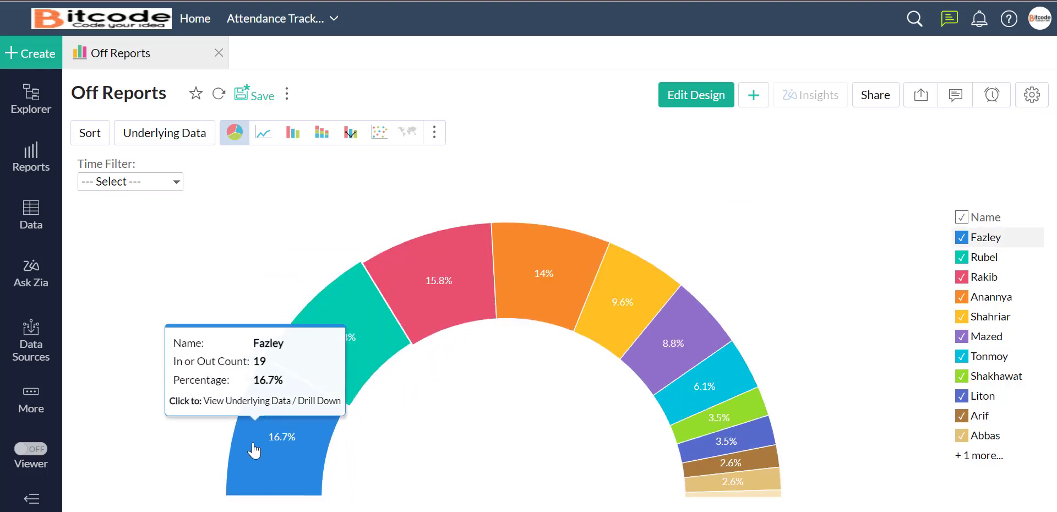
Preview the Off Reports chart with the Line and Line with Markers chart types
{"action": "left_click", "coordinate": [441, 141]}
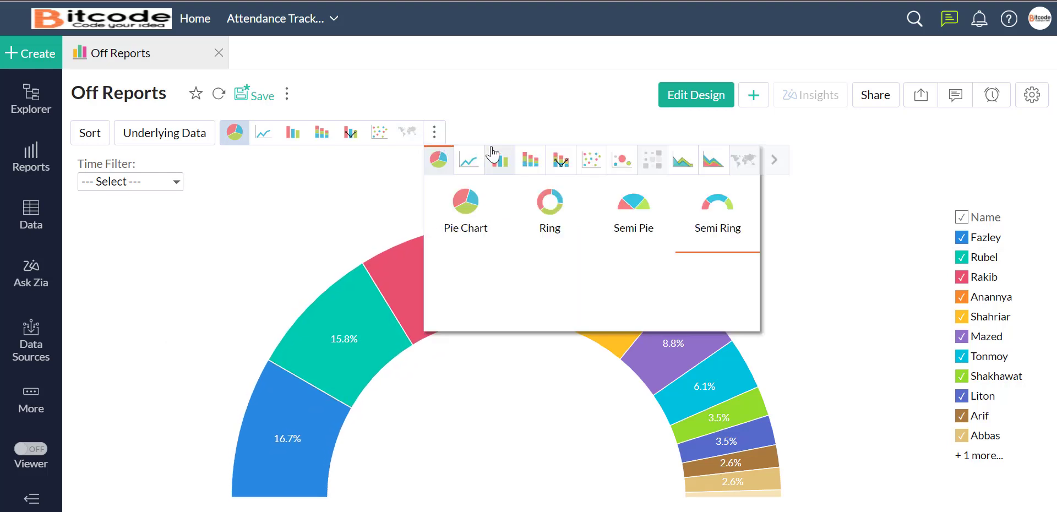
{"action": "left_click", "coordinate": [466, 161]}
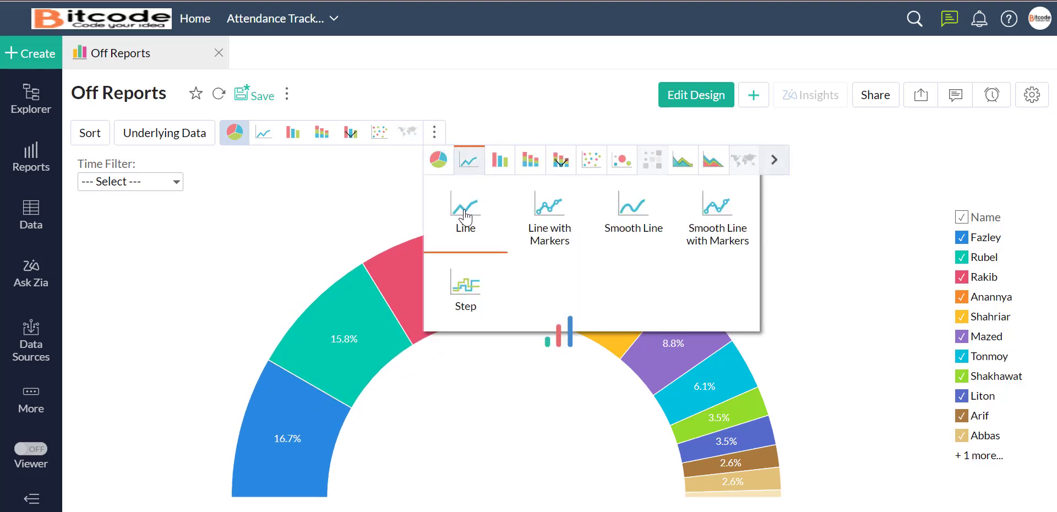
{"action": "left_click", "coordinate": [465, 212]}
{"action": "left_click", "coordinate": [434, 133]}
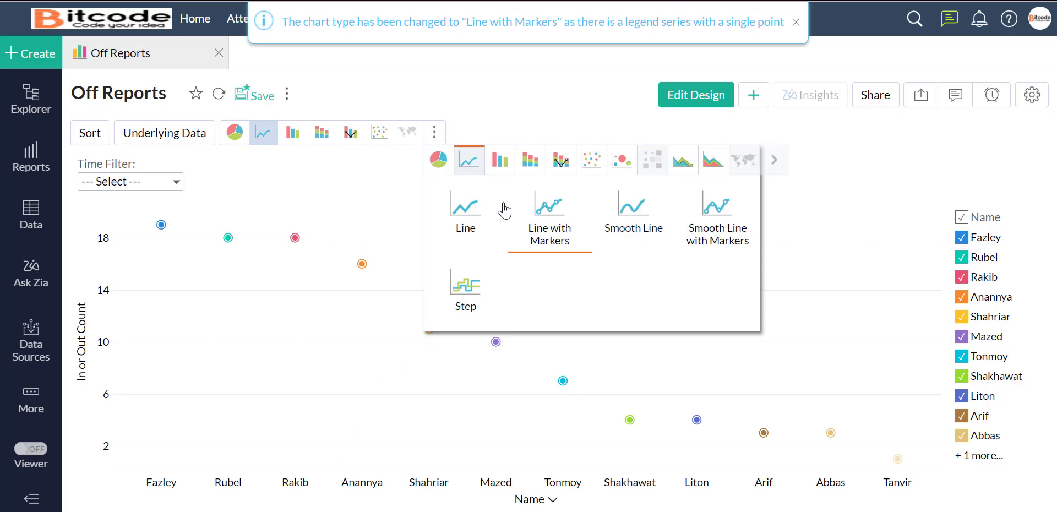
{"action": "left_click", "coordinate": [545, 216]}
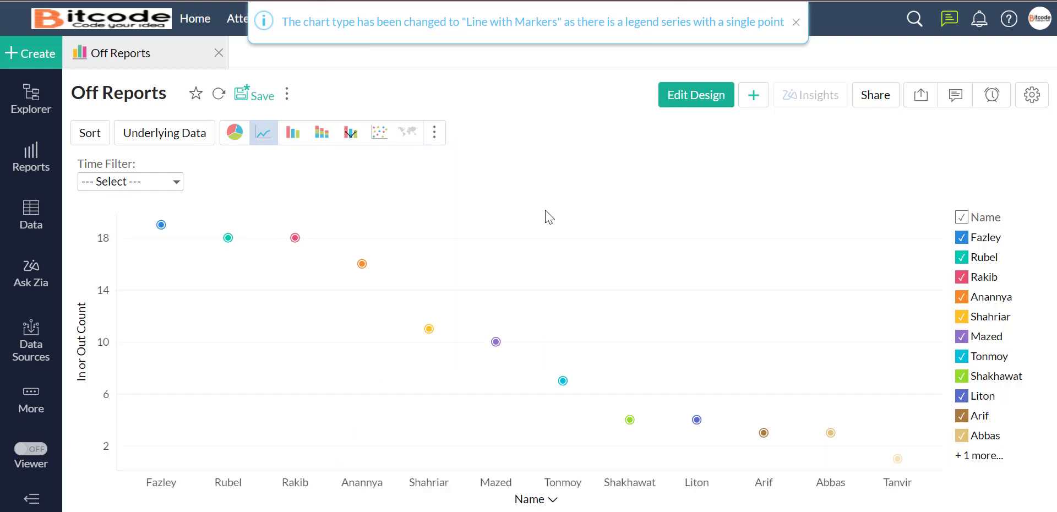
Preview the Off Reports chart with the Smooth Line and Step chart types
{"action": "left_click", "coordinate": [433, 138]}
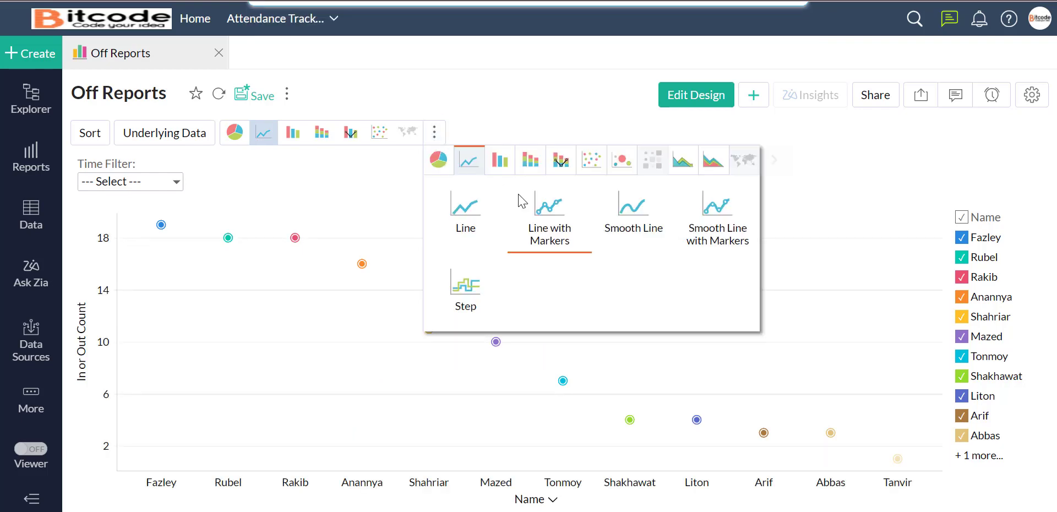
{"action": "left_click", "coordinate": [611, 222]}
{"action": "left_click", "coordinate": [435, 132]}
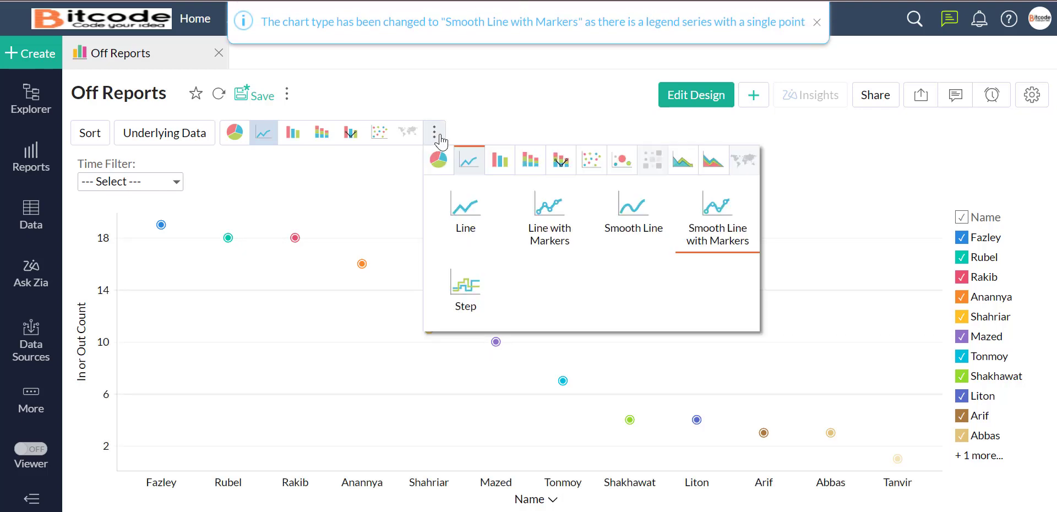
{"action": "left_click", "coordinate": [460, 305]}
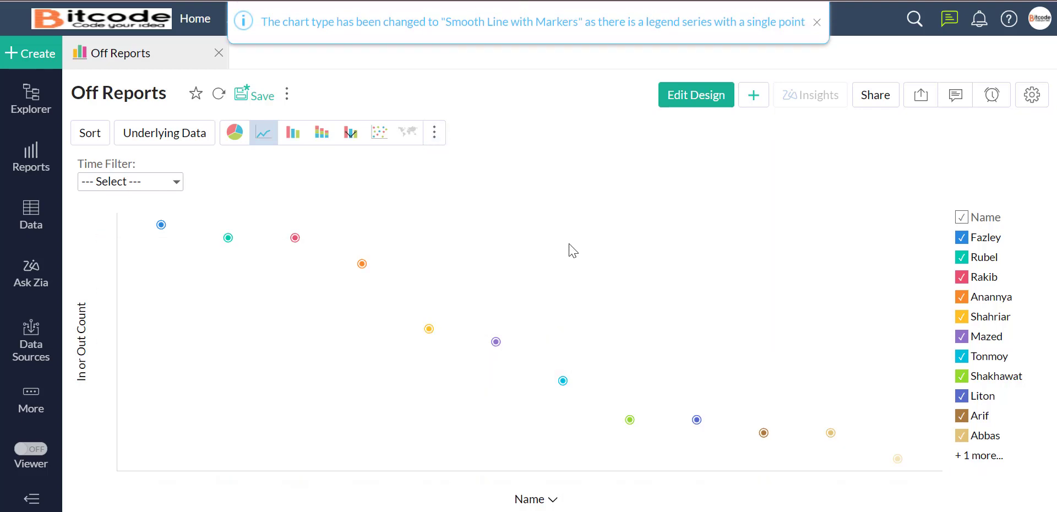
Preview the Off Reports chart with the Horizontal Bar and Vertical Bar chart types
{"action": "left_click", "coordinate": [434, 132]}
{"action": "left_click", "coordinate": [498, 165]}
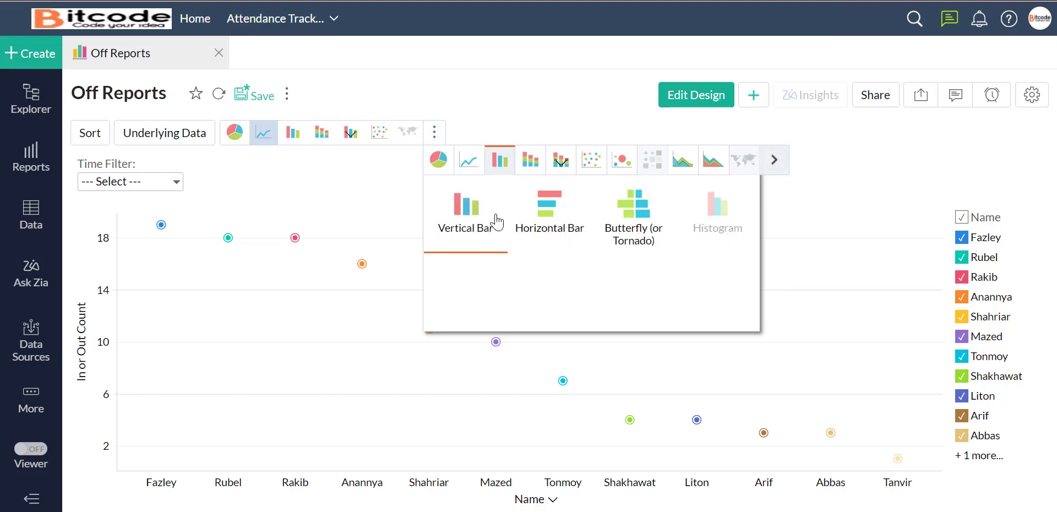
{"action": "left_click", "coordinate": [537, 223]}
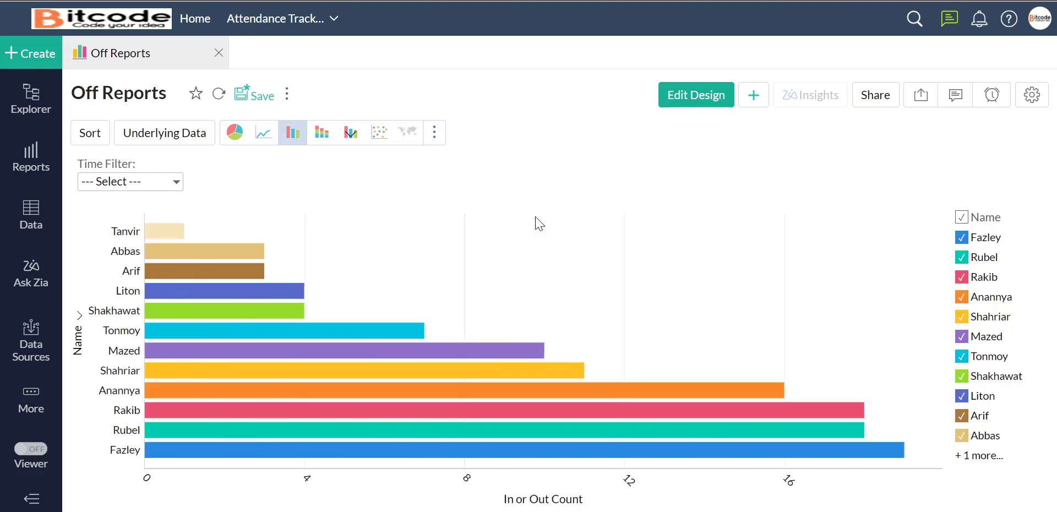
{"action": "left_click", "coordinate": [435, 132]}
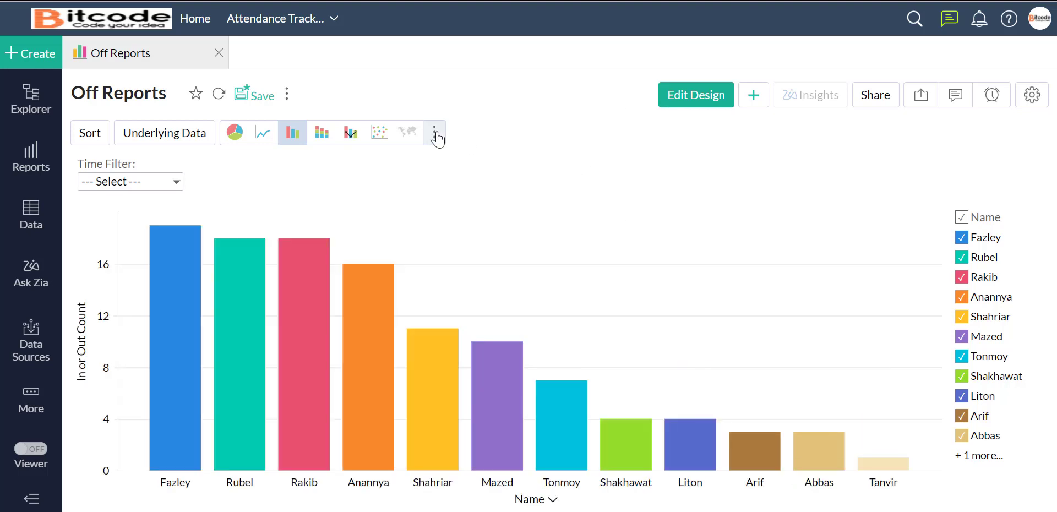
Preview the Off Reports chart as a Vertical Stacked Bar and a Horizontal Stacked Bar
{"action": "left_click", "coordinate": [435, 133]}
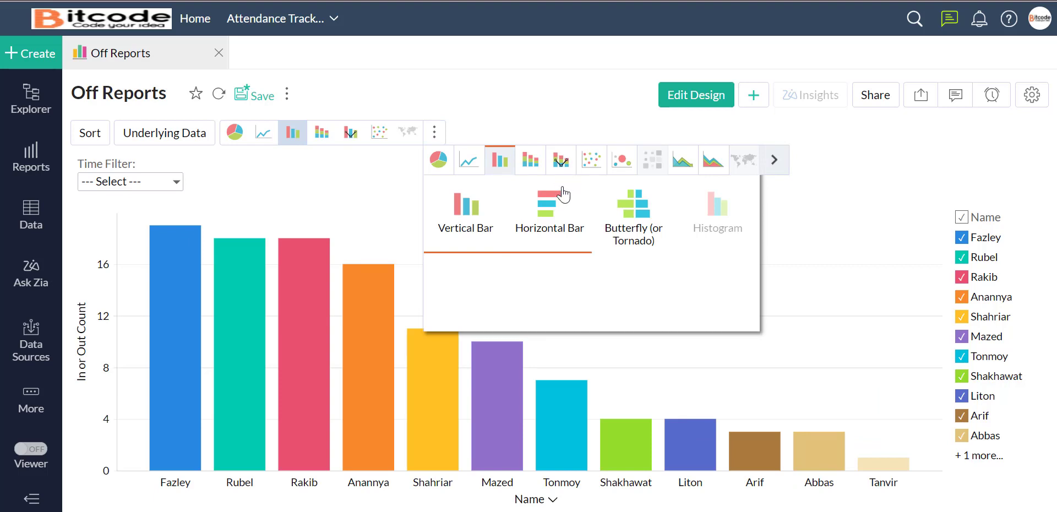
{"action": "left_click", "coordinate": [530, 161]}
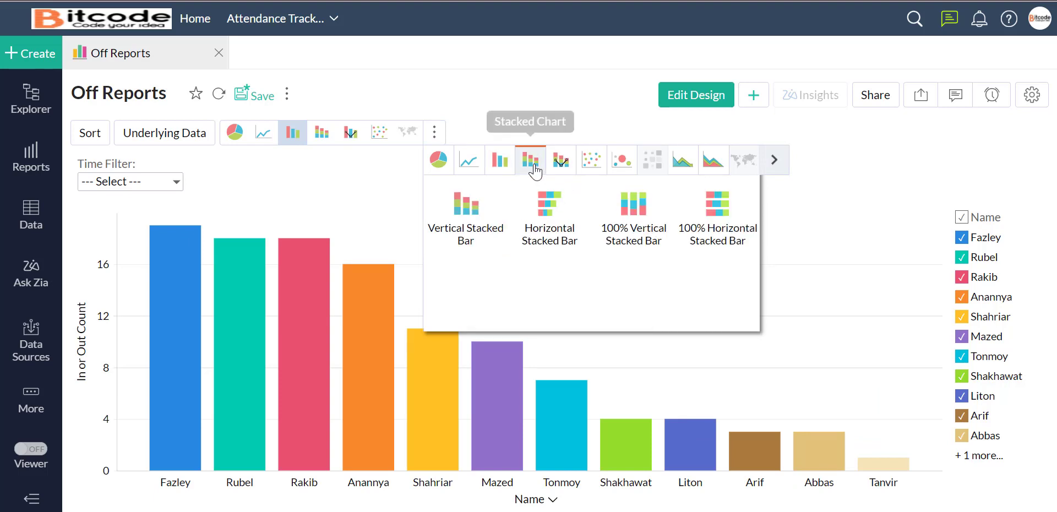
{"action": "left_click", "coordinate": [454, 228]}
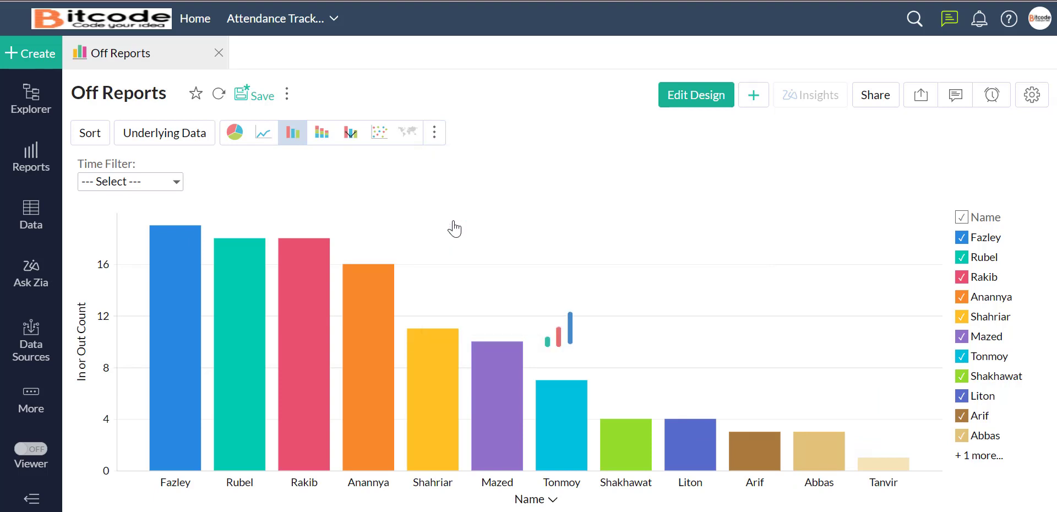
{"action": "left_click", "coordinate": [433, 134]}
{"action": "left_click", "coordinate": [561, 231]}
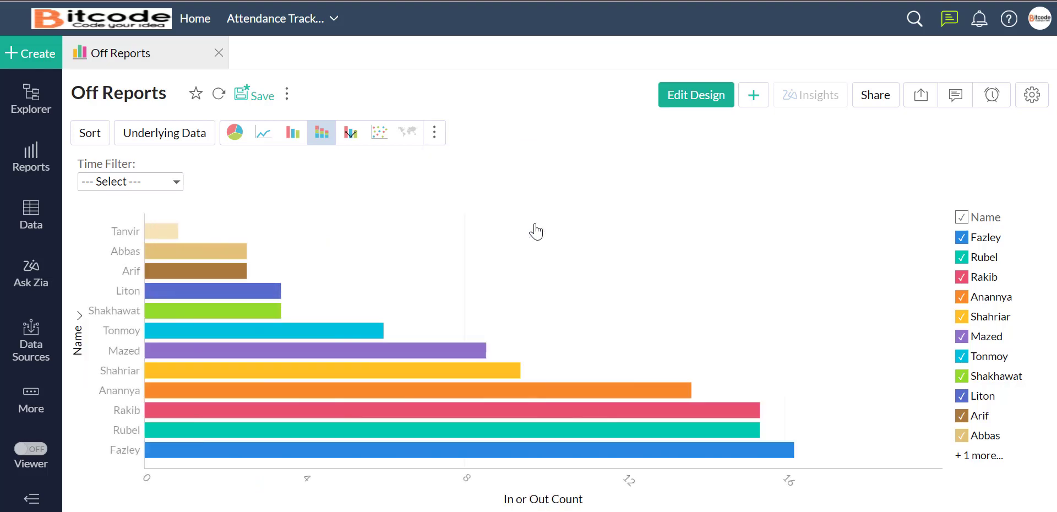
Preview the Off Reports chart as a 100% Vertical Stacked Bar and a 100% Horizontal Stacked Bar
{"action": "left_click", "coordinate": [433, 133]}
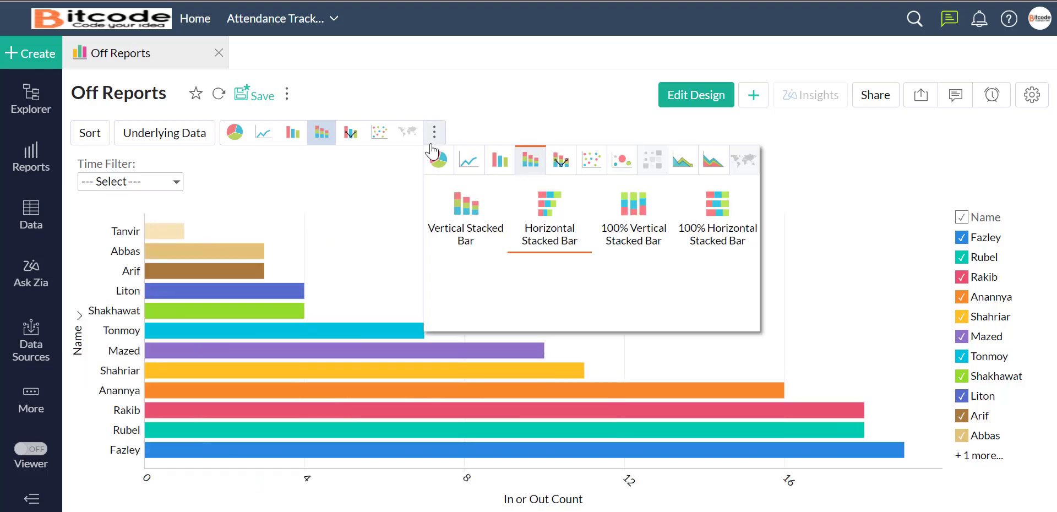
{"action": "left_click", "coordinate": [613, 231]}
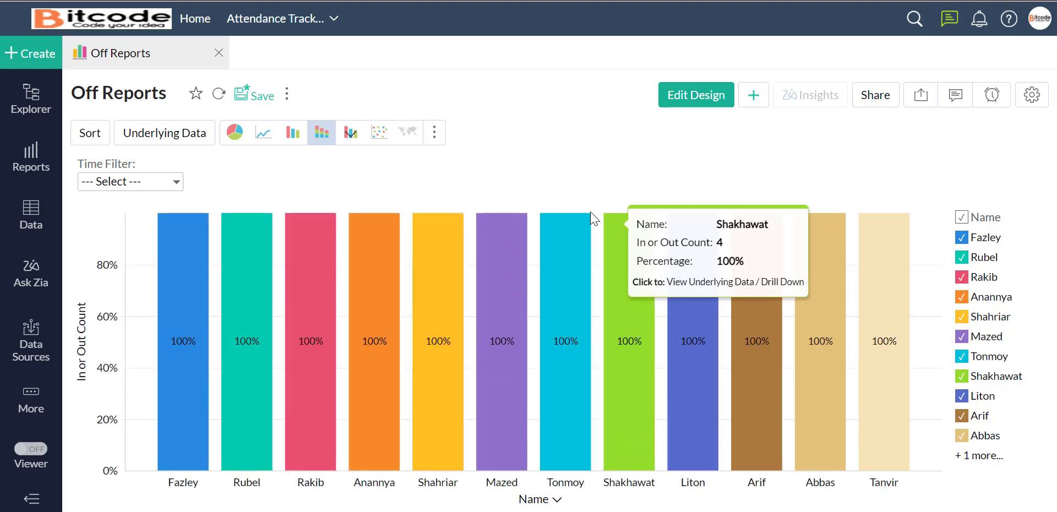
{"action": "left_click", "coordinate": [433, 135]}
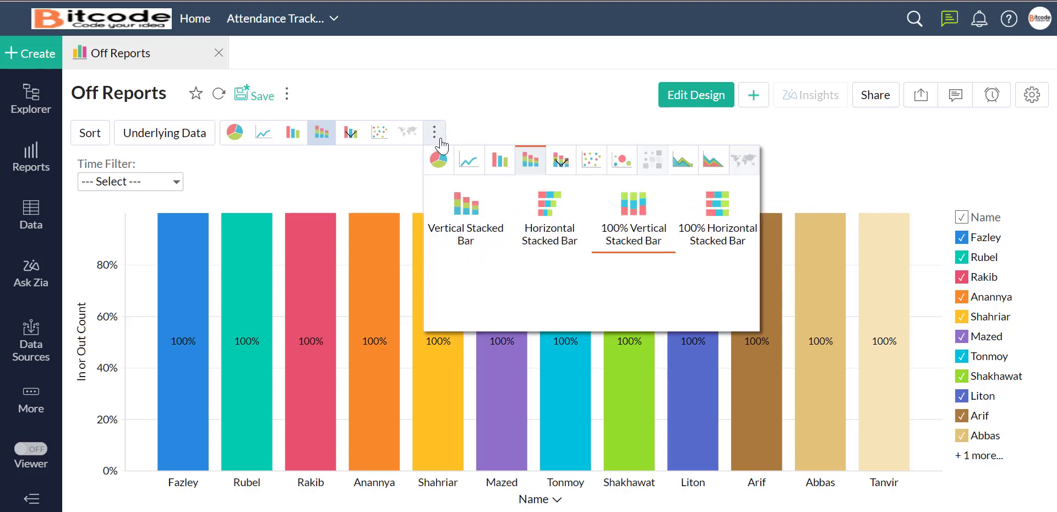
{"action": "left_click", "coordinate": [712, 219]}
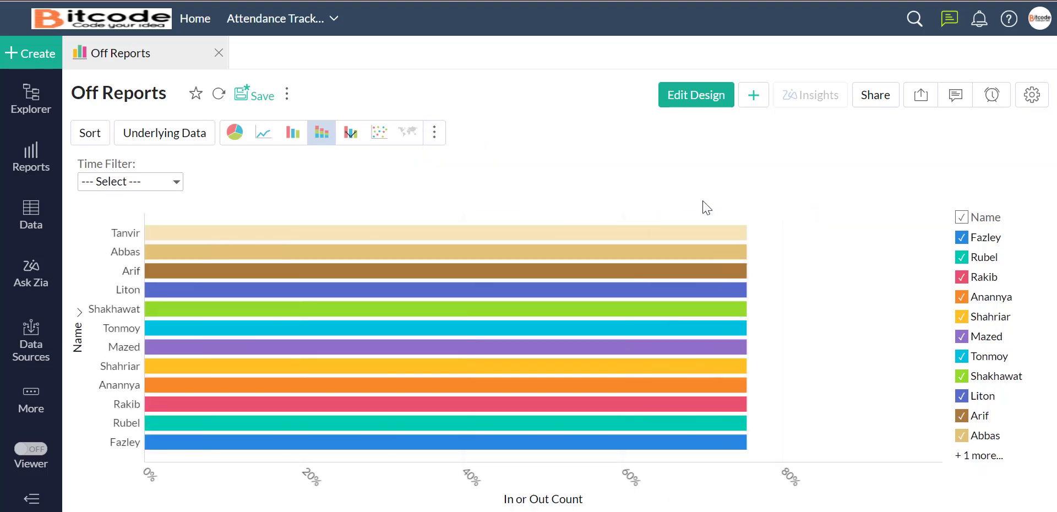
Preview the Off Reports chart with the Scatter chart type
{"action": "left_click", "coordinate": [434, 133]}
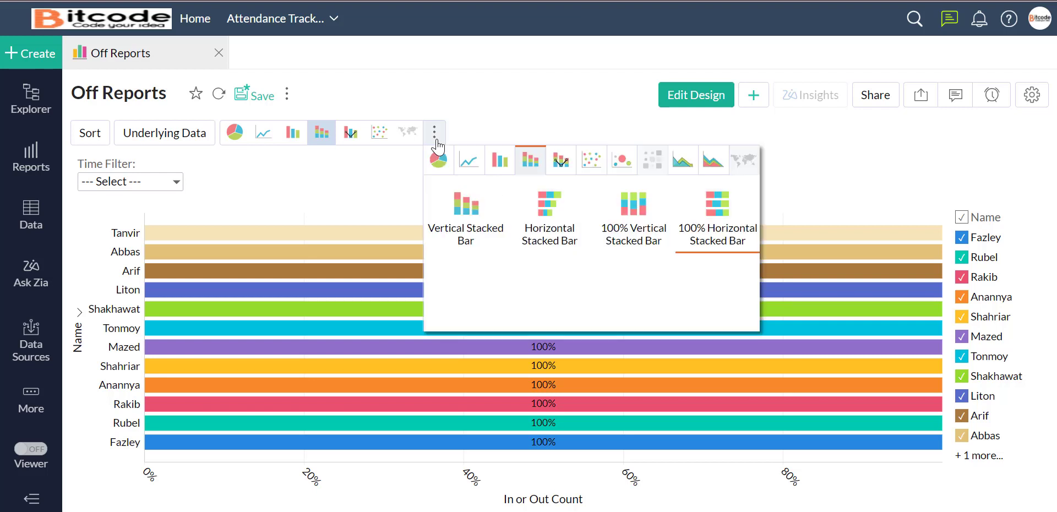
{"action": "left_click", "coordinate": [587, 165]}
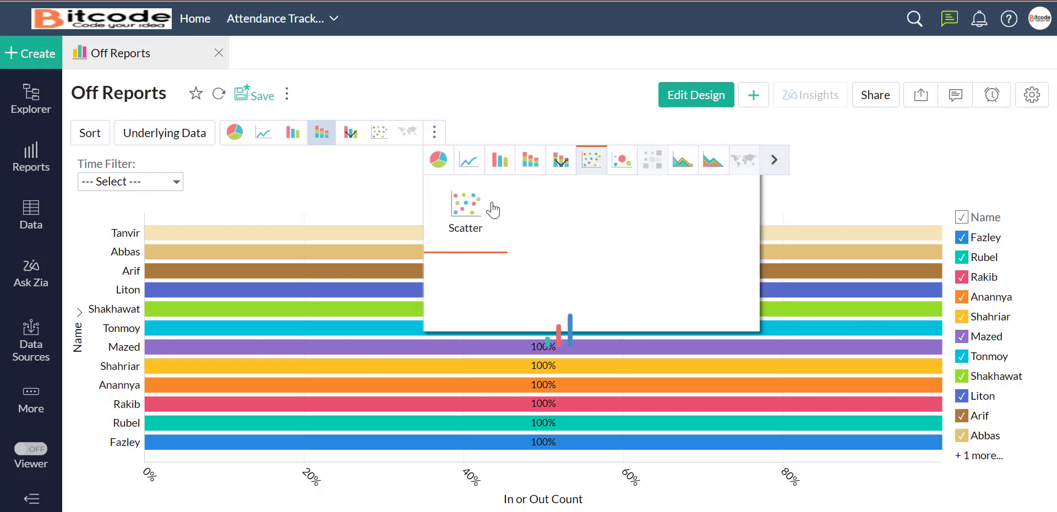
{"action": "left_click", "coordinate": [491, 208]}
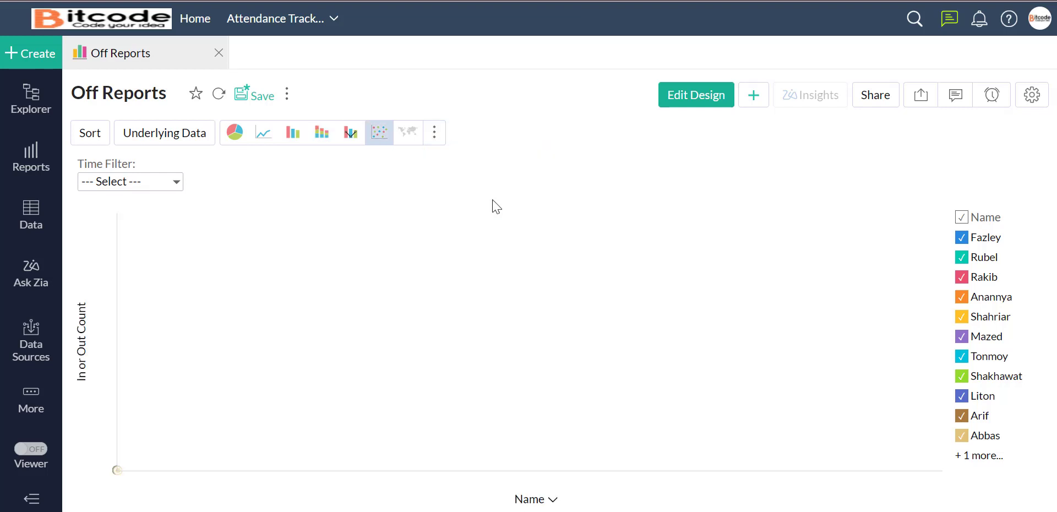
Preview the Off Reports chart with the Bubble and Packed Bubble chart types
{"action": "left_click", "coordinate": [431, 138]}
{"action": "left_click", "coordinate": [620, 161]}
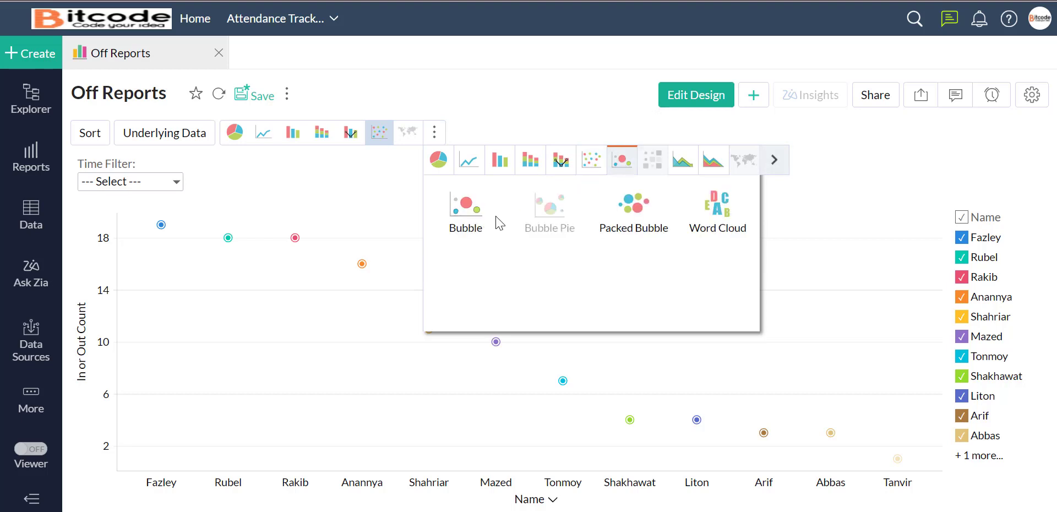
{"action": "left_click", "coordinate": [459, 209]}
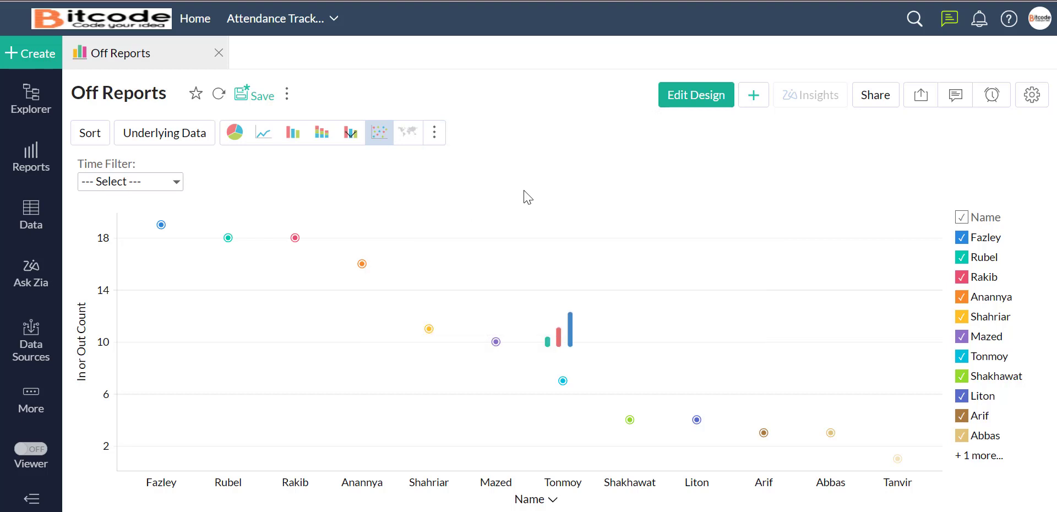
{"action": "left_click", "coordinate": [429, 145]}
{"action": "left_click", "coordinate": [624, 222]}
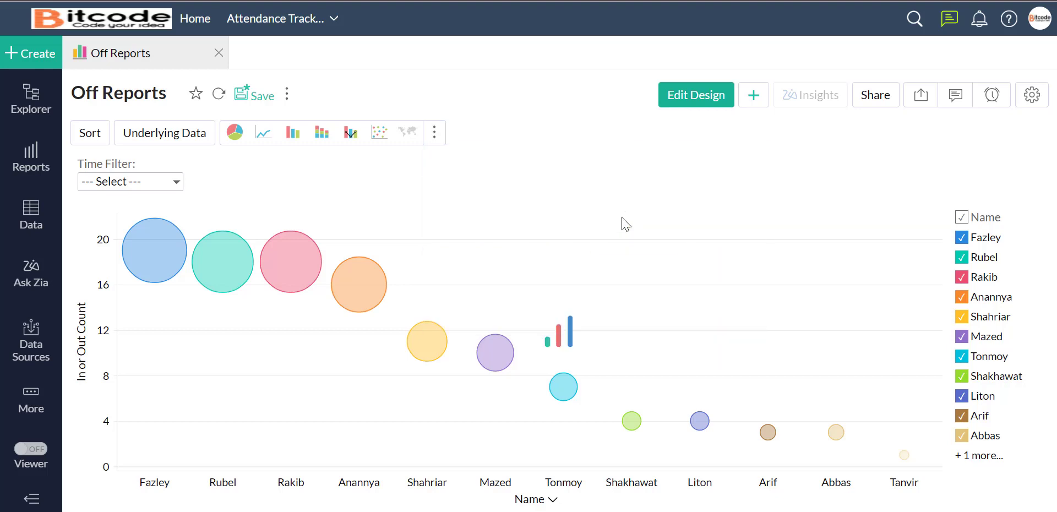
{"action": "left_click", "coordinate": [434, 132]}
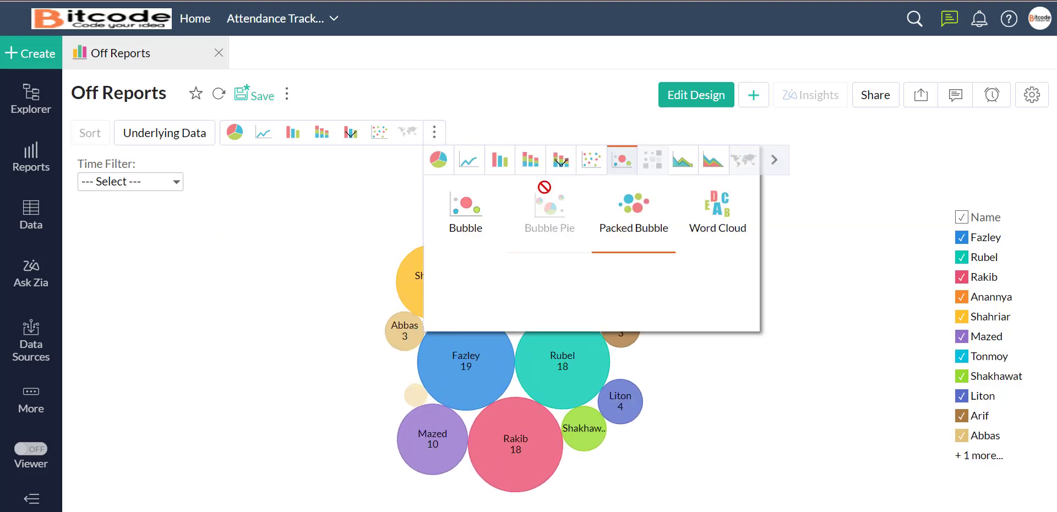
{"action": "left_click", "coordinate": [558, 105]}
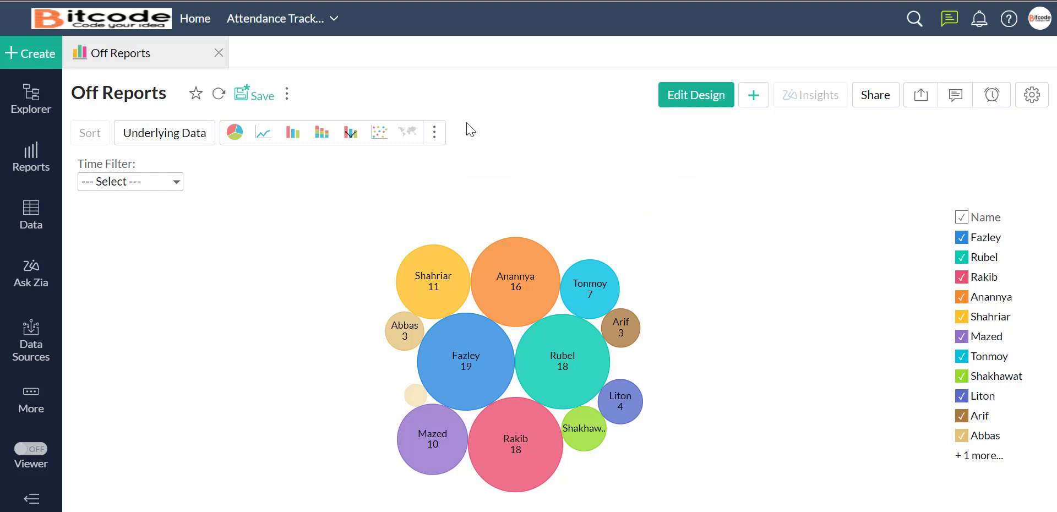
Switch the Off Reports chart to the Word Cloud chart type
{"action": "left_click", "coordinate": [434, 134]}
{"action": "left_click", "coordinate": [709, 219]}
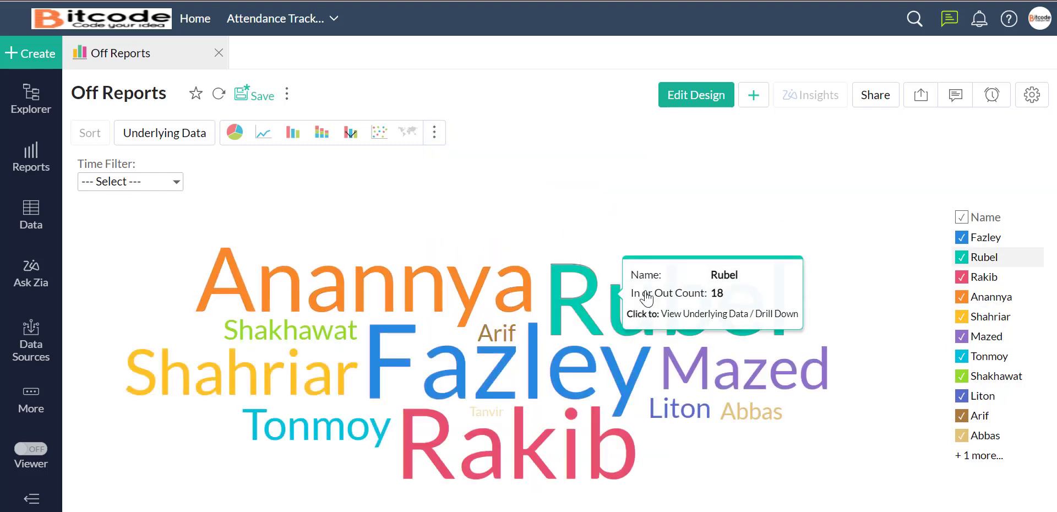
{"action": "left_click", "coordinate": [444, 142]}
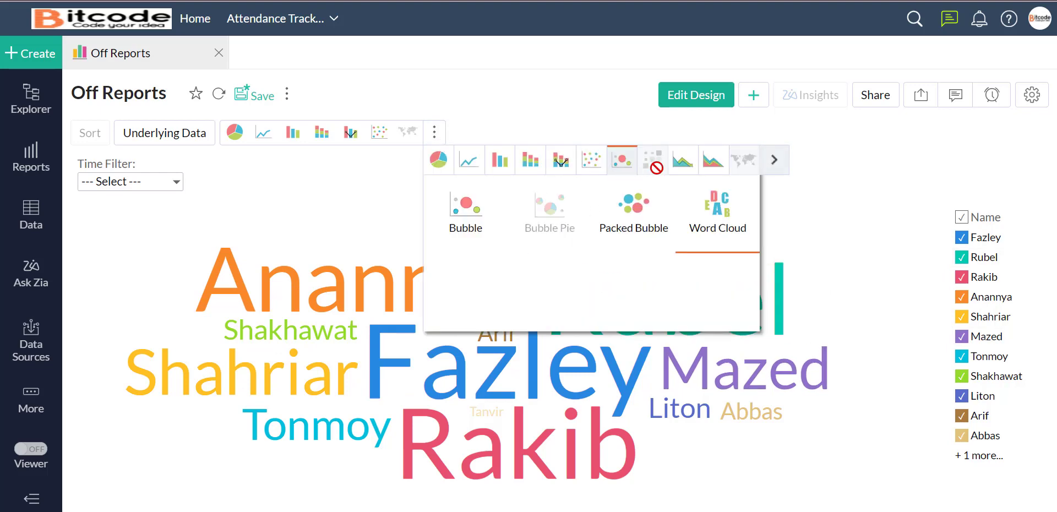
{"action": "left_click", "coordinate": [698, 219]}
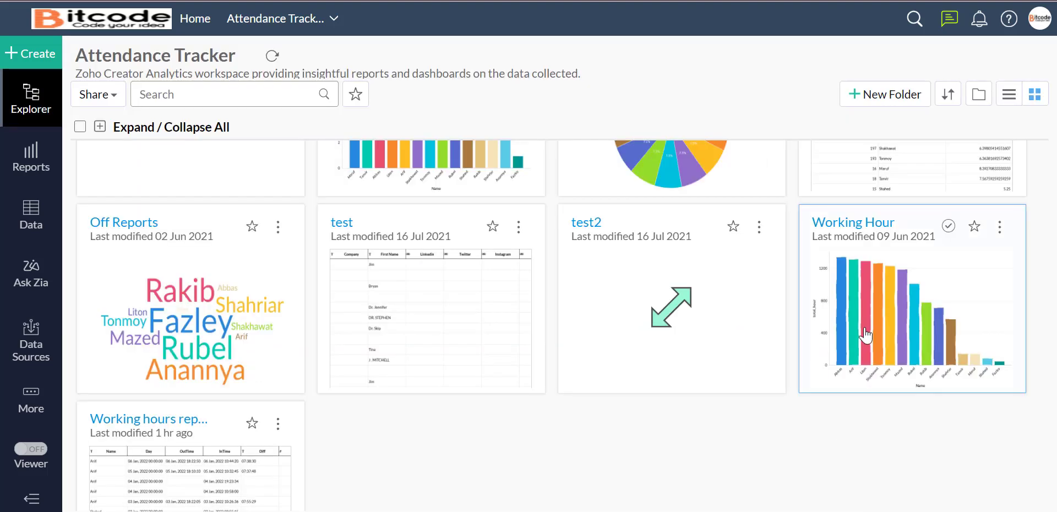
Open the Working Hour report and preview it as a pie, line, bar, stacked, and combined bar-and-line chart
{"action": "left_click", "coordinate": [847, 221]}
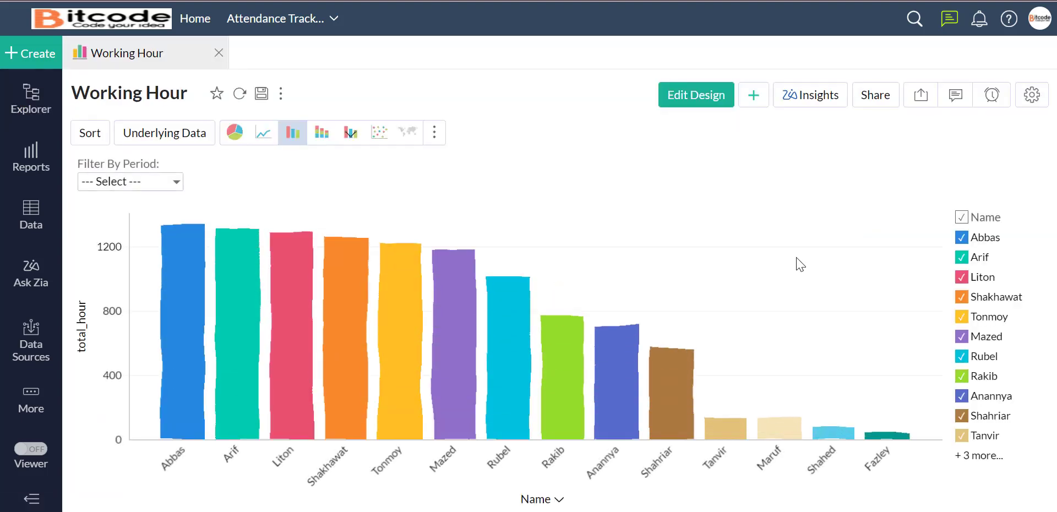
{"action": "mouse_move", "coordinate": [200, 318]}
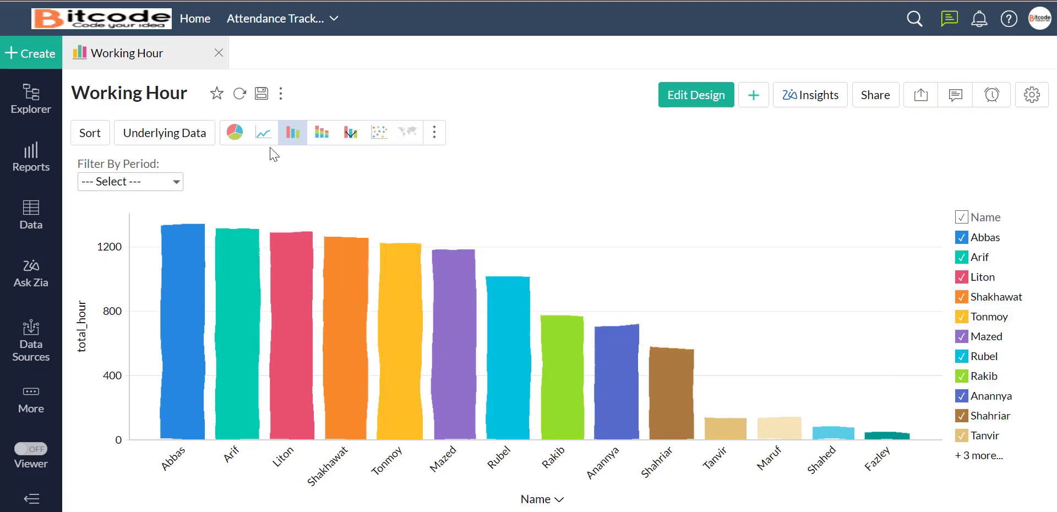
{"action": "left_click", "coordinate": [233, 135]}
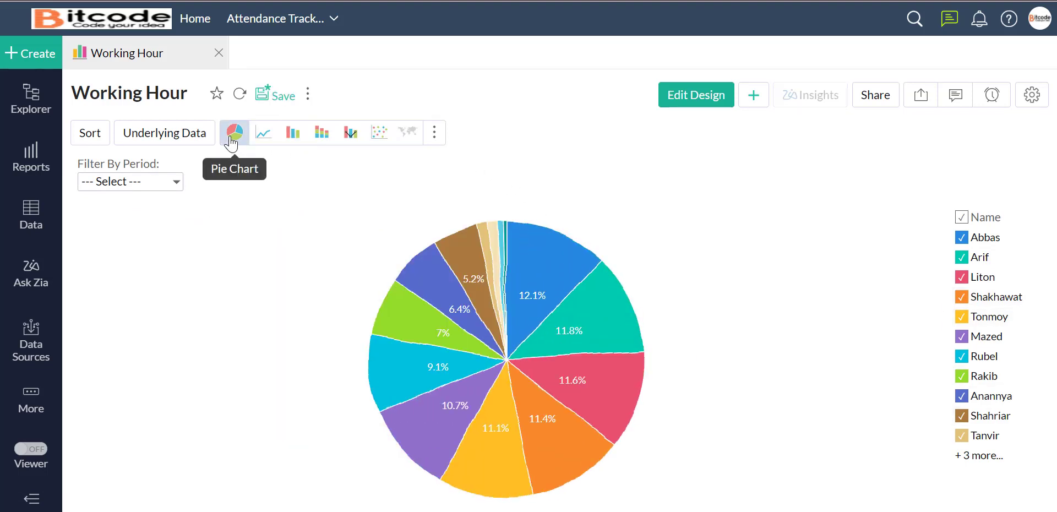
{"action": "left_click", "coordinate": [258, 137]}
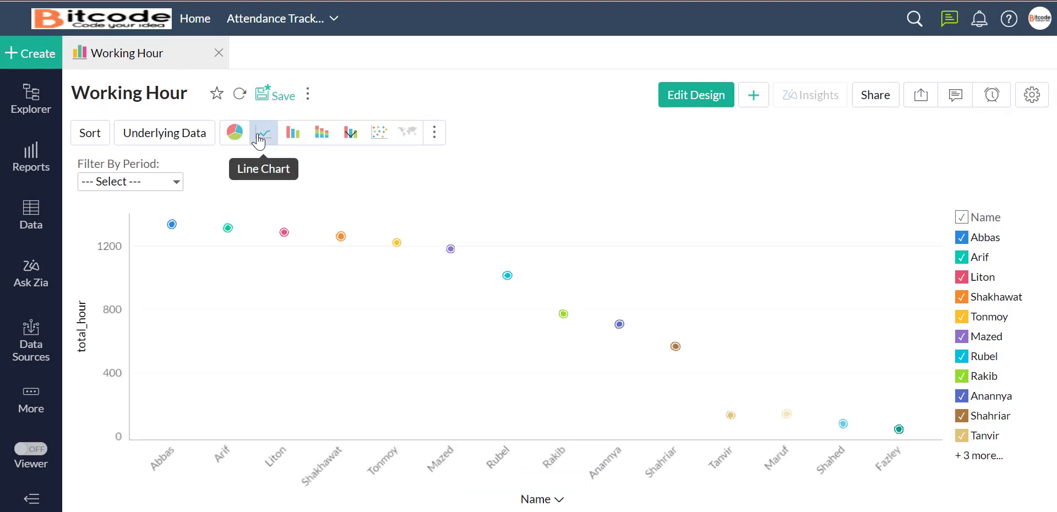
{"action": "left_click", "coordinate": [307, 139]}
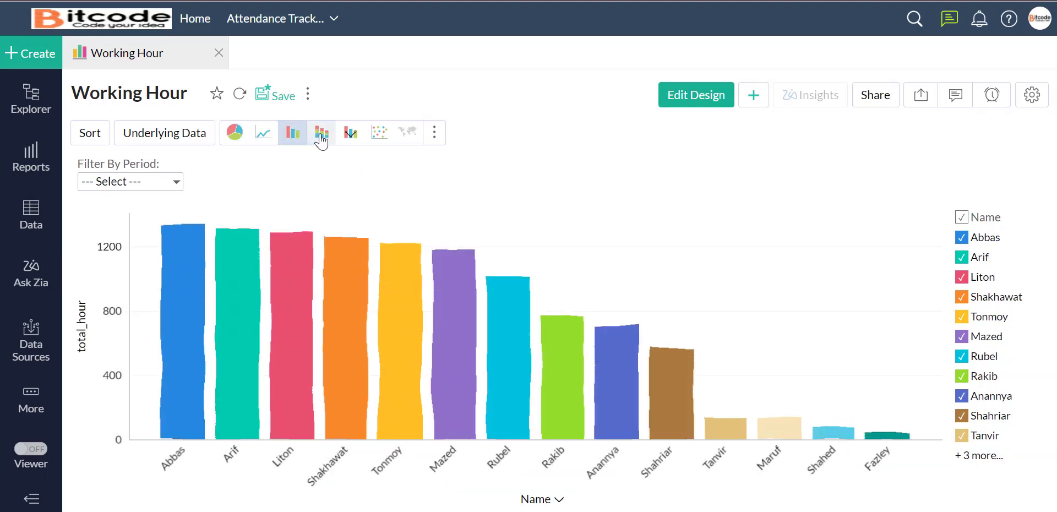
{"action": "left_click", "coordinate": [322, 136]}
{"action": "left_click", "coordinate": [348, 139]}
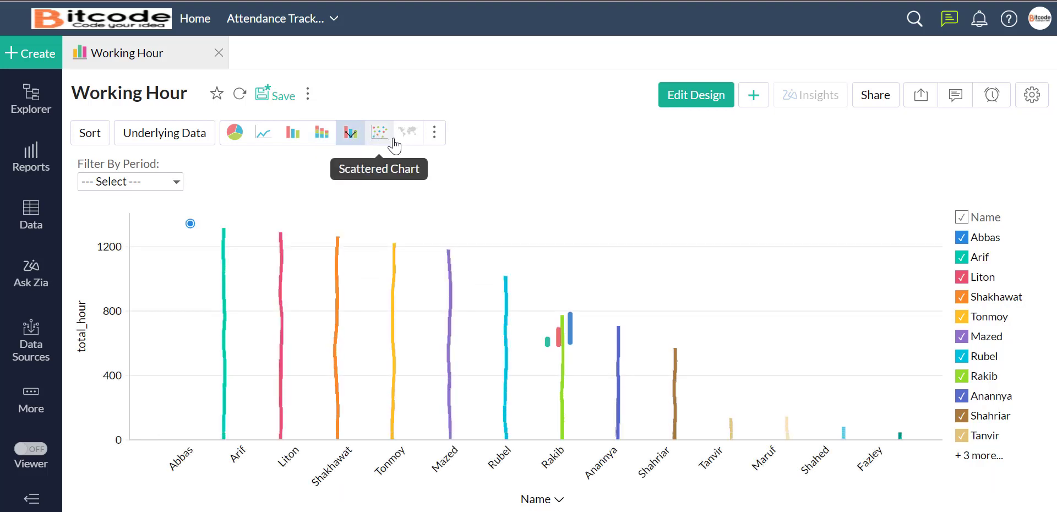
Preview the Working Hour chart as a scatter chart and review the Working hours reports query's results preview
{"action": "left_click", "coordinate": [378, 137]}
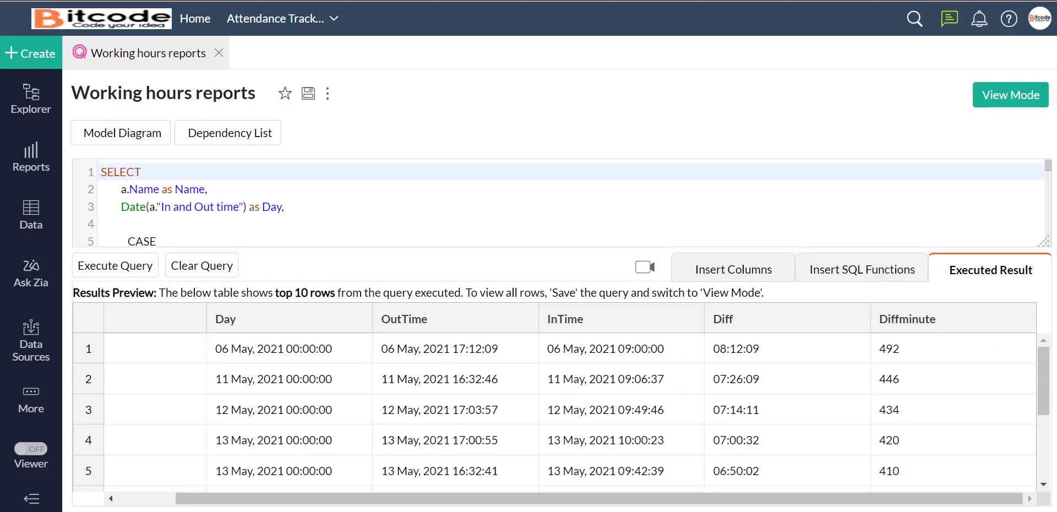
{"action": "left_click", "coordinate": [186, 97]}
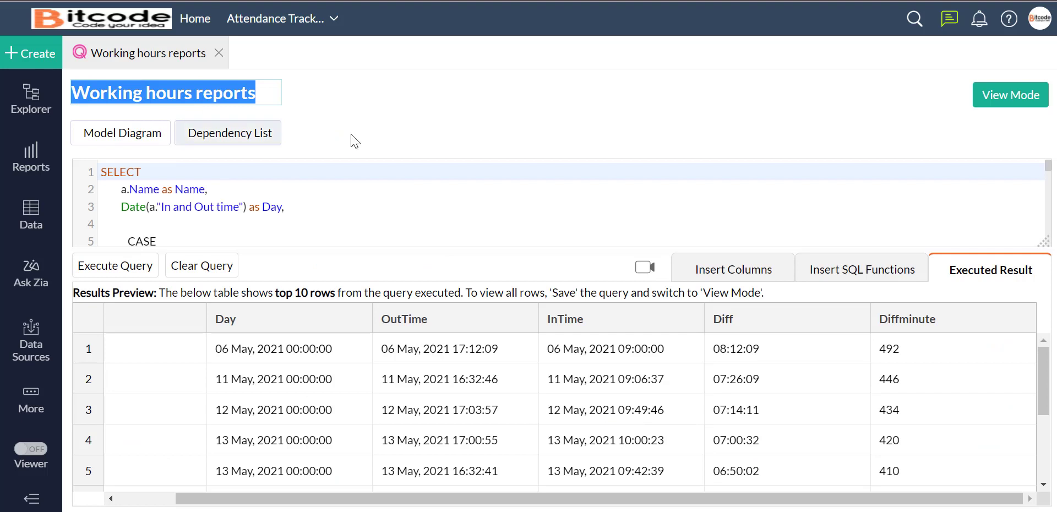
{"action": "left_click", "coordinate": [460, 142]}
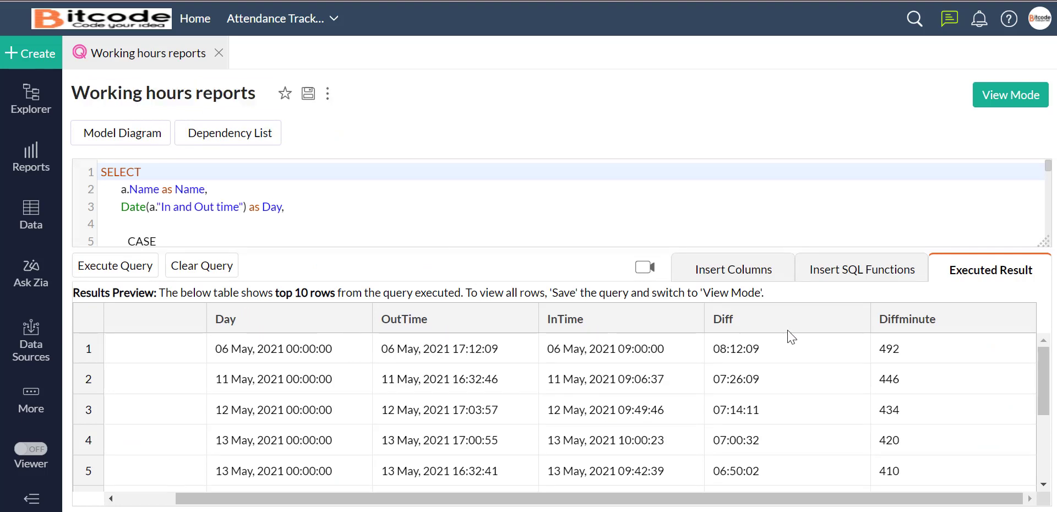
{"action": "scroll", "coordinate": [899, 358], "scroll_direction": "down", "scroll_amount": 3}
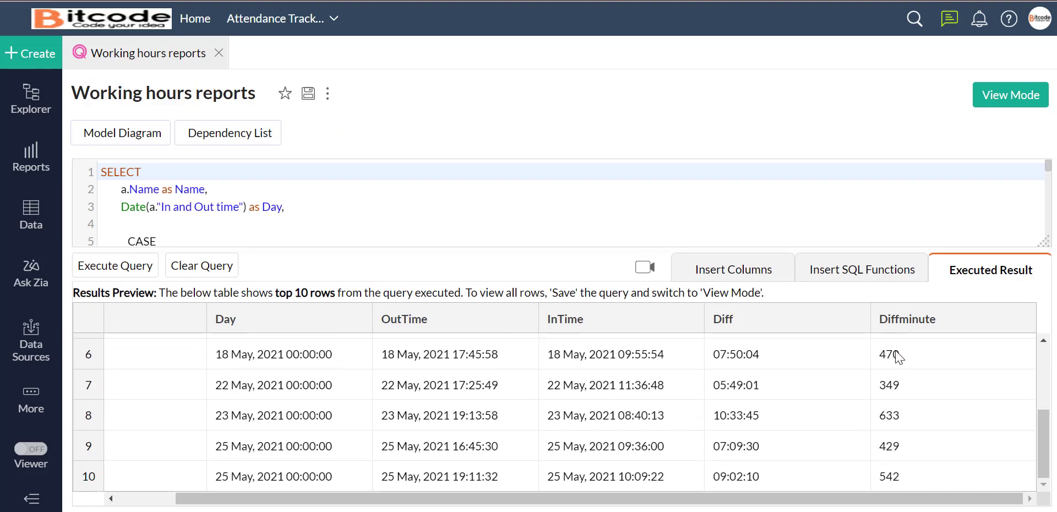
{"action": "scroll", "coordinate": [899, 359], "scroll_direction": "up", "scroll_amount": 3}
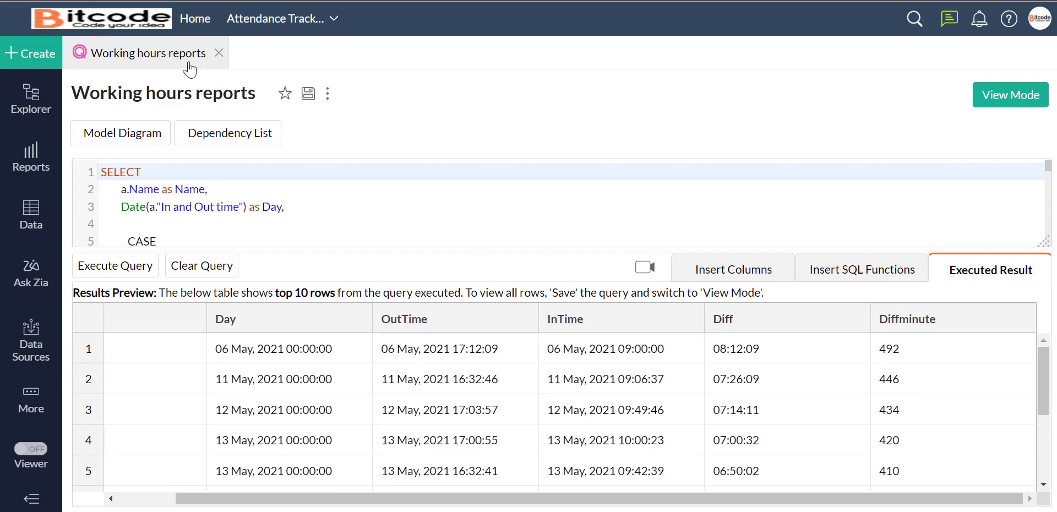
{"action": "left_click", "coordinate": [218, 54]}
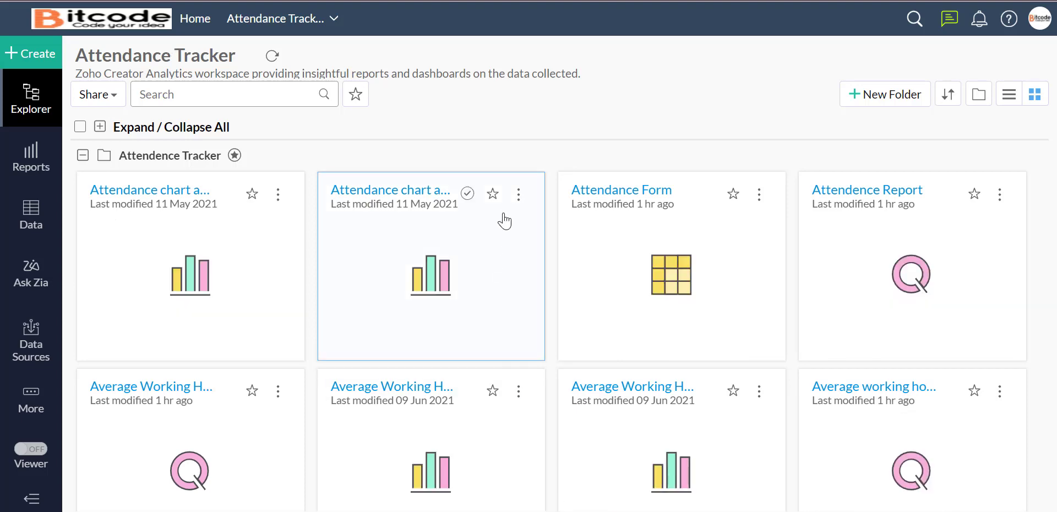
Create a new query table in the workspace and clear its sample SQL query
{"action": "scroll", "coordinate": [506, 214], "scroll_direction": "down", "scroll_amount": 10}
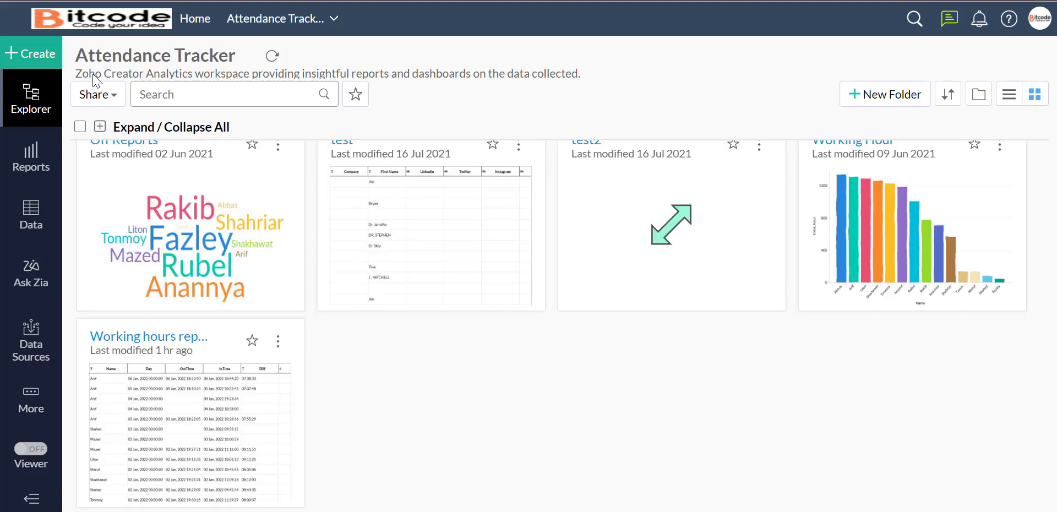
{"action": "left_click", "coordinate": [35, 65]}
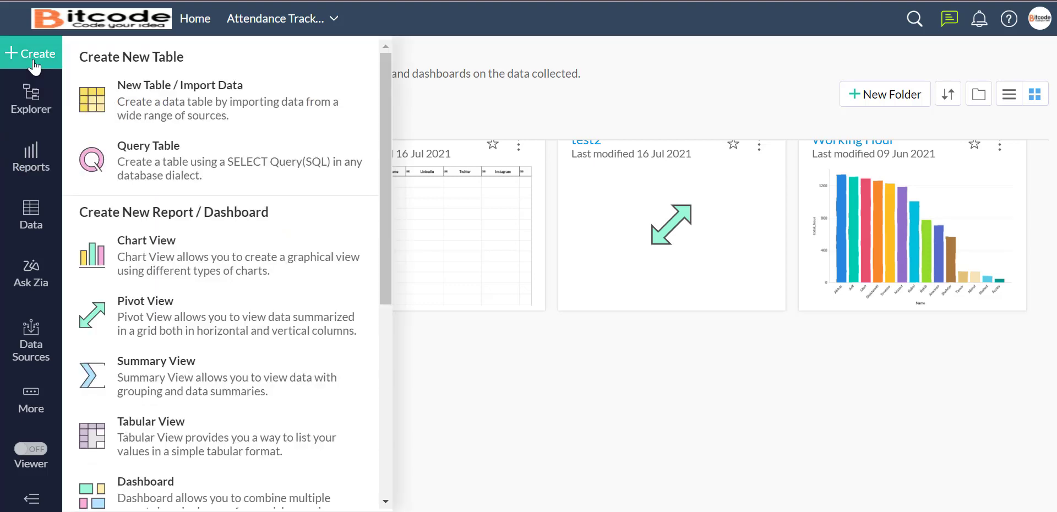
{"action": "left_click", "coordinate": [142, 160]}
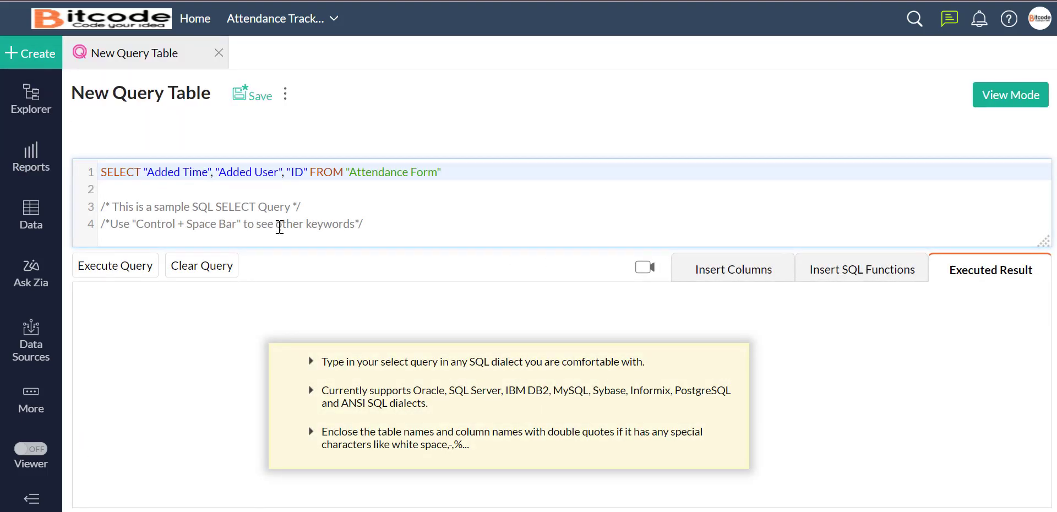
{"action": "left_click_drag", "start_coordinate": [405, 227], "coordinate": [83, 181]}
{"action": "key", "text": "BackSpace"}
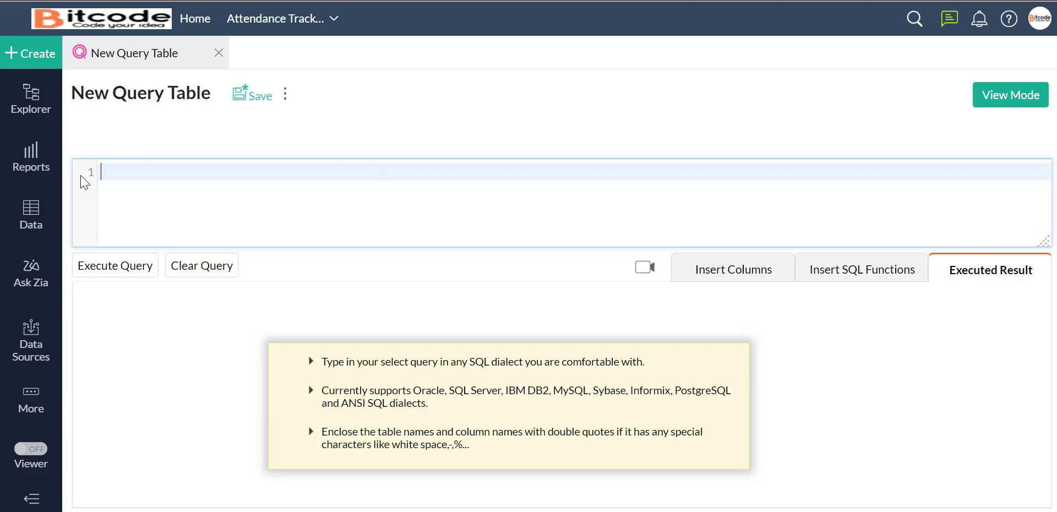
Start the query with the SELECT keyword and the "In and Out time" column of the Attendance Form table
{"action": "left_click", "coordinate": [875, 275]}
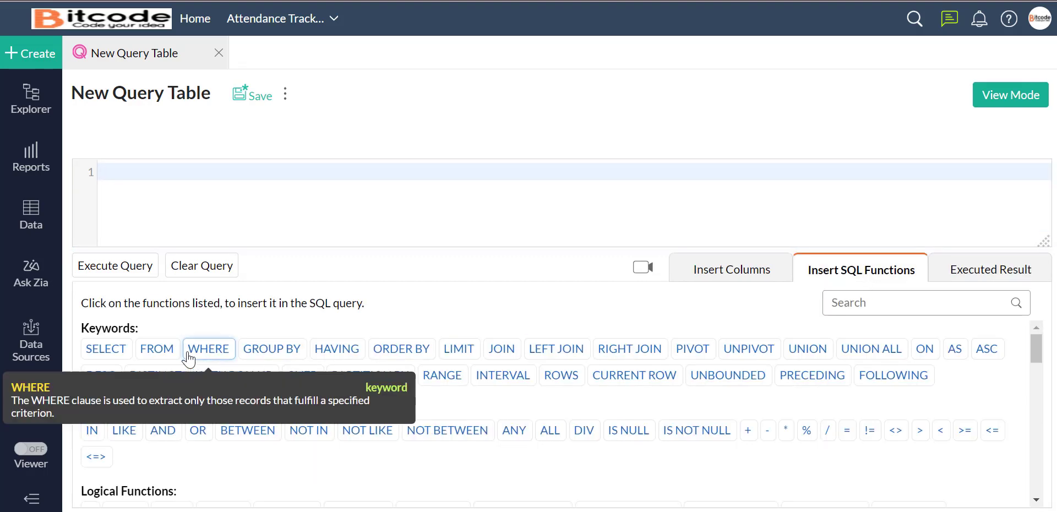
{"action": "left_click", "coordinate": [106, 348]}
{"action": "left_click", "coordinate": [716, 264]}
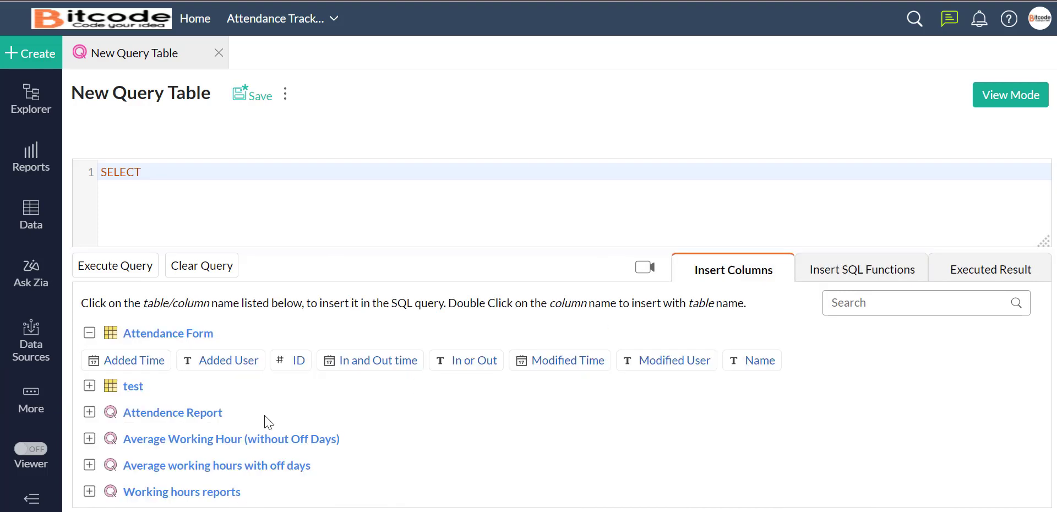
{"action": "left_click", "coordinate": [90, 334]}
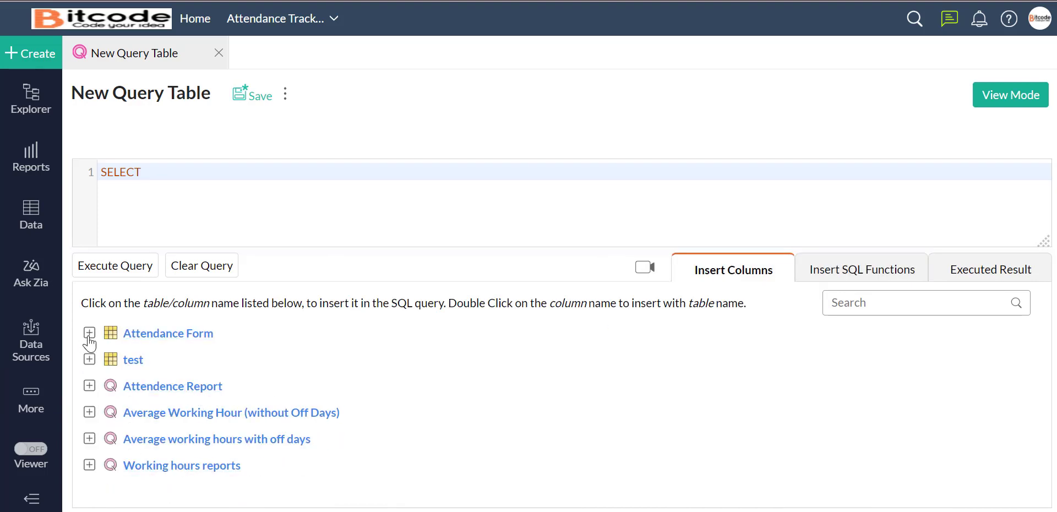
{"action": "left_click", "coordinate": [90, 333]}
{"action": "left_click", "coordinate": [376, 363]}
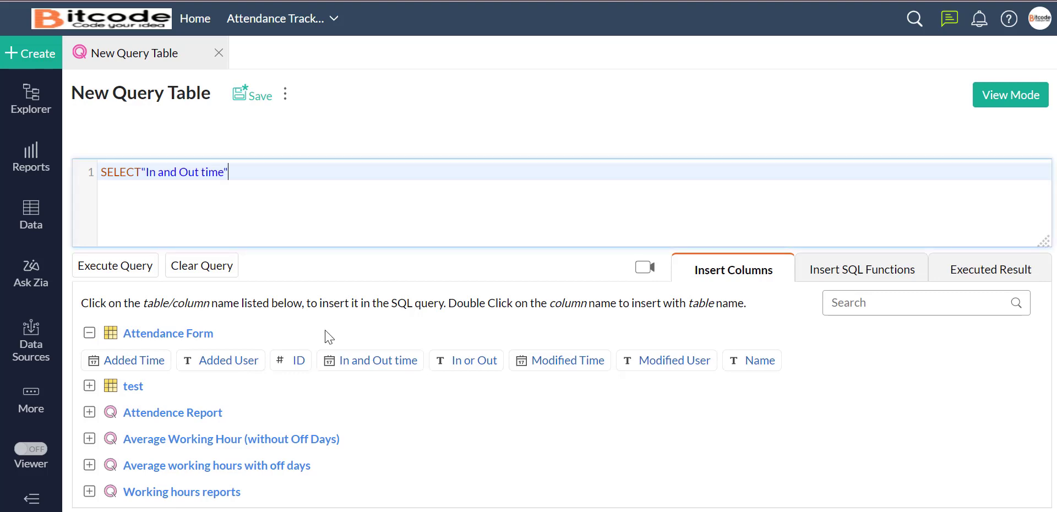
Complete the query with FROM "Attendance Form", execute it, and look through the results preview
{"action": "left_click", "coordinate": [825, 270]}
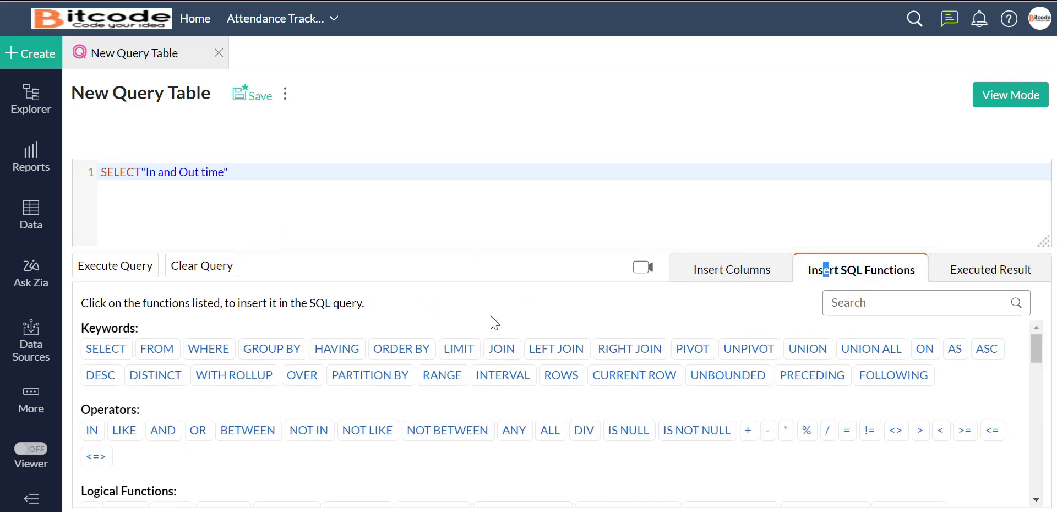
{"action": "left_click", "coordinate": [169, 353]}
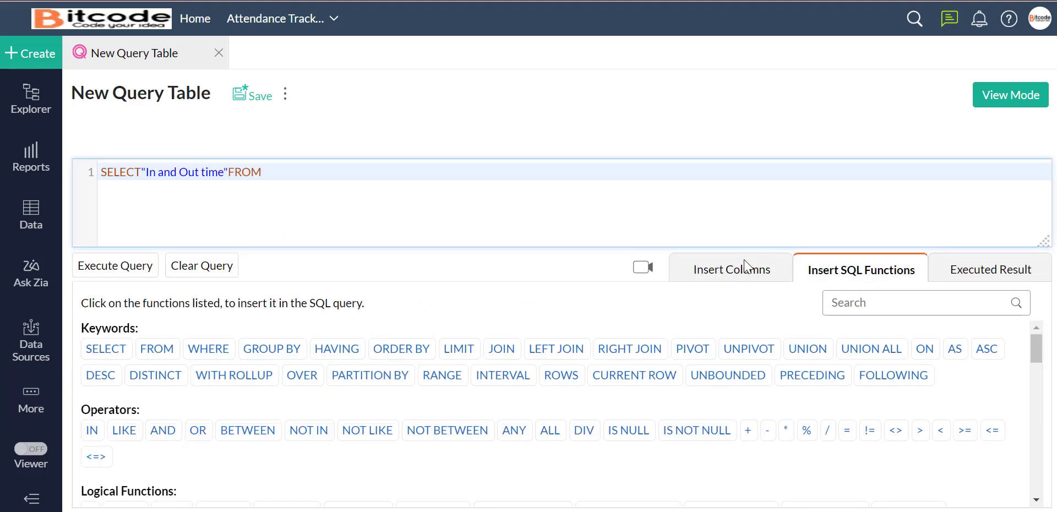
{"action": "left_click", "coordinate": [744, 267]}
{"action": "left_click", "coordinate": [159, 333]}
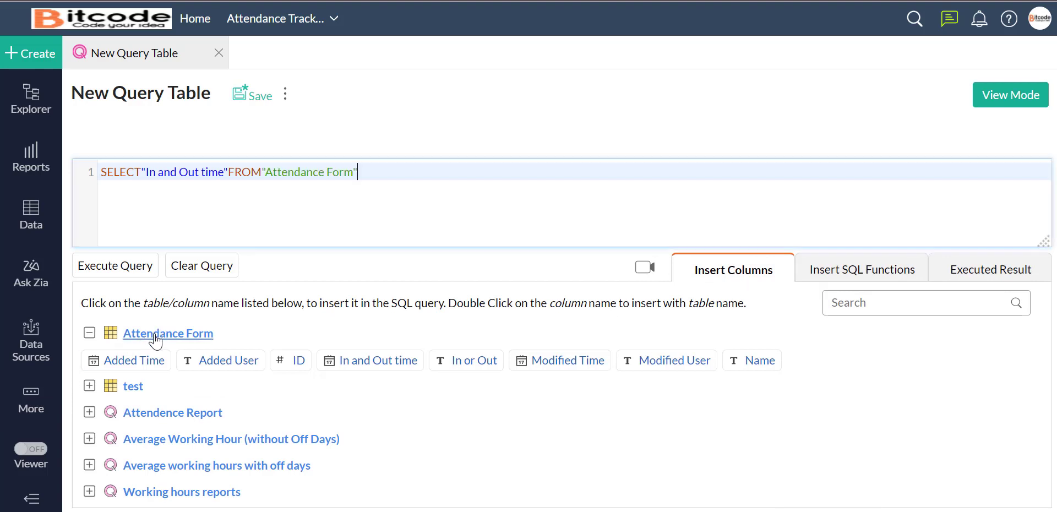
{"action": "left_click", "coordinate": [118, 269]}
{"action": "scroll", "coordinate": [259, 421], "scroll_direction": "down", "scroll_amount": 3}
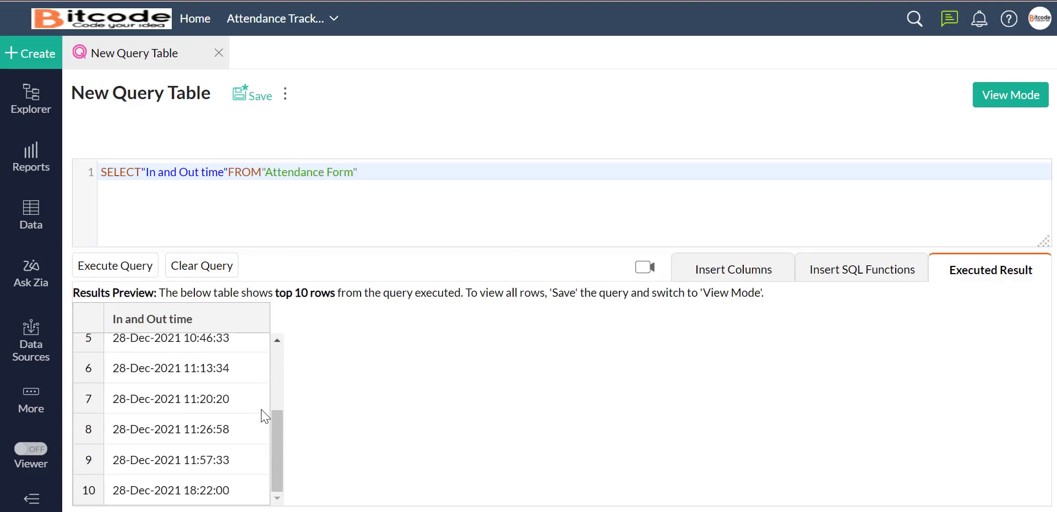
{"action": "scroll", "coordinate": [265, 415], "scroll_direction": "up", "scroll_amount": 3}
{"action": "scroll", "coordinate": [266, 413], "scroll_direction": "down", "scroll_amount": 3}
Clear the whole query and start a new one with SELECT and the "Added Time" column of Attendance Form
{"action": "left_click", "coordinate": [455, 196]}
{"action": "key", "text": "ctrl+a"}
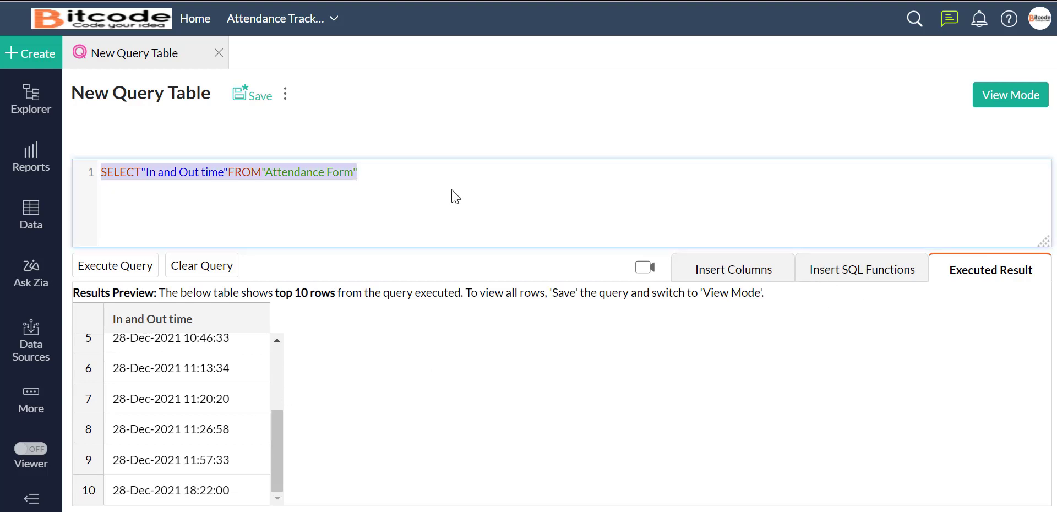
{"action": "key", "text": "BackSpace"}
{"action": "left_click", "coordinate": [851, 272]}
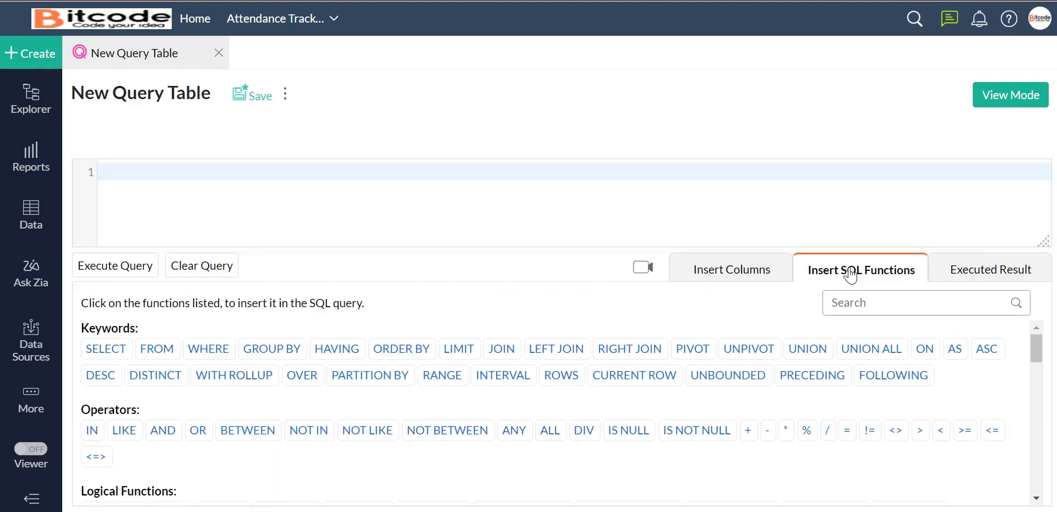
{"action": "left_click", "coordinate": [97, 350]}
{"action": "left_click", "coordinate": [705, 275]}
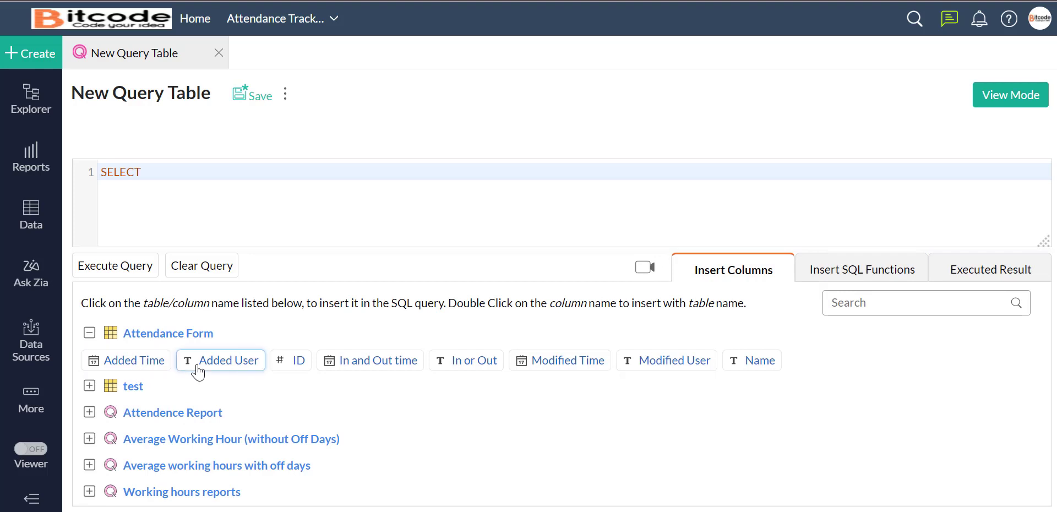
{"action": "left_click", "coordinate": [95, 364]}
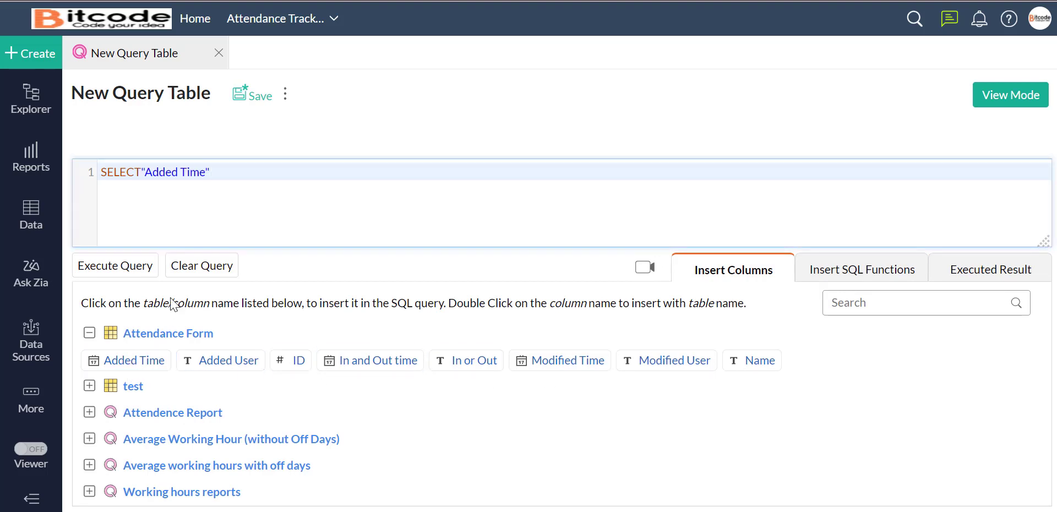
Add FROM "Attendance Form" to the "Added Time" query, execute it, and look through the results preview
{"action": "left_click", "coordinate": [831, 270]}
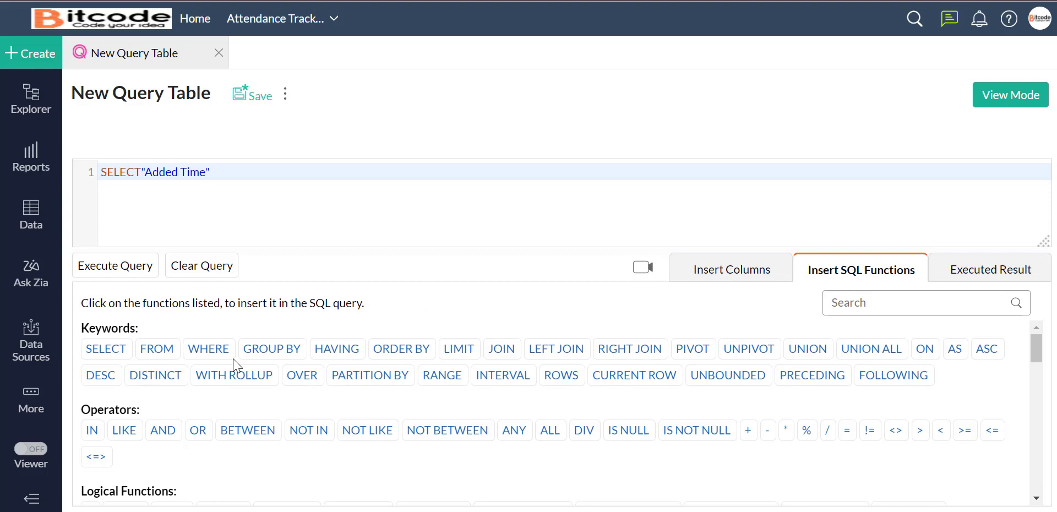
{"action": "left_click", "coordinate": [157, 349]}
{"action": "left_click", "coordinate": [727, 278]}
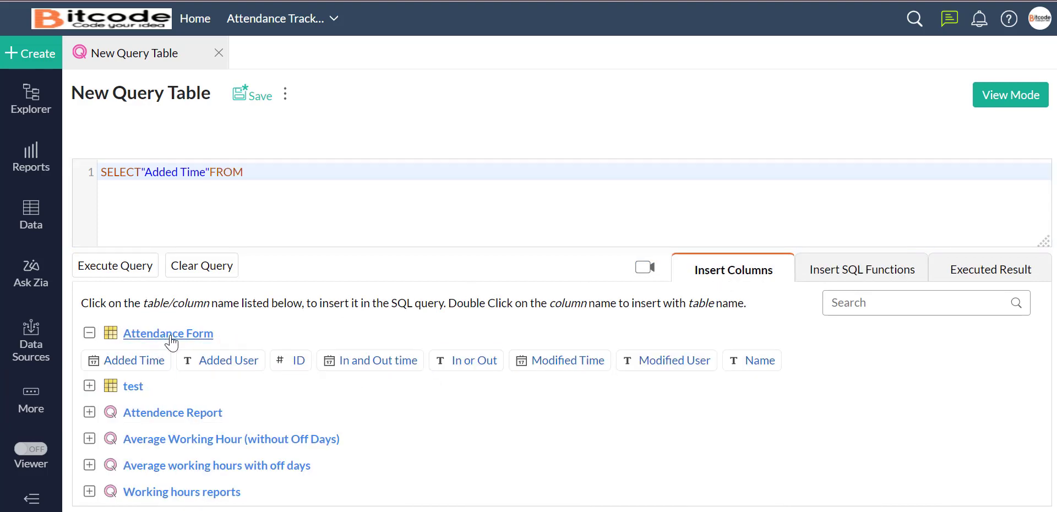
{"action": "left_click", "coordinate": [132, 335]}
{"action": "left_click", "coordinate": [115, 266]}
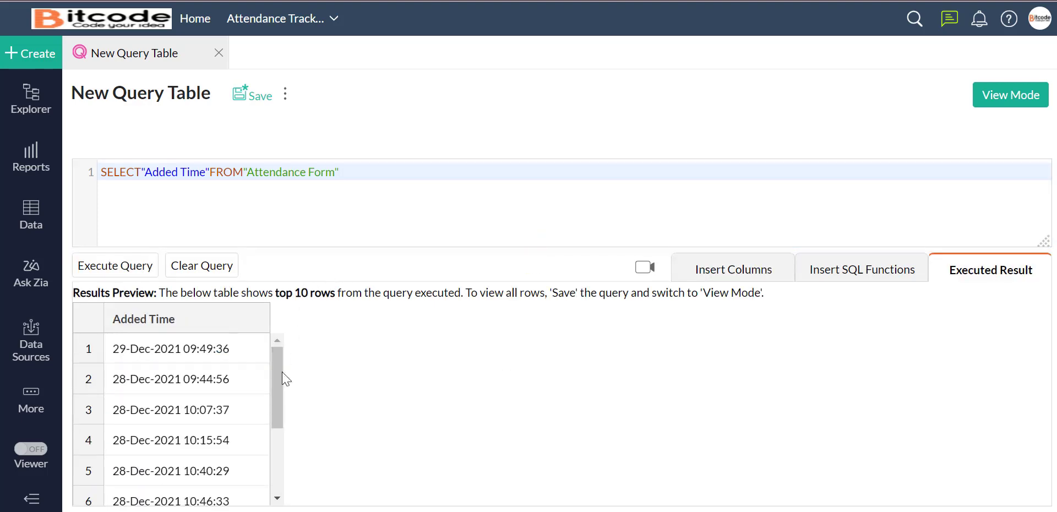
{"action": "scroll", "coordinate": [238, 412], "scroll_direction": "down", "scroll_amount": 3}
{"action": "scroll", "coordinate": [237, 412], "scroll_direction": "up", "scroll_amount": 3}
Put spaces around the FROM keyword in the query, removing the extra SELECT inserted at its end
{"action": "left_click", "coordinate": [844, 274]}
{"action": "left_click", "coordinate": [121, 351]}
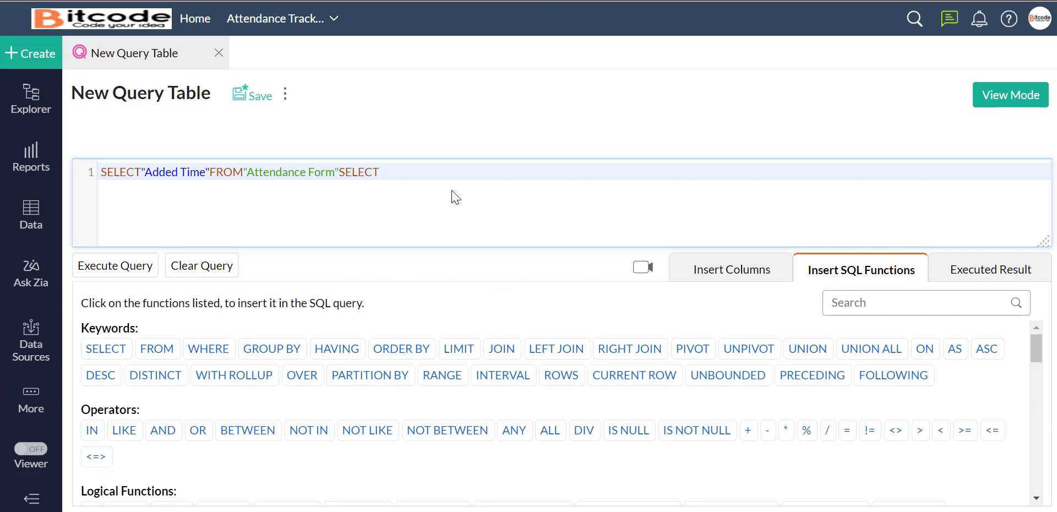
{"action": "key", "text": "BackSpace"}
{"action": "key", "text": "BackSpace"}
{"action": "key", "text": "BackSpace"}
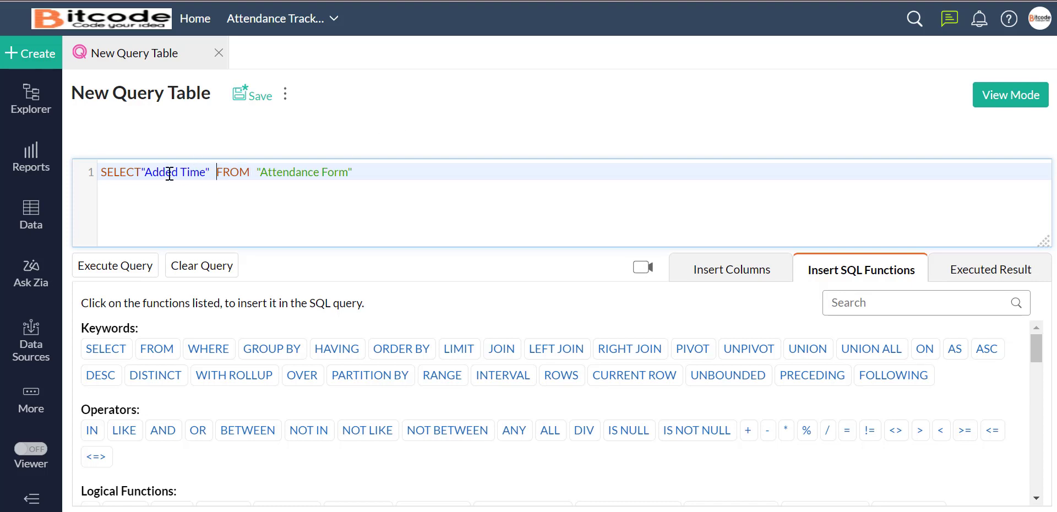
Replace "Added Time" with the "Added User" column in the query, execute it, and look through the results preview
{"action": "left_click_drag", "start_coordinate": [142, 172], "coordinate": [214, 175]}
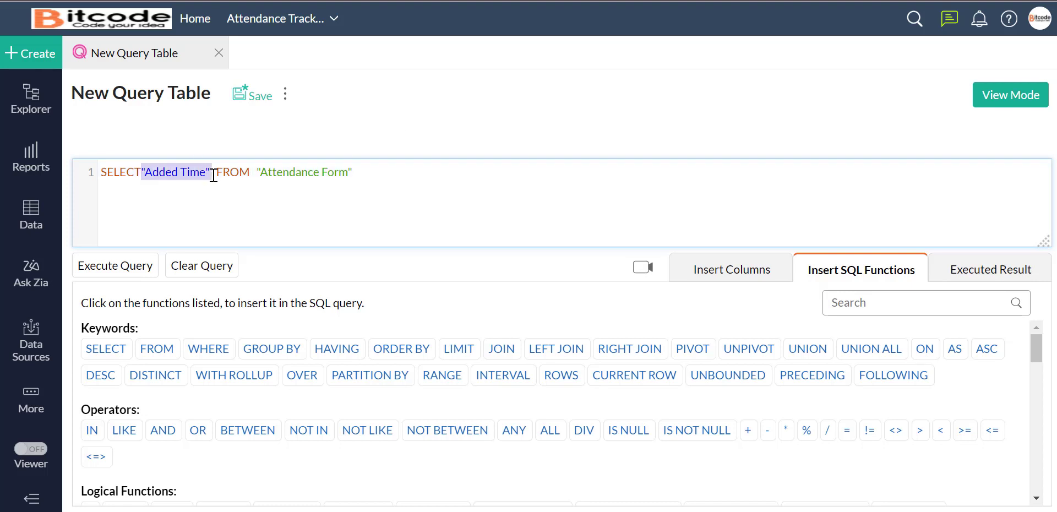
{"action": "key", "text": "BackSpace"}
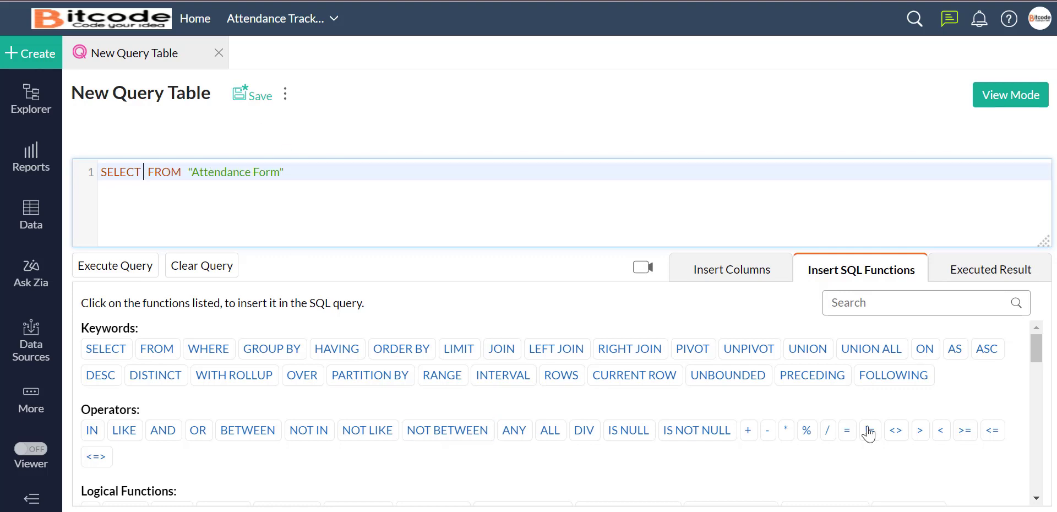
{"action": "left_click", "coordinate": [750, 279]}
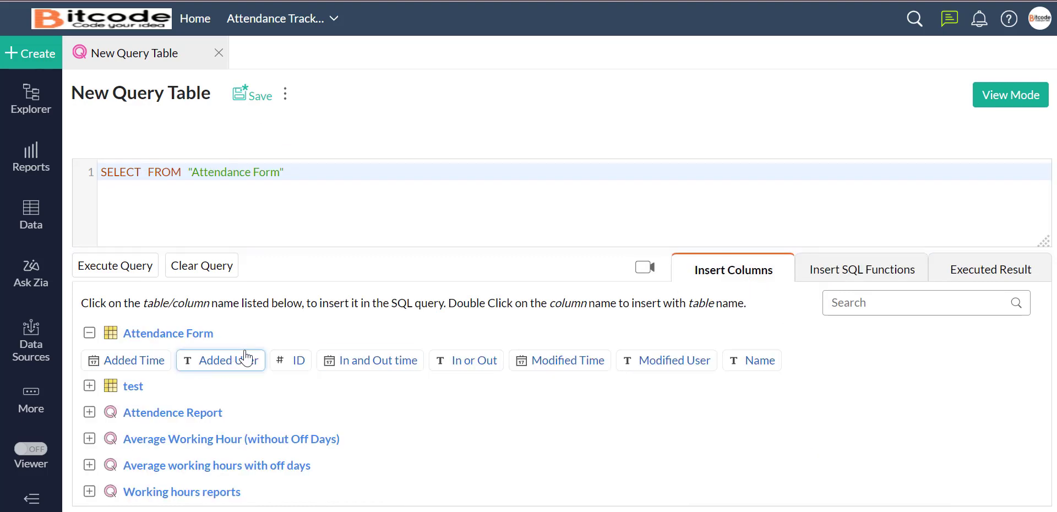
{"action": "left_click", "coordinate": [232, 362]}
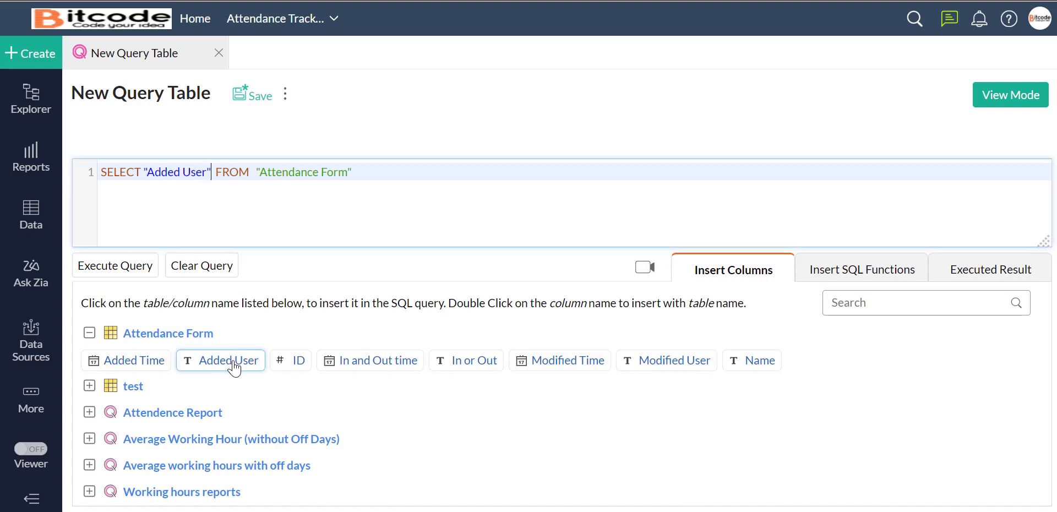
{"action": "left_click", "coordinate": [94, 271]}
{"action": "scroll", "coordinate": [143, 372], "scroll_direction": "down", "scroll_amount": 3}
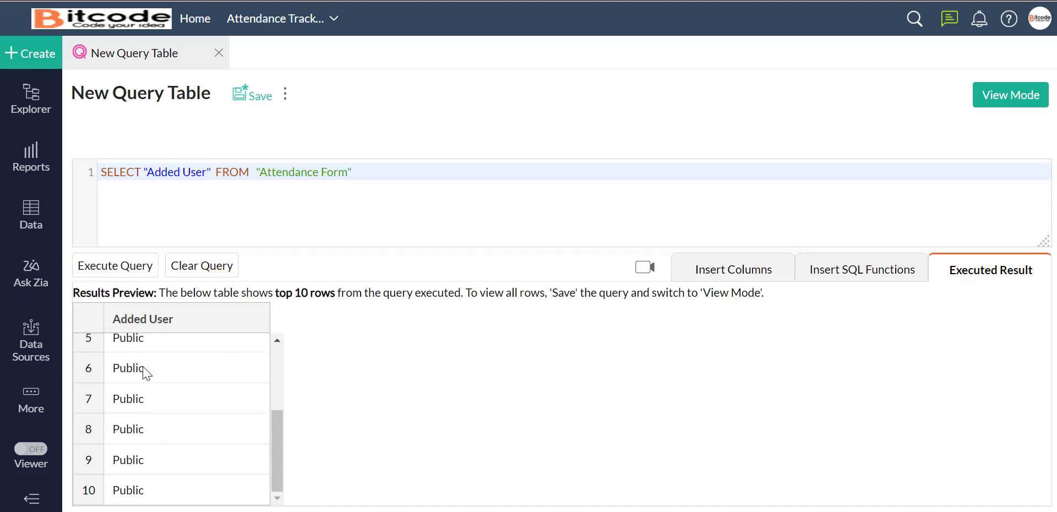
Delete the "Added User" column from the query, keeping SELECT and FROM "Attendance Form"
{"action": "left_click", "coordinate": [212, 172]}
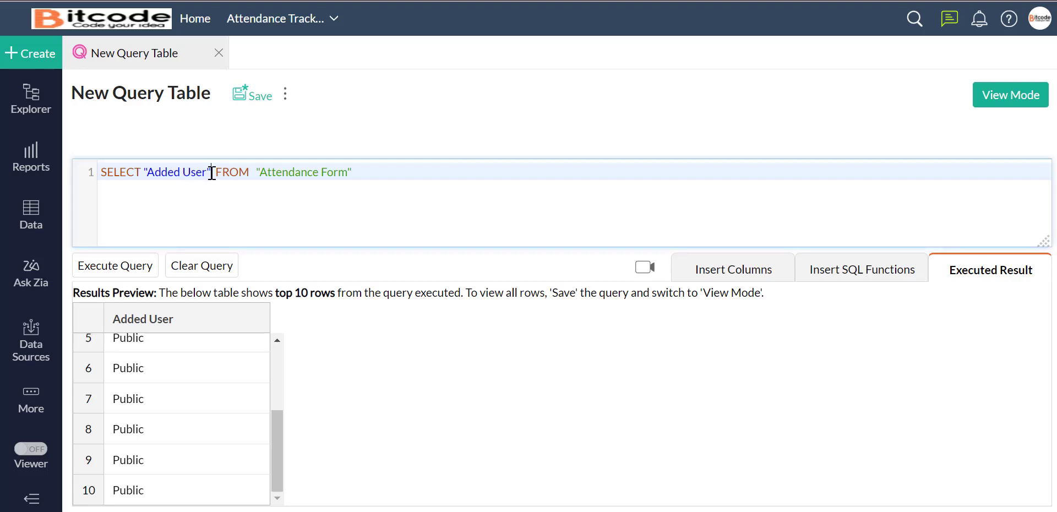
{"action": "key", "text": "BackSpace"}
{"action": "key", "text": "BackSpace"}
{"action": "key", "text": "BackSpace"}
{"action": "key", "text": "BackSpace"}
{"action": "key", "text": "BackSpace"}
{"action": "key", "text": "BackSpace"}
{"action": "key", "text": "BackSpace"}
{"action": "key", "text": "BackSpace"}
{"action": "key", "text": "BackSpace"}
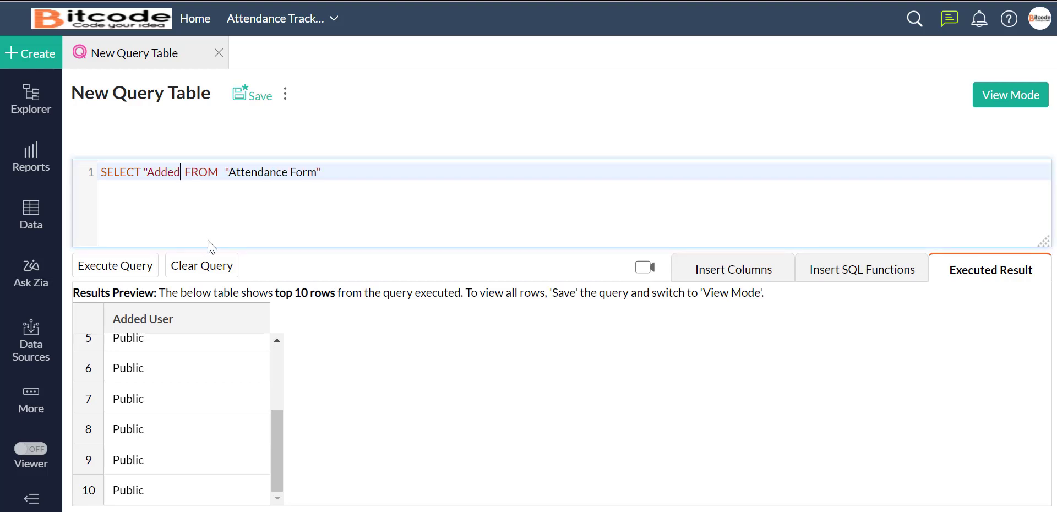
{"action": "key", "text": "BackSpace"}
{"action": "key", "text": "BackSpace"}
{"action": "key", "text": "BackSpace"}
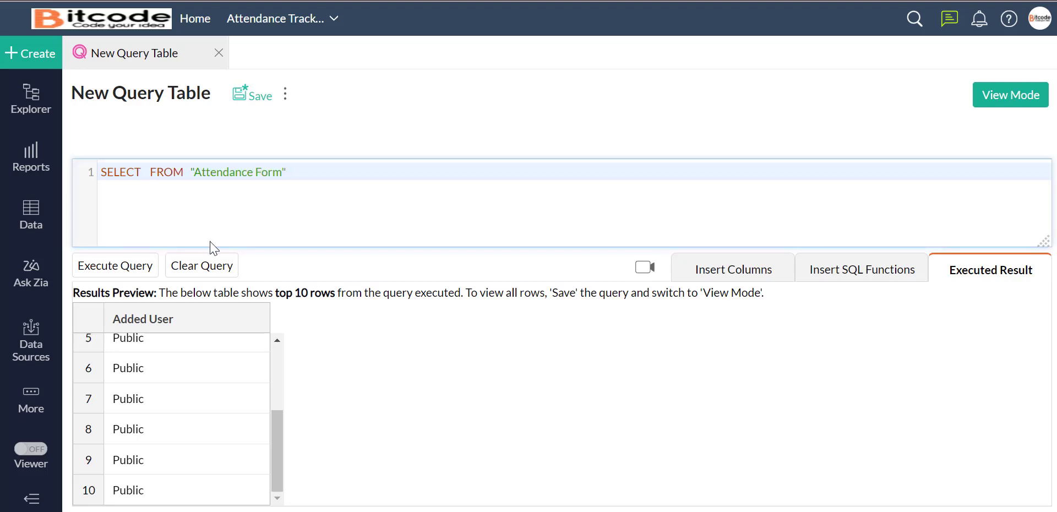
Insert the "In or Out" column into the Attendance Form query, execute it, and look through the results preview
{"action": "left_click", "coordinate": [842, 276]}
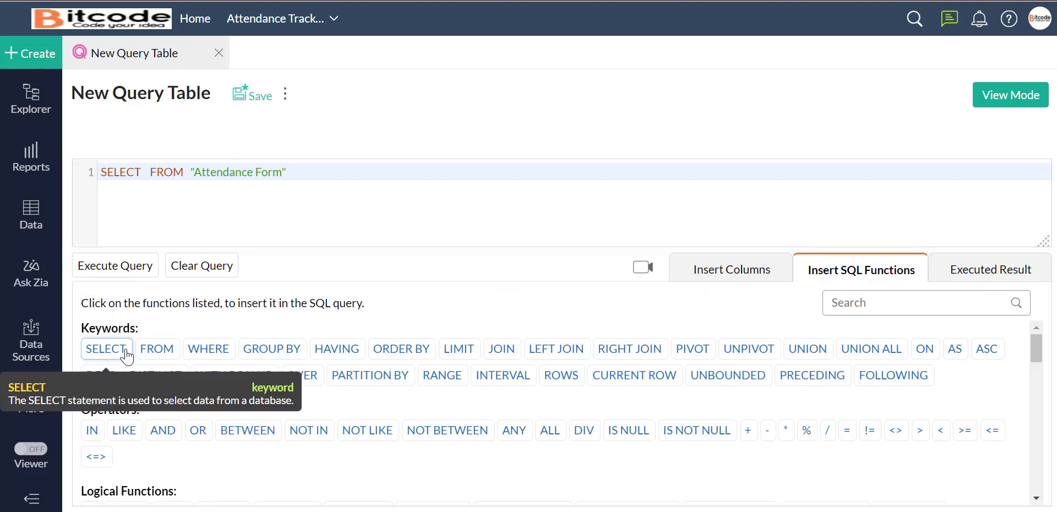
{"action": "left_click", "coordinate": [745, 275]}
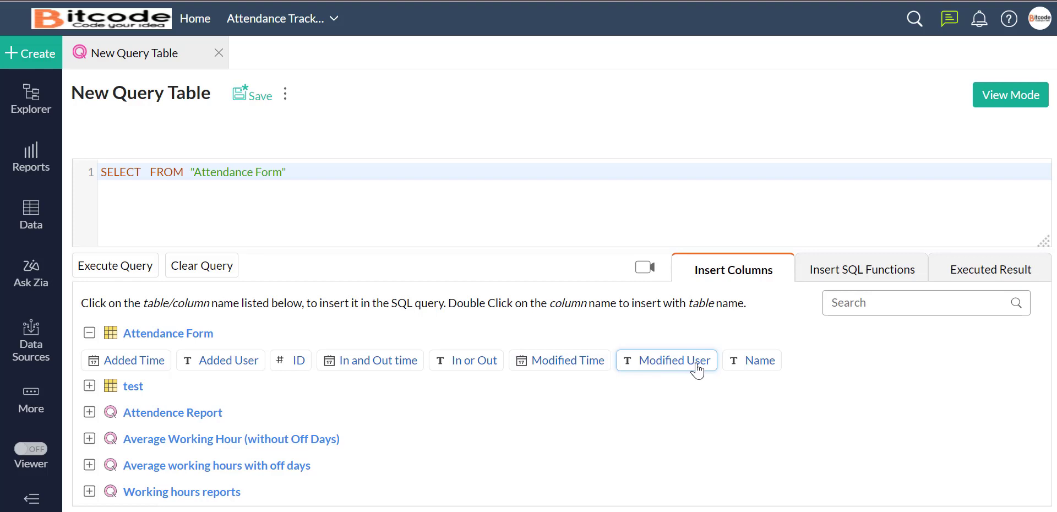
{"action": "left_click", "coordinate": [487, 364]}
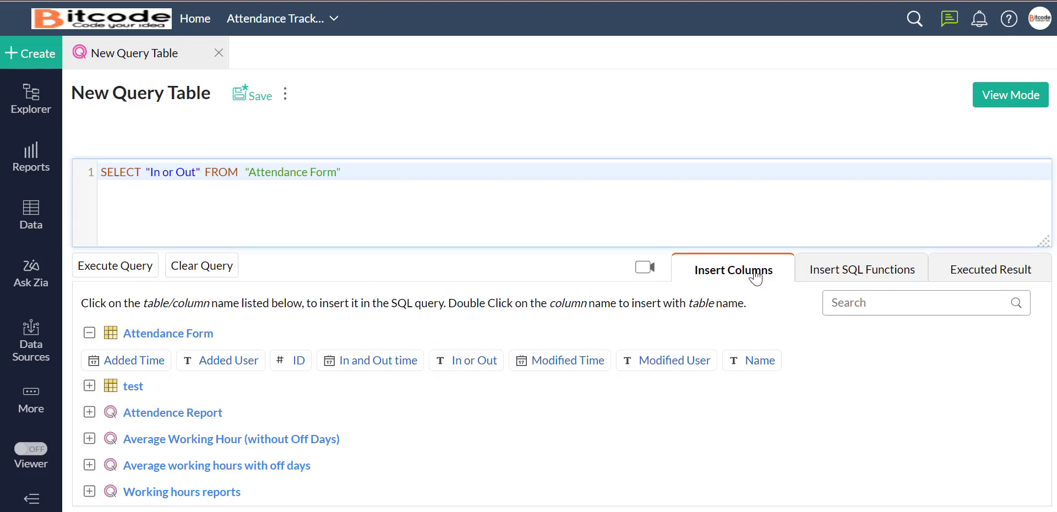
{"action": "left_click", "coordinate": [126, 269]}
{"action": "scroll", "coordinate": [242, 375], "scroll_direction": "down", "scroll_amount": 2}
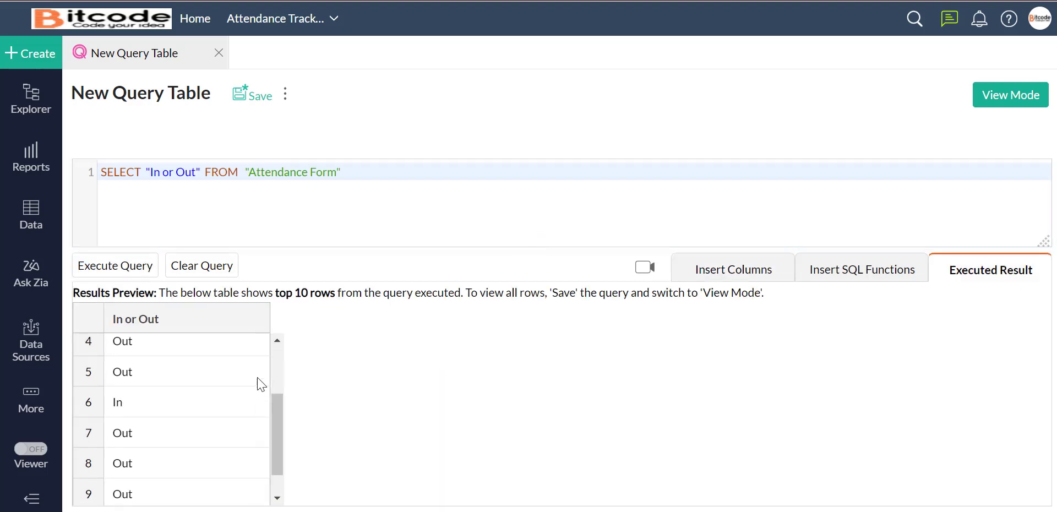
{"action": "scroll", "coordinate": [260, 383], "scroll_direction": "down", "scroll_amount": 1}
{"action": "scroll", "coordinate": [325, 382], "scroll_direction": "up", "scroll_amount": 3}
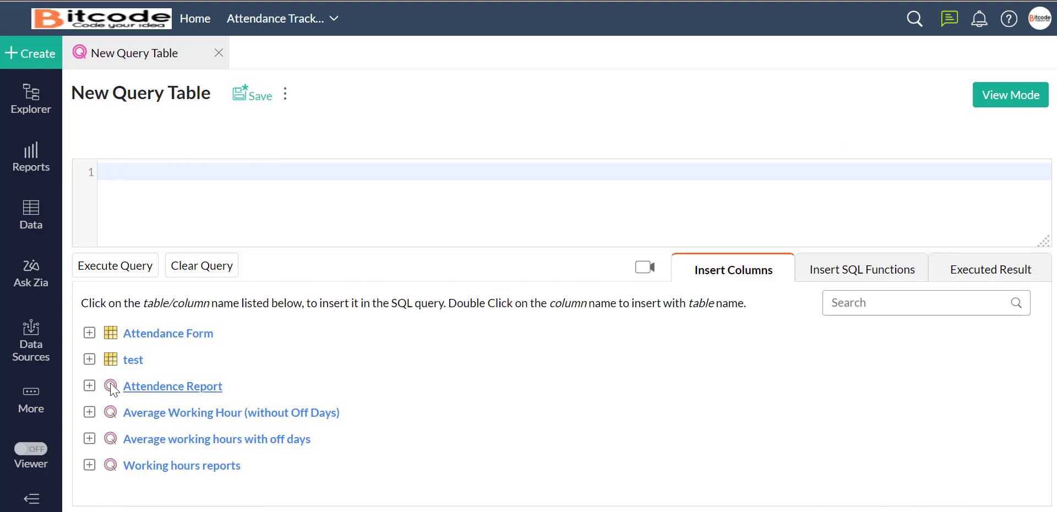
Write the query SELECT "Day" FROM "Attendence Report" using the Attendence Report's listed columns
{"action": "left_click", "coordinate": [89, 386]}
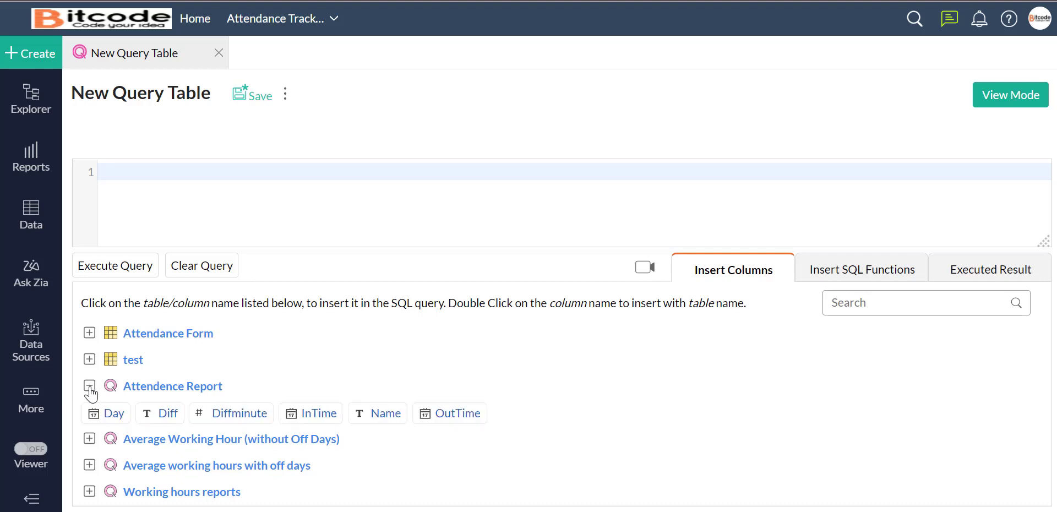
{"action": "left_click", "coordinate": [271, 172]}
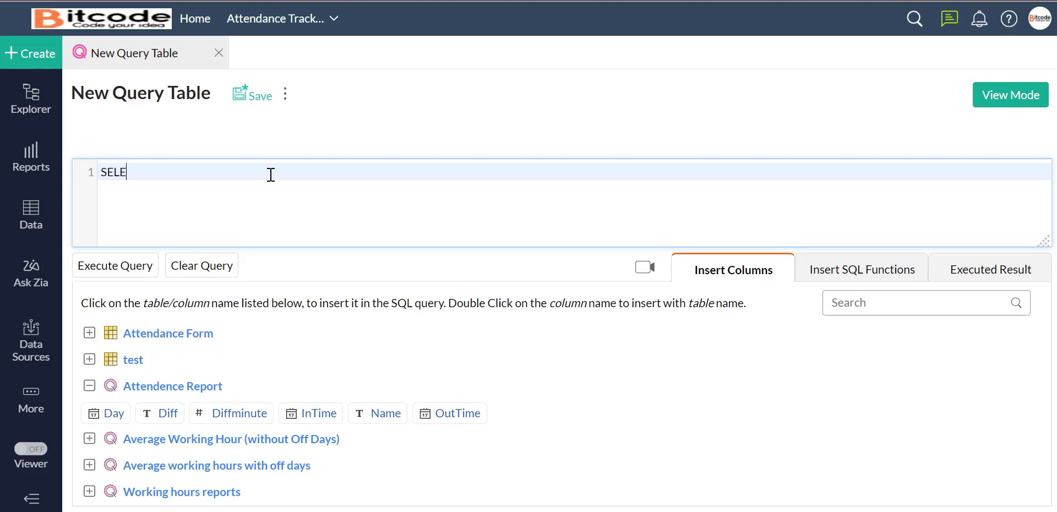
{"action": "type", "text": "SELECT"}
{"action": "left_click", "coordinate": [108, 414]}
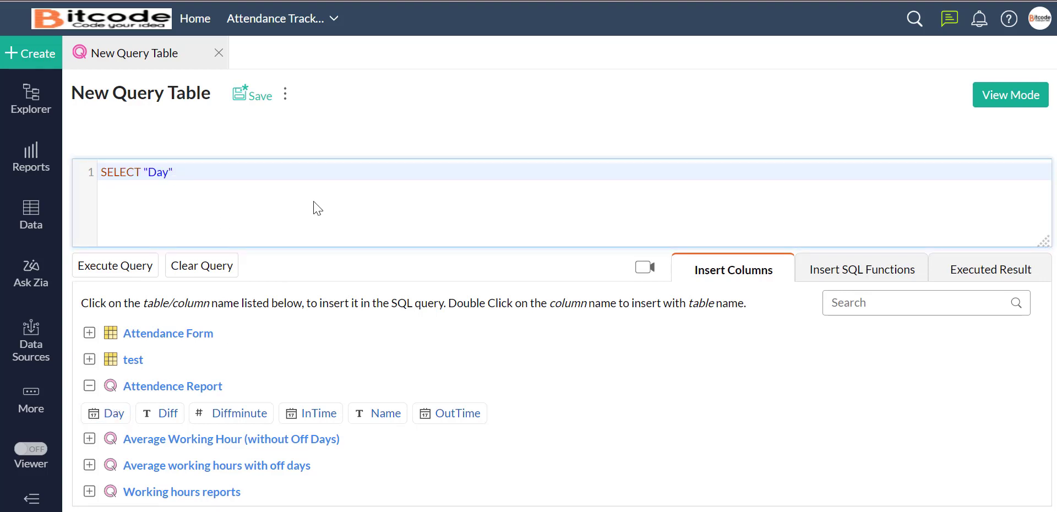
{"action": "type", "text": "FROM"}
{"action": "left_click", "coordinate": [165, 390]}
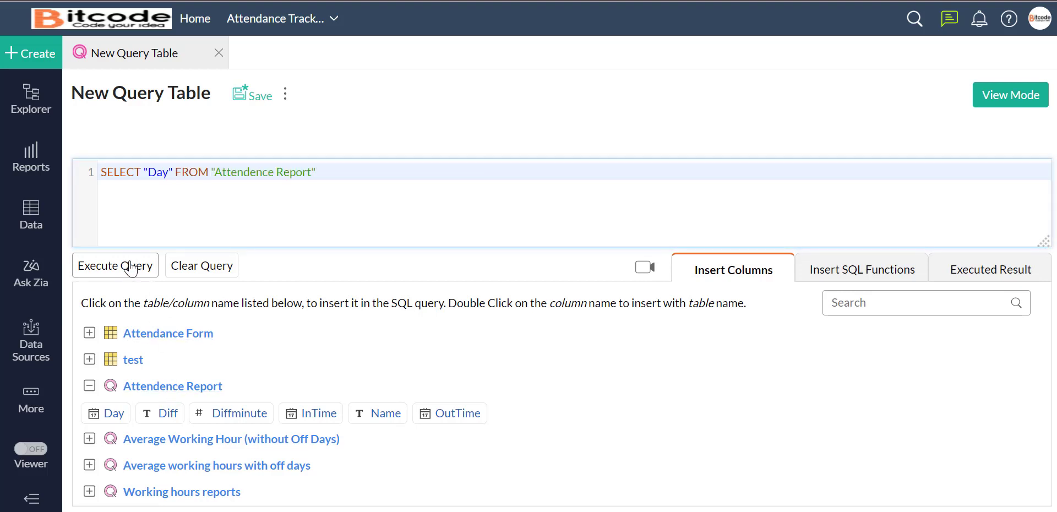
Execute the "Day" query and look through its results preview
{"action": "left_click", "coordinate": [131, 269]}
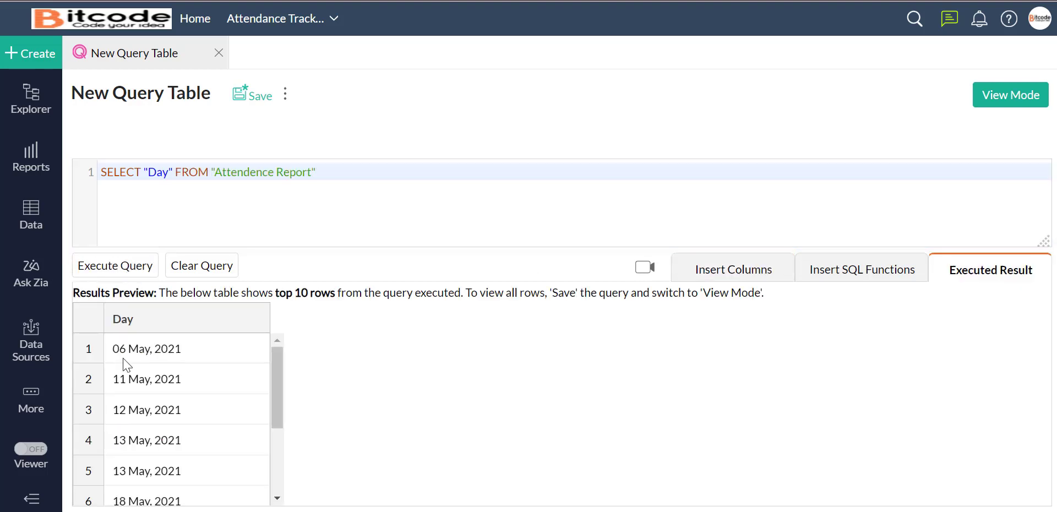
{"action": "scroll", "coordinate": [123, 361], "scroll_direction": "down", "scroll_amount": 3}
{"action": "scroll", "coordinate": [118, 366], "scroll_direction": "up", "scroll_amount": 2}
{"action": "scroll", "coordinate": [127, 369], "scroll_direction": "up", "scroll_amount": 1}
Replace the "Day" column with "Diff" in the Attendence Report query
{"action": "left_click", "coordinate": [762, 270]}
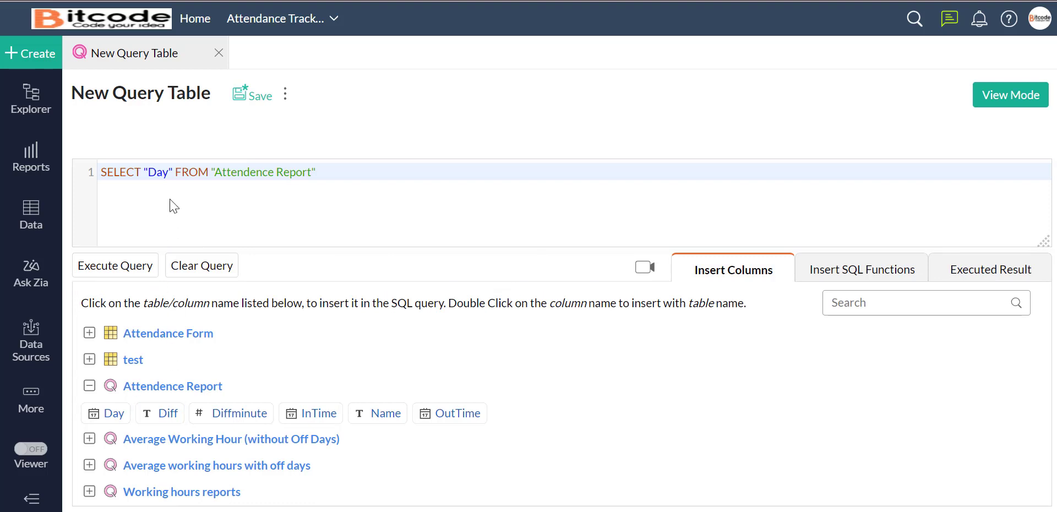
{"action": "left_click", "coordinate": [177, 176]}
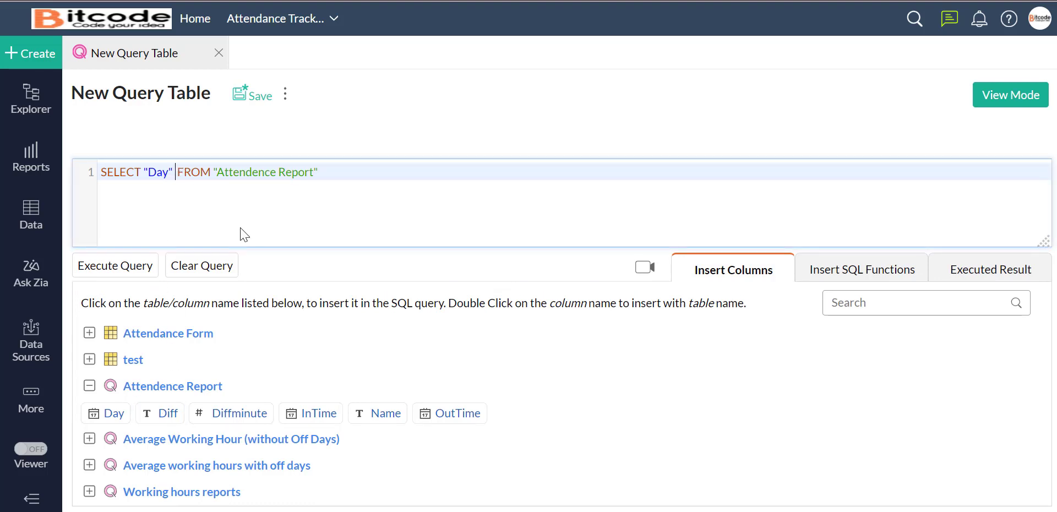
{"action": "key", "text": "BackSpace"}
{"action": "key", "text": "BackSpace"}
{"action": "key", "text": "BackSpace"}
{"action": "key", "text": "BackSpace"}
{"action": "key", "text": "BackSpace"}
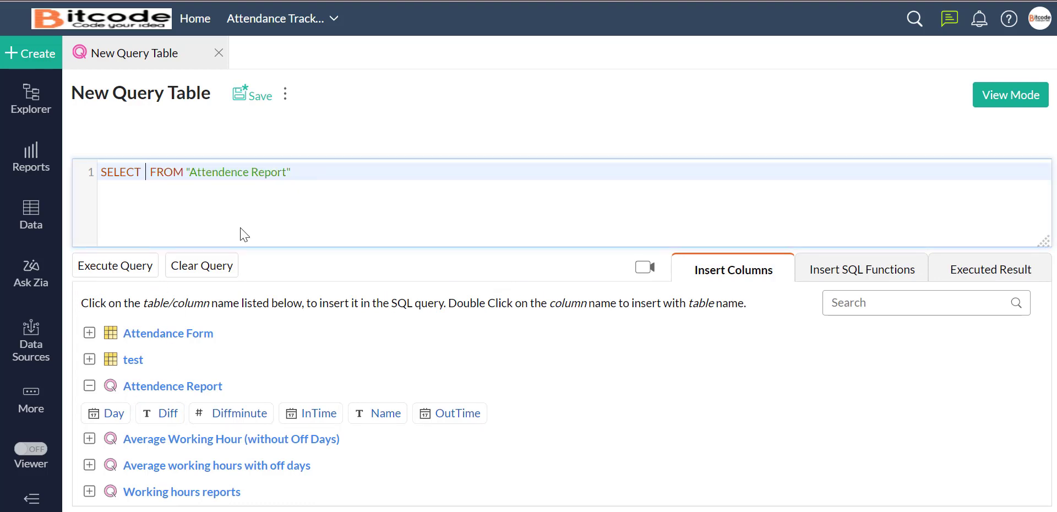
{"action": "left_click", "coordinate": [160, 416]}
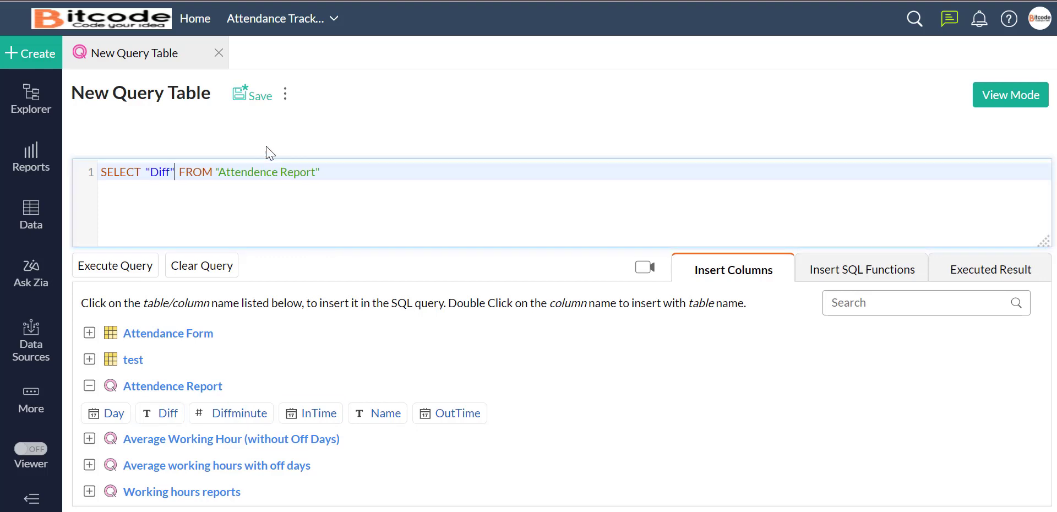
Execute the "Diff" query and look through its results preview
{"action": "left_click", "coordinate": [117, 270]}
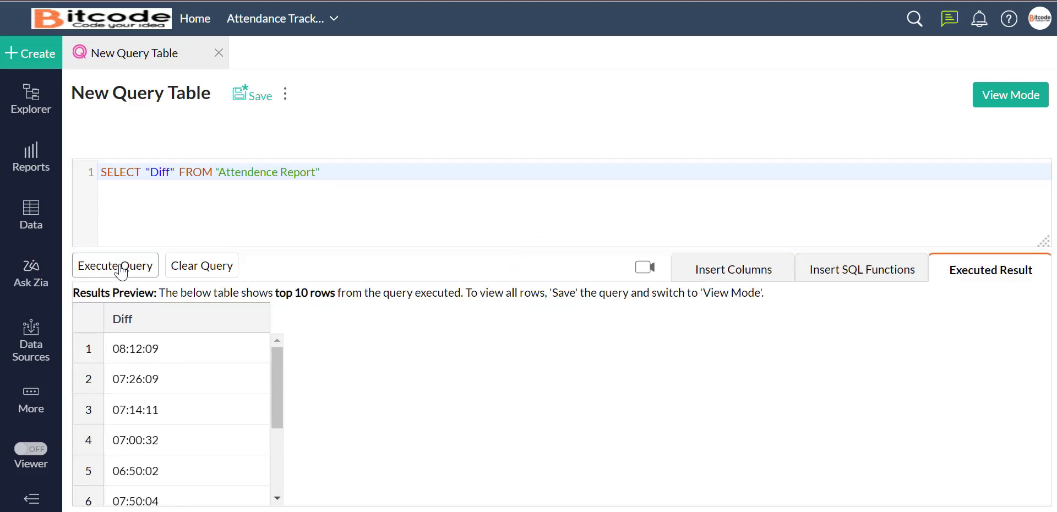
{"action": "scroll", "coordinate": [175, 364], "scroll_direction": "down", "scroll_amount": 1}
{"action": "scroll", "coordinate": [174, 363], "scroll_direction": "down", "scroll_amount": 3}
{"action": "scroll", "coordinate": [175, 365], "scroll_direction": "up", "scroll_amount": 4}
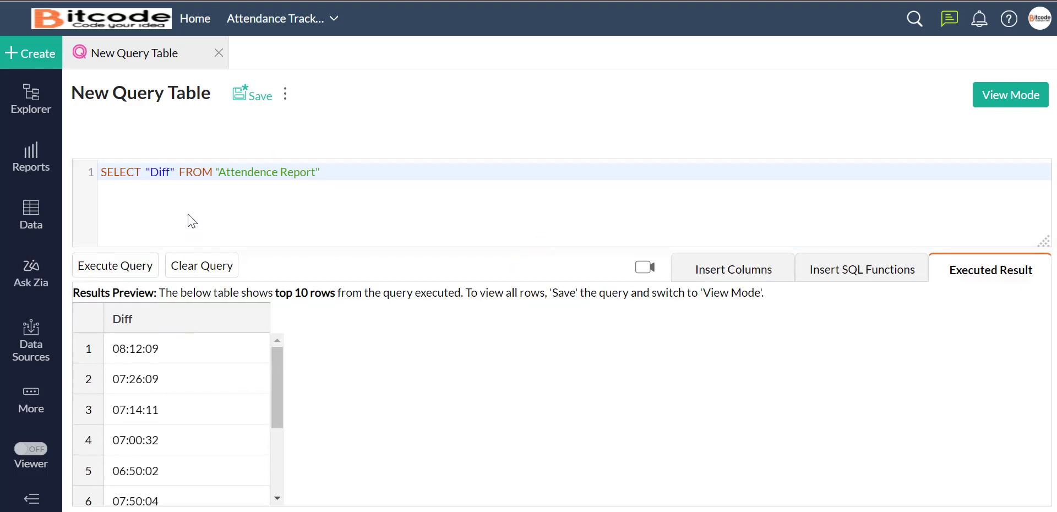
Replace the "Diff" column with "Diffminute" in the Attendence Report query
{"action": "left_click", "coordinate": [178, 170]}
{"action": "key", "text": "BackSpace"}
{"action": "key", "text": "BackSpace"}
{"action": "key", "text": "BackSpace"}
{"action": "key", "text": "BackSpace"}
{"action": "key", "text": "BackSpace"}
{"action": "key", "text": "BackSpace"}
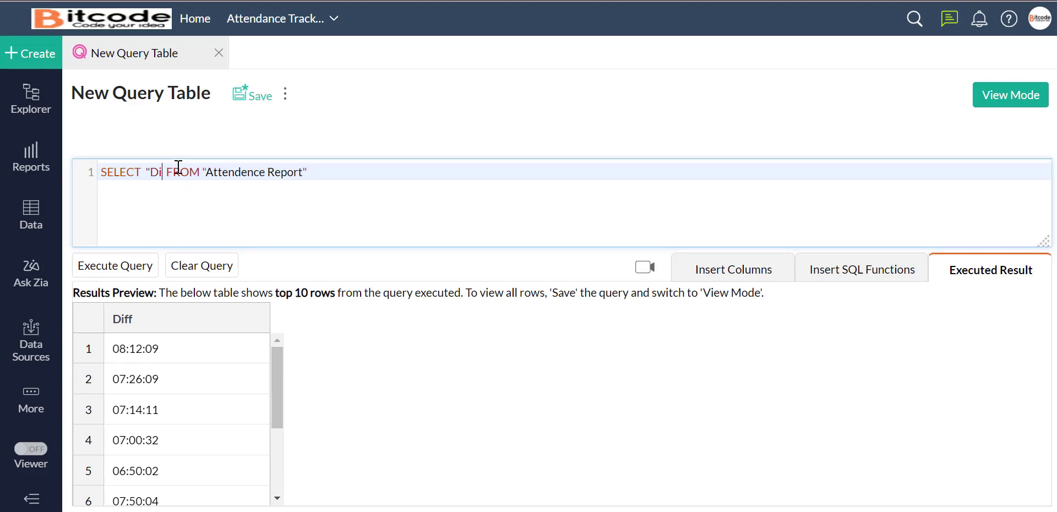
{"action": "left_click", "coordinate": [821, 270]}
{"action": "left_click", "coordinate": [736, 274]}
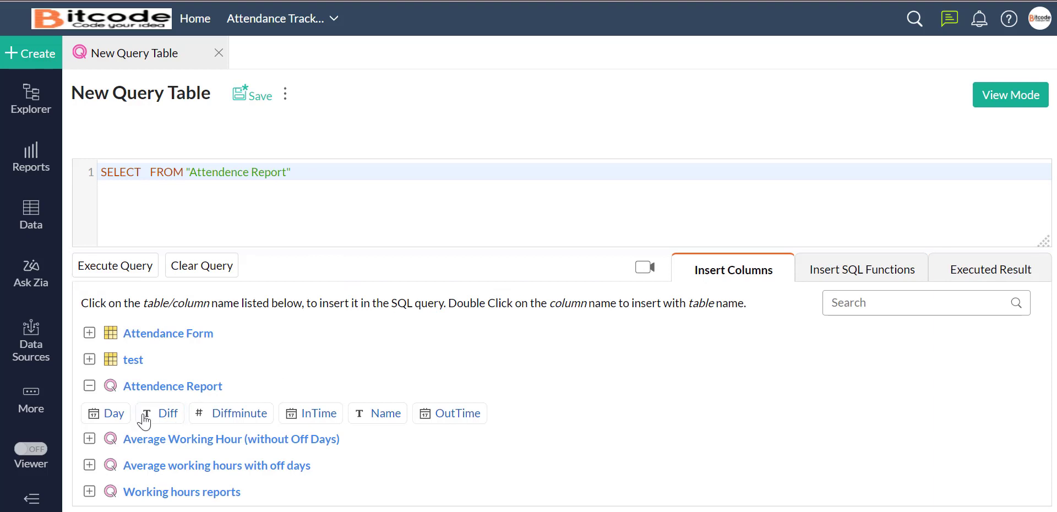
{"action": "left_click", "coordinate": [220, 415]}
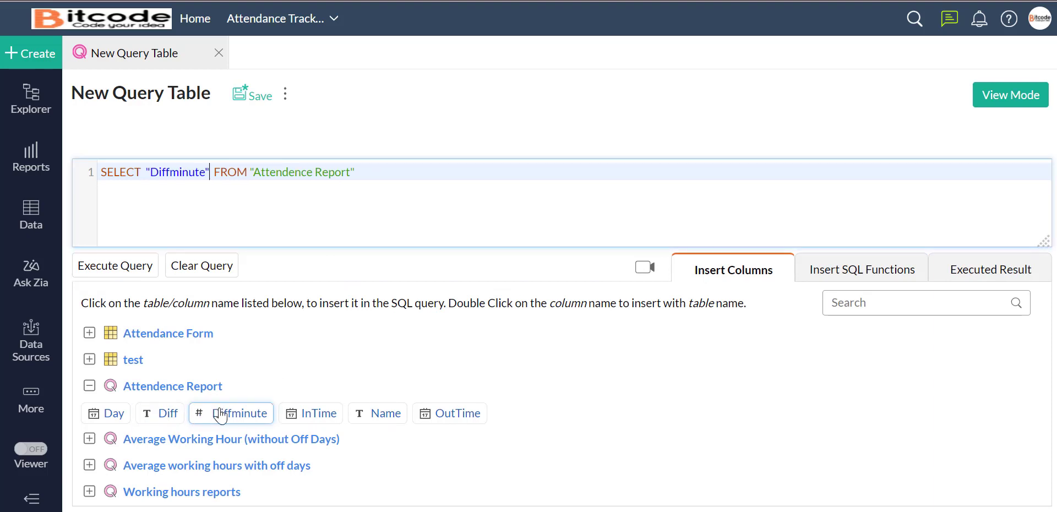
Execute the "Diffminute" query and look through its results preview
{"action": "left_click", "coordinate": [138, 266]}
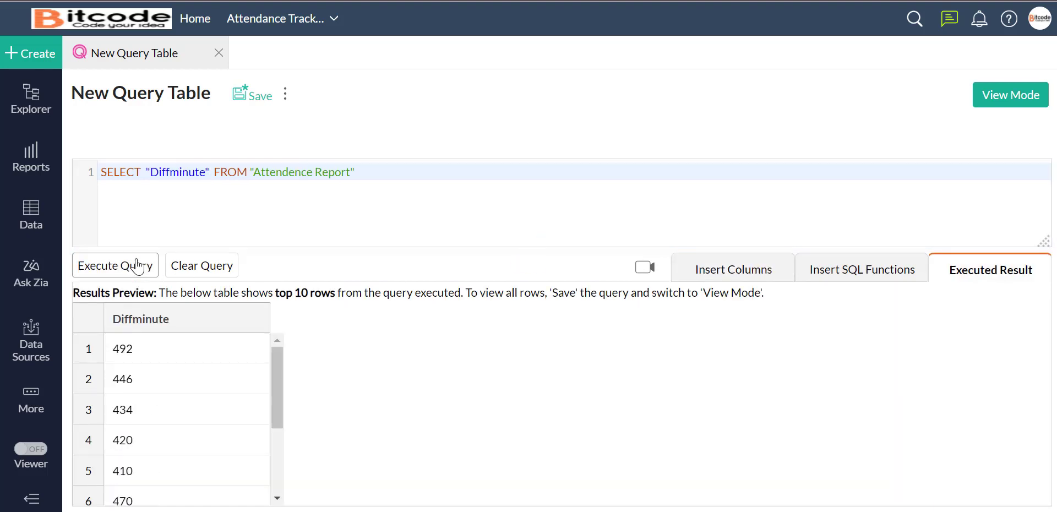
{"action": "scroll", "coordinate": [168, 402], "scroll_direction": "down", "scroll_amount": 3}
{"action": "scroll", "coordinate": [168, 402], "scroll_direction": "up", "scroll_amount": 3}
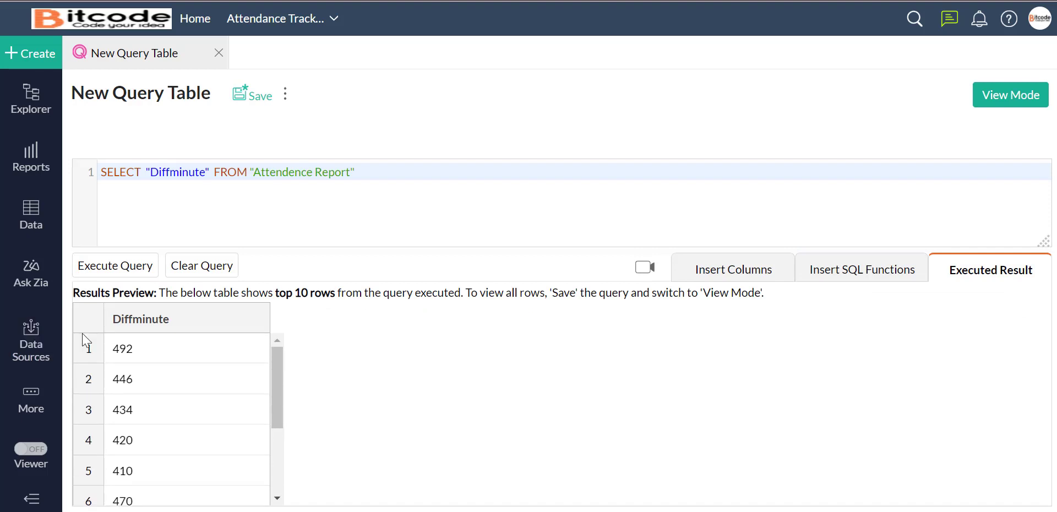
{"action": "key", "text": "super+c"}
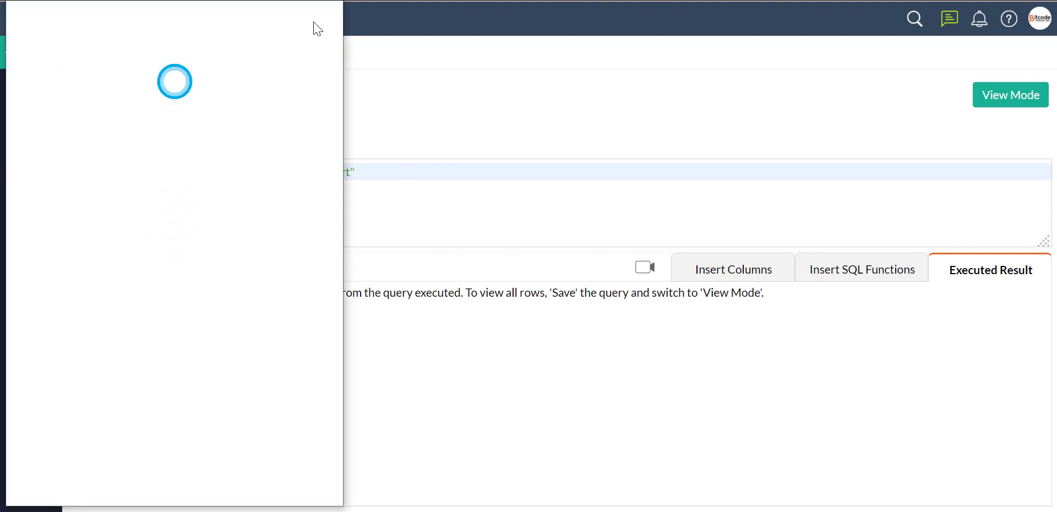
{"action": "left_click", "coordinate": [517, 369]}
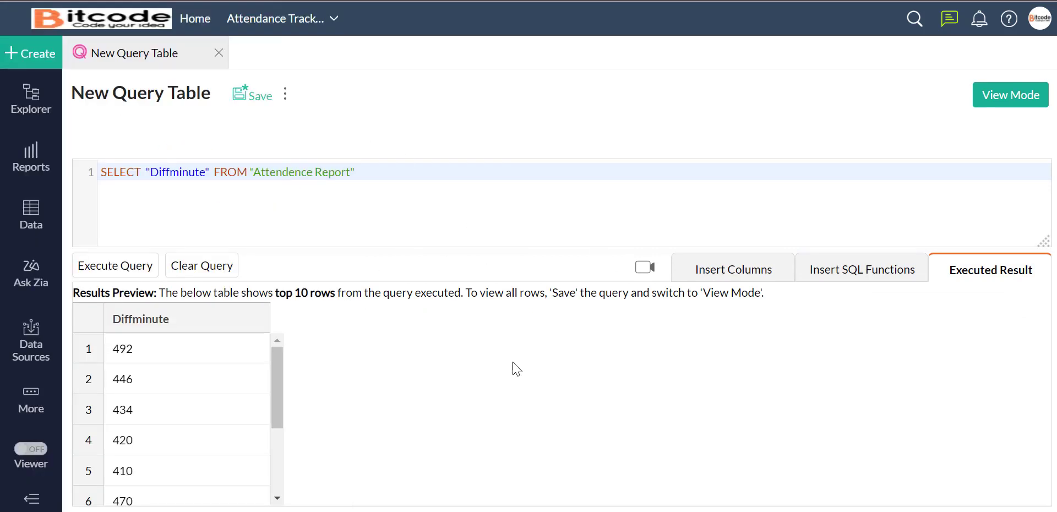
Delete the "Diffminute" column from the query, keeping SELECT and FROM "Attendence Report"
{"action": "left_click", "coordinate": [831, 278]}
{"action": "left_click", "coordinate": [740, 277]}
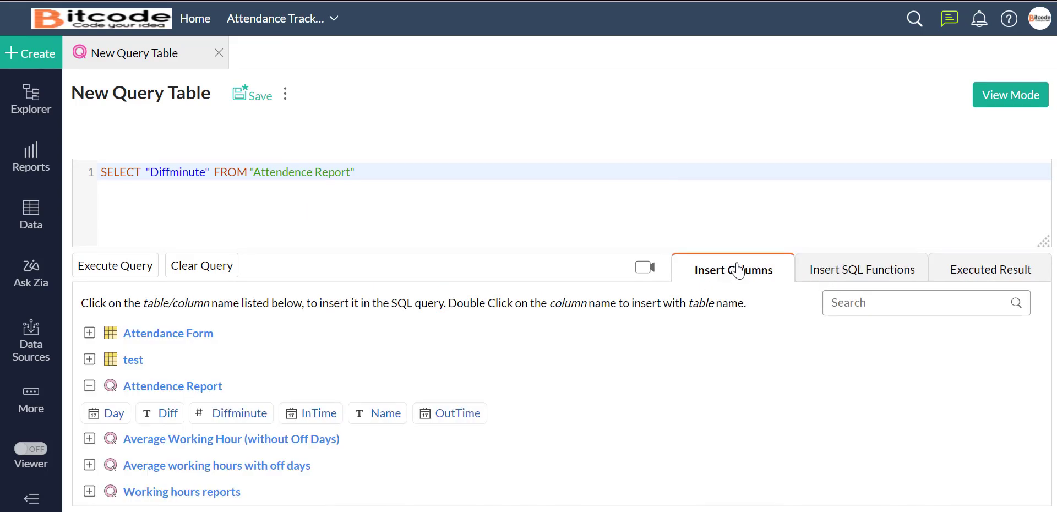
{"action": "left_click", "coordinate": [210, 173]}
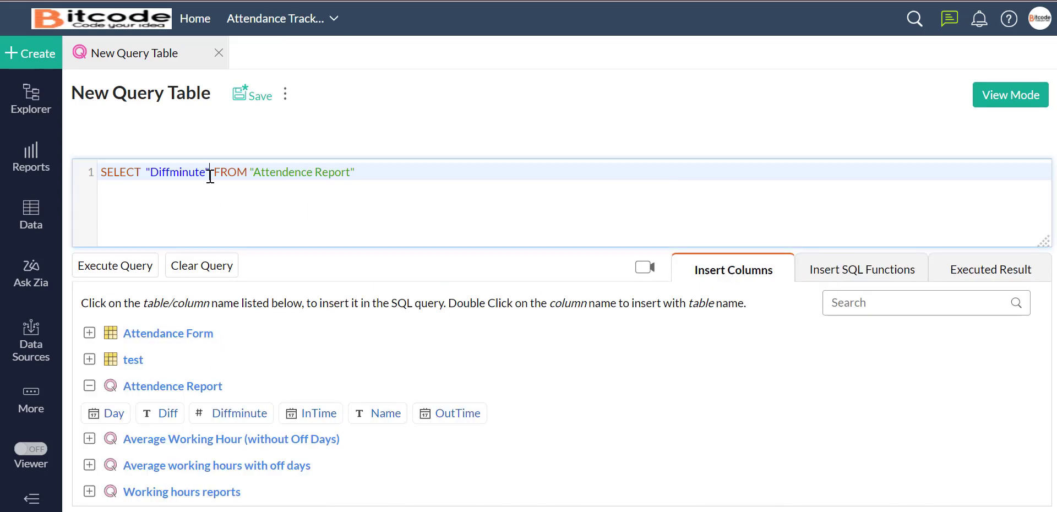
{"action": "key", "text": "BackSpace"}
{"action": "key", "text": "BackSpace"}
{"action": "key", "text": "BackSpace"}
{"action": "key", "text": "BackSpace"}
{"action": "key", "text": "BackSpace"}
{"action": "key", "text": "BackSpace"}
{"action": "key", "text": "BackSpace"}
{"action": "key", "text": "BackSpace"}
{"action": "key", "text": "BackSpace"}
{"action": "key", "text": "BackSpace"}
{"action": "key", "text": "BackSpace"}
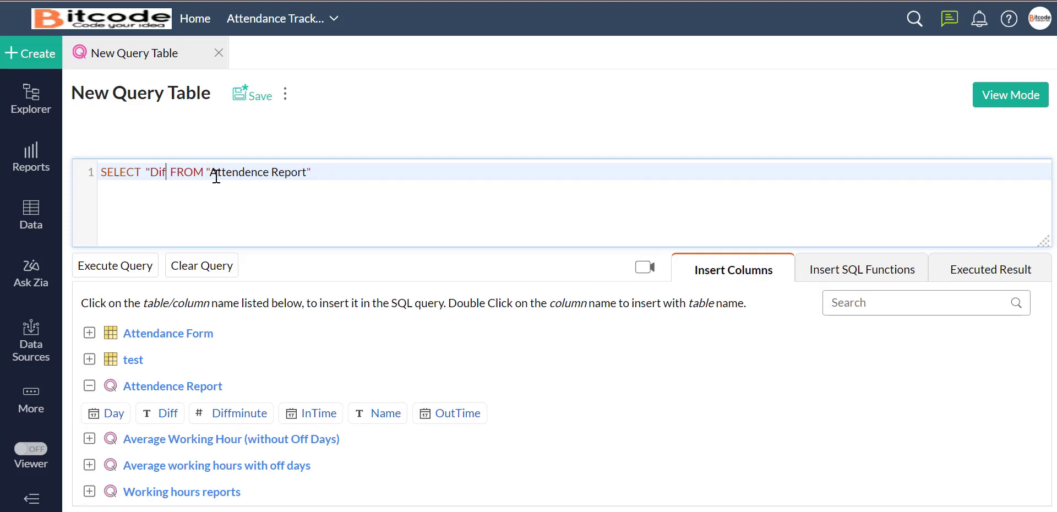
{"action": "key", "text": "BackSpace"}
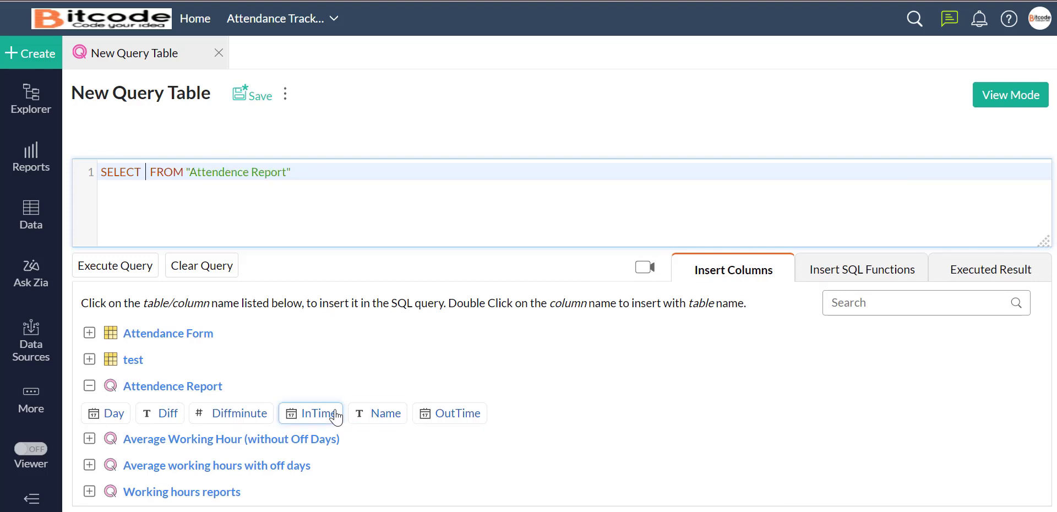
Insert the "InTime" column into the Attendence Report query, execute it, and look through the results preview
{"action": "left_click", "coordinate": [317, 413]}
{"action": "left_click", "coordinate": [146, 266]}
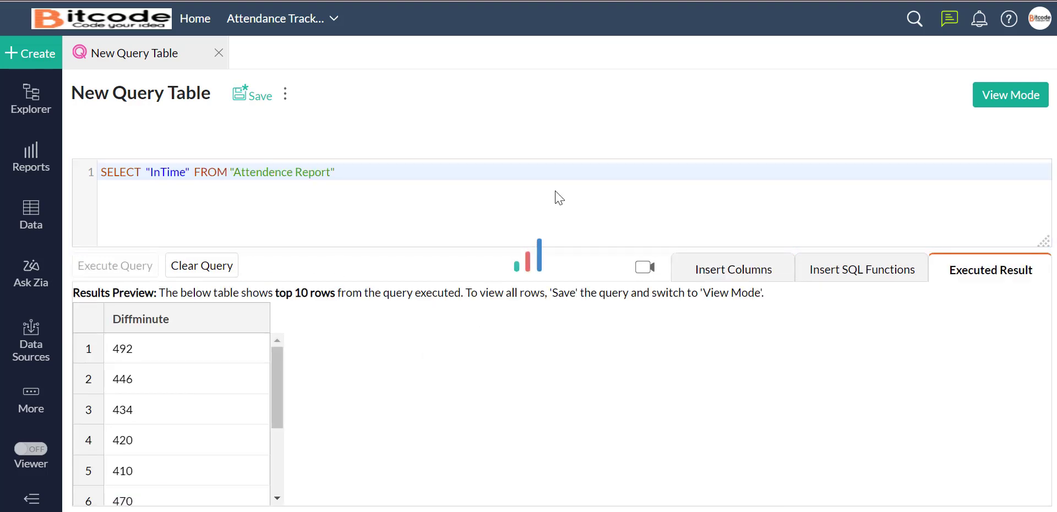
{"action": "scroll", "coordinate": [231, 377], "scroll_direction": "down", "scroll_amount": 2}
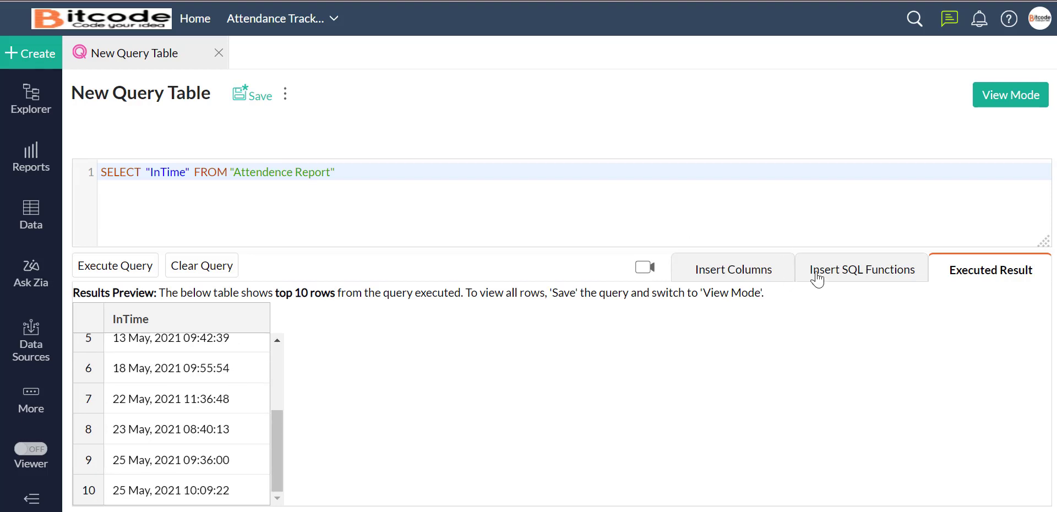
Replace the "InTime" column with "OutTime" in the Attendence Report query and execute it
{"action": "left_click", "coordinate": [764, 274]}
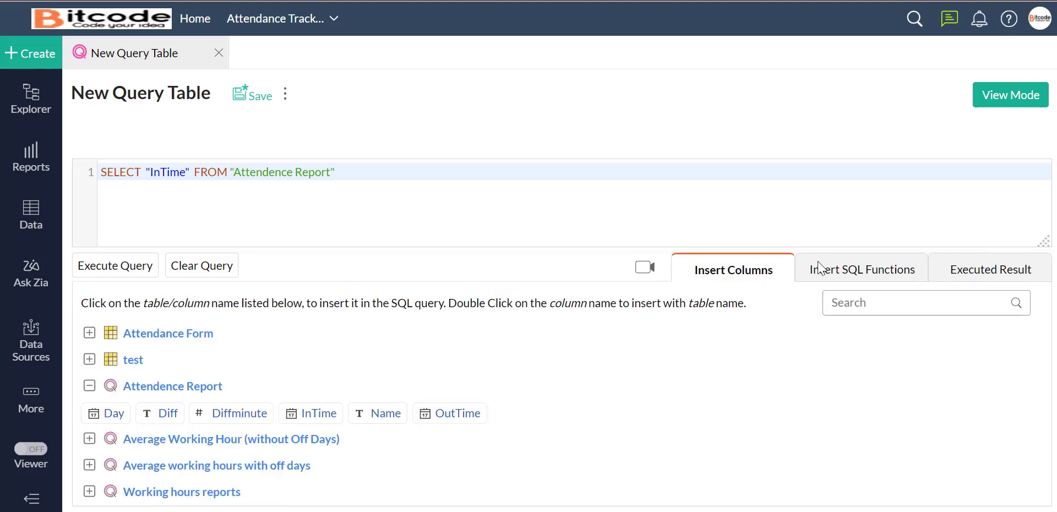
{"action": "left_click", "coordinate": [845, 265]}
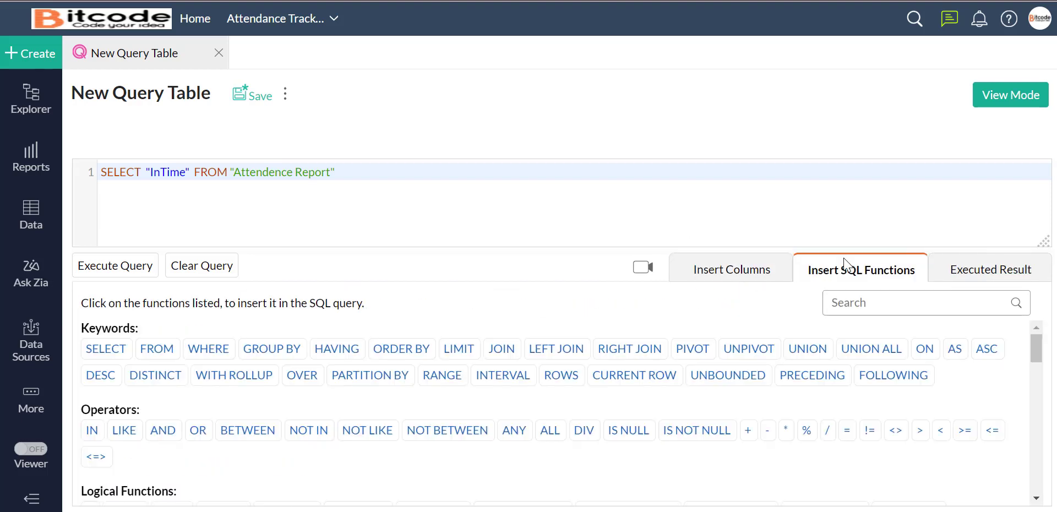
{"action": "left_click", "coordinate": [725, 264]}
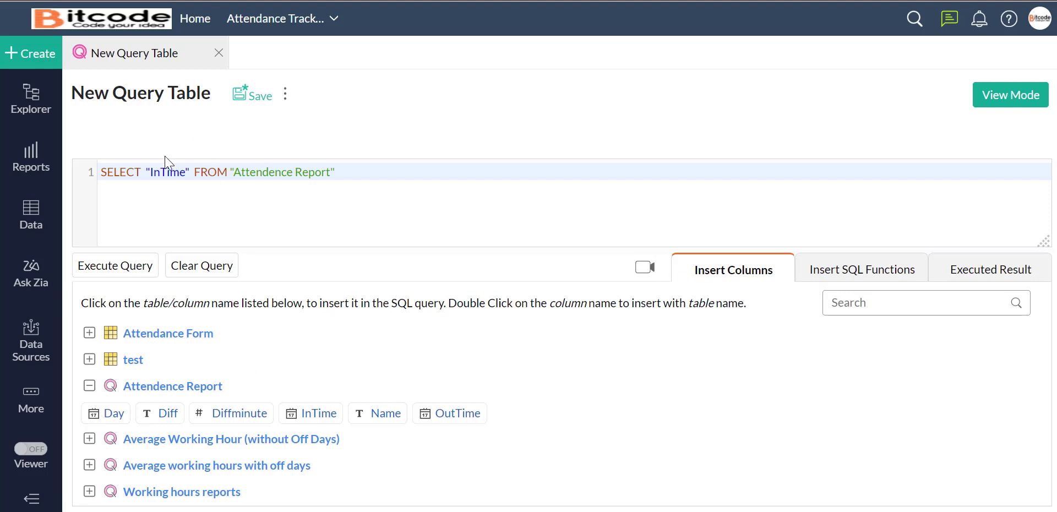
{"action": "left_click_drag", "start_coordinate": [148, 172], "coordinate": [187, 175]}
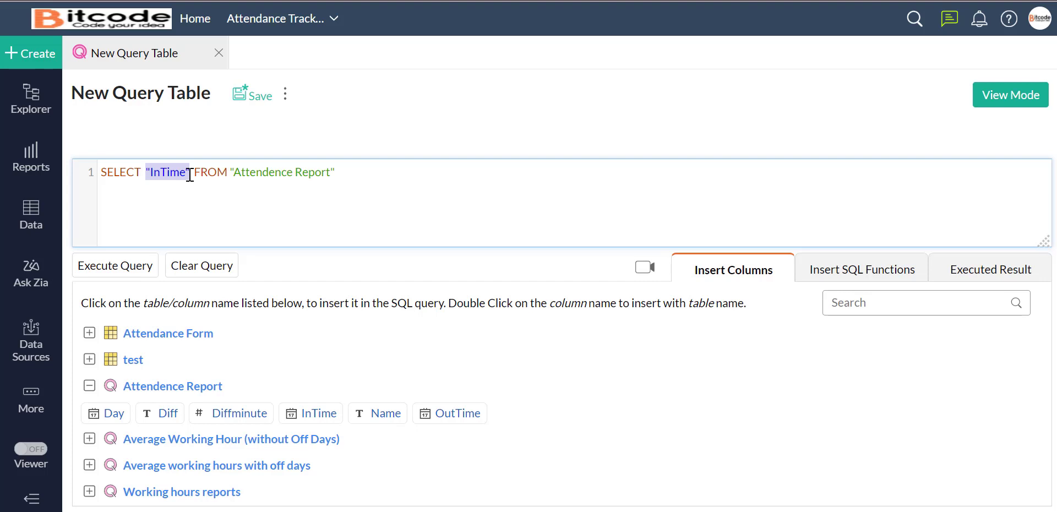
{"action": "key", "text": "BackSpace"}
{"action": "left_click", "coordinate": [438, 413]}
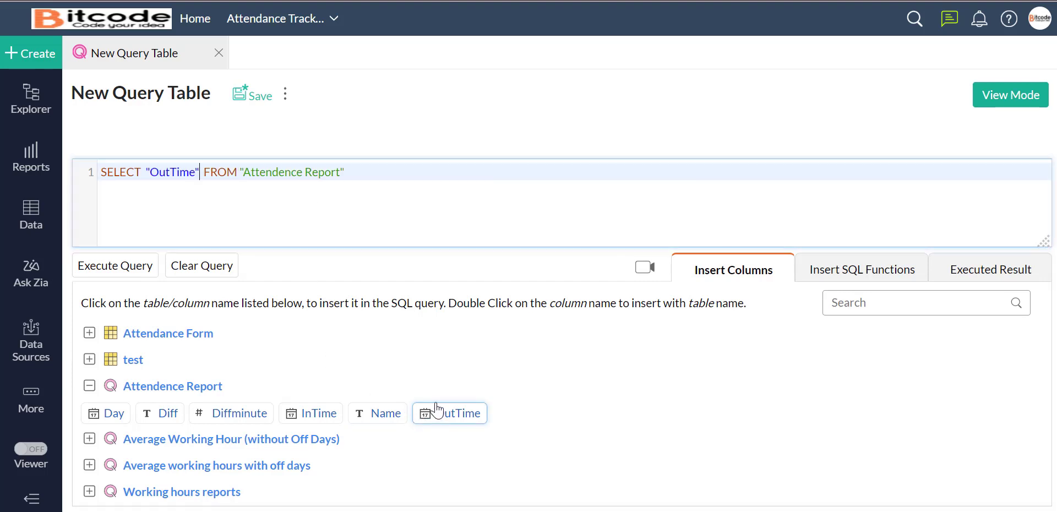
{"action": "left_click", "coordinate": [110, 264]}
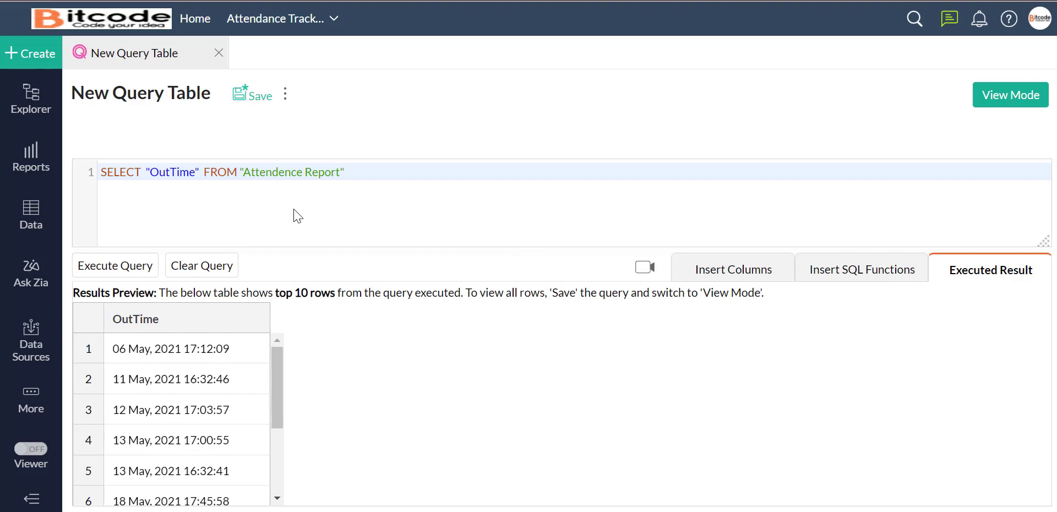
Replace the "OutTime" column in the query with "Average Working Hour" from Average Working Hour (without Off Days)
{"action": "left_click", "coordinate": [887, 281]}
{"action": "left_click", "coordinate": [715, 268]}
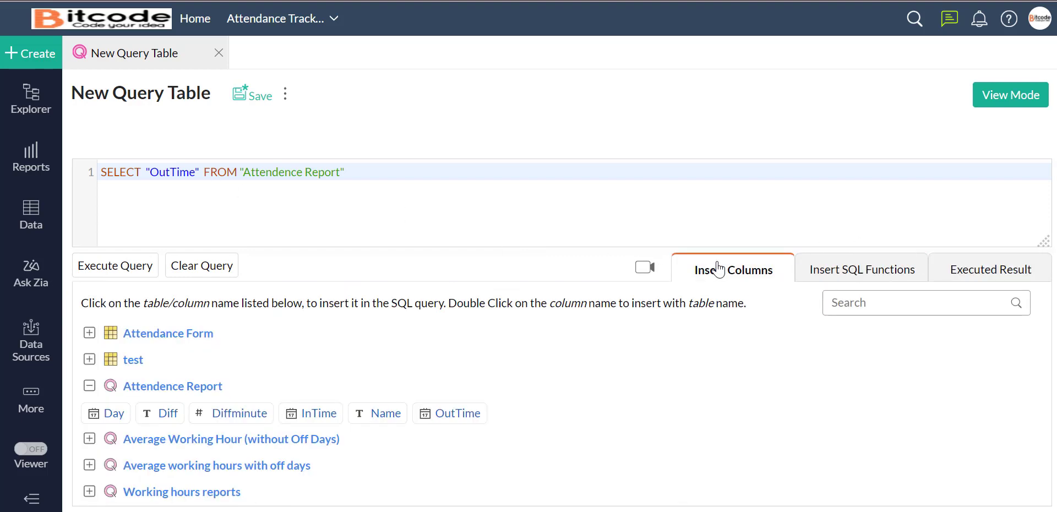
{"action": "left_click", "coordinate": [89, 439]}
{"action": "left_click", "coordinate": [89, 385]}
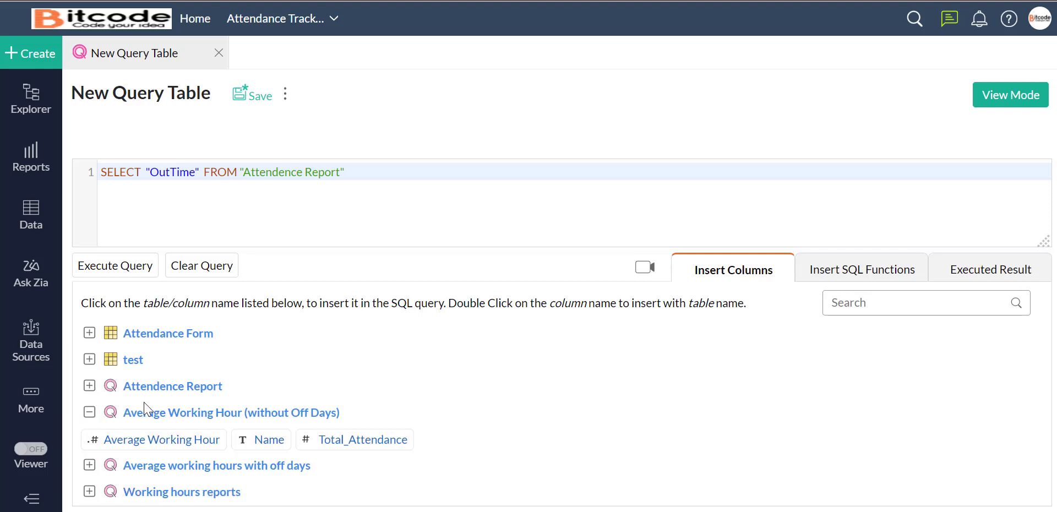
{"action": "left_click", "coordinate": [202, 173]}
{"action": "key", "text": "BackSpace"}
{"action": "key", "text": "BackSpace"}
{"action": "key", "text": "BackSpace"}
{"action": "key", "text": "BackSpace"}
{"action": "key", "text": "BackSpace"}
{"action": "key", "text": "BackSpace"}
{"action": "key", "text": "BackSpace"}
{"action": "key", "text": "BackSpace"}
{"action": "key", "text": "BackSpace"}
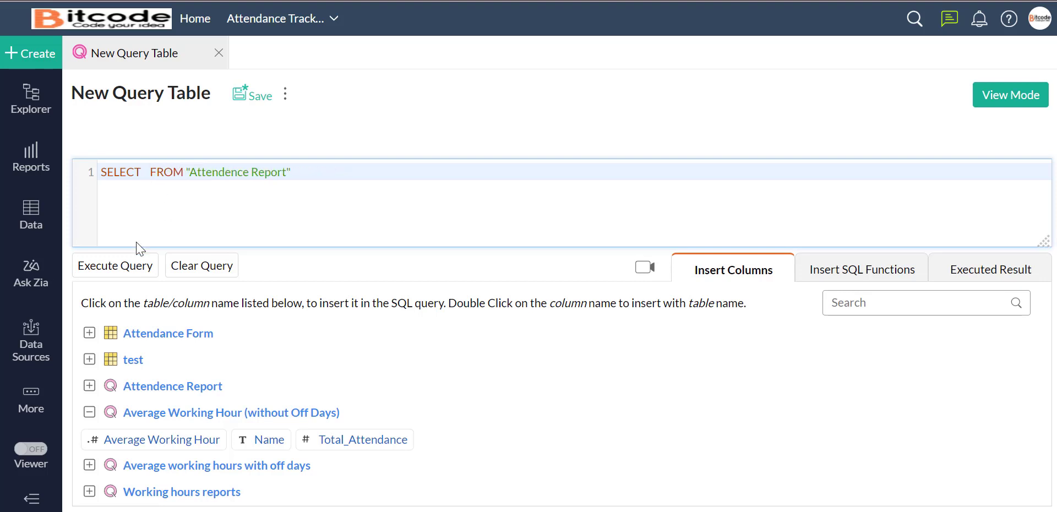
{"action": "left_click", "coordinate": [171, 441]}
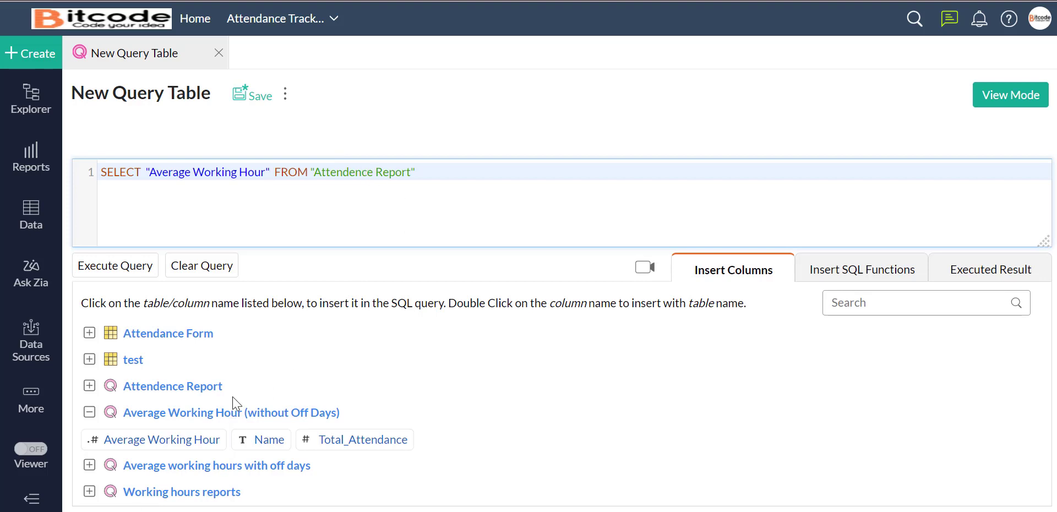
Replace the query's FROM source "Attendence Report" with "Average Working Hour (without Off Days)"
{"action": "left_click", "coordinate": [276, 412]}
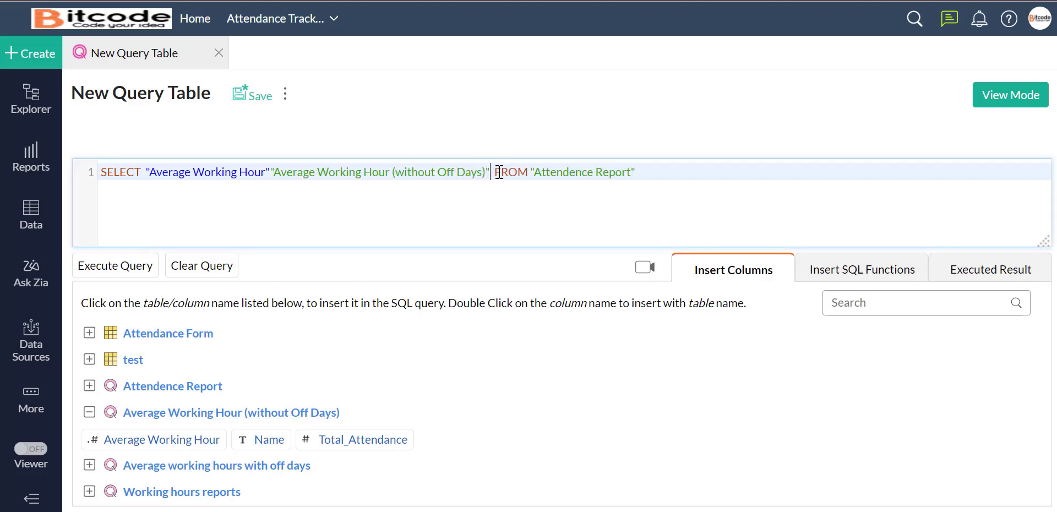
{"action": "key", "text": "ctrl+z"}
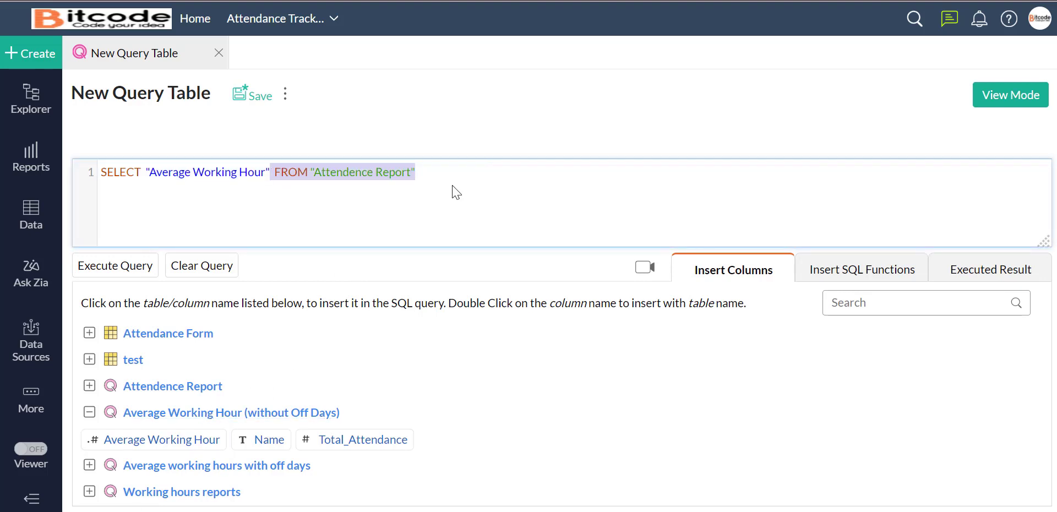
{"action": "left_click", "coordinate": [380, 182]}
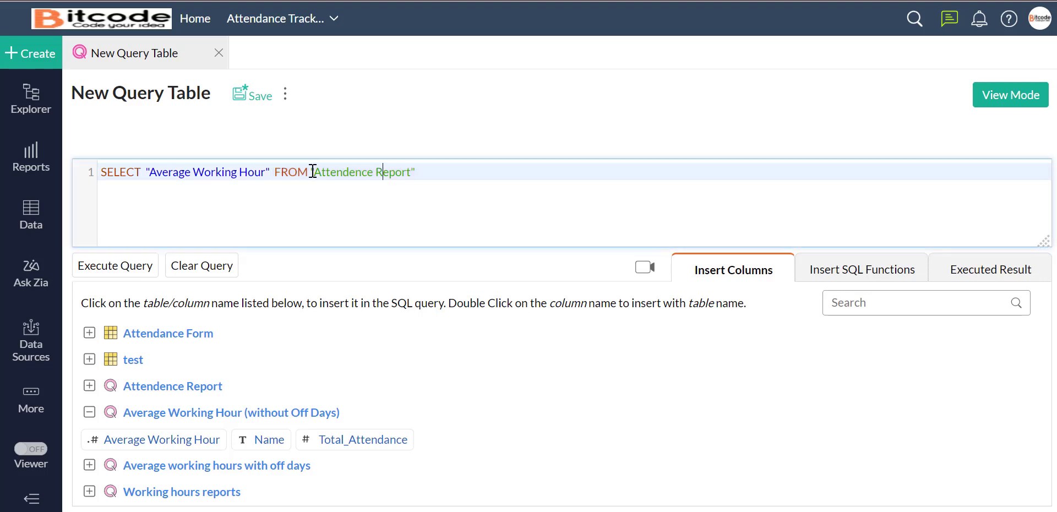
{"action": "left_click_drag", "start_coordinate": [312, 172], "coordinate": [390, 181]}
{"action": "type", "text": "\\"}
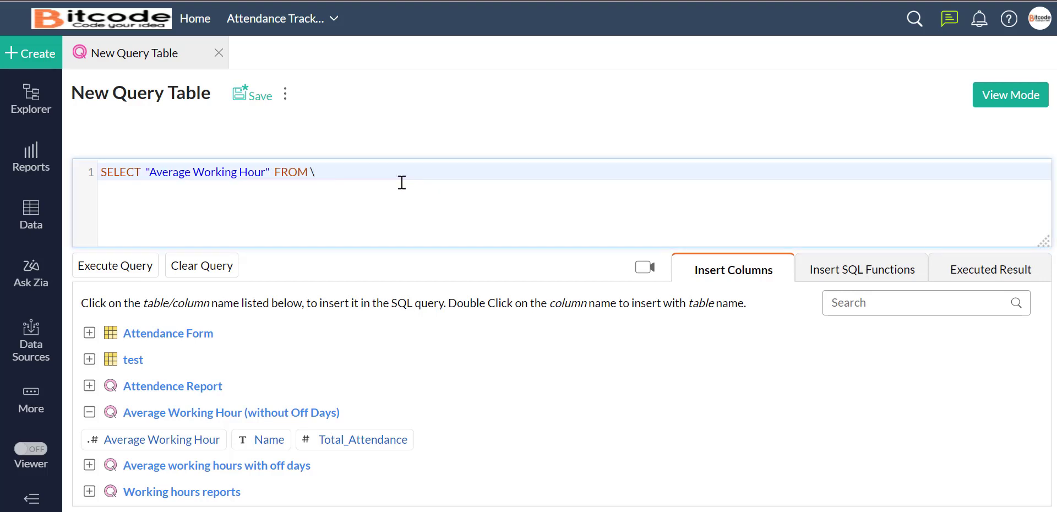
{"action": "left_click", "coordinate": [149, 414]}
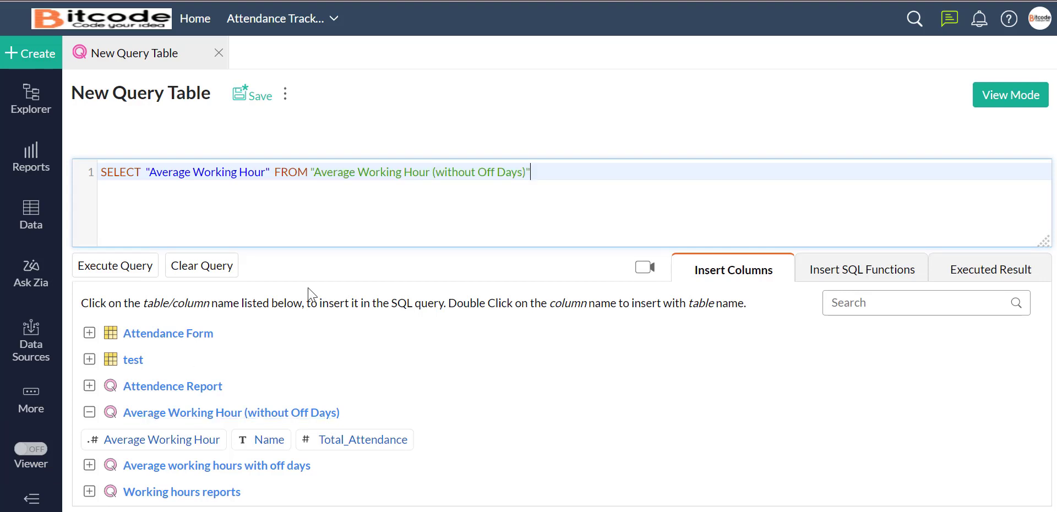
Execute the "Average Working Hour" query and look through its results preview
{"action": "left_click", "coordinate": [116, 270]}
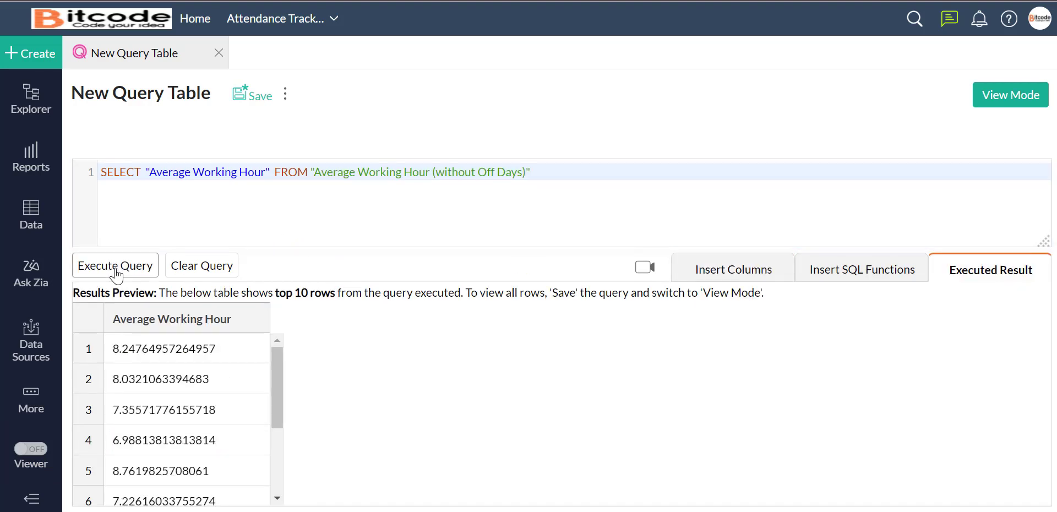
{"action": "scroll", "coordinate": [175, 366], "scroll_direction": "down", "scroll_amount": 3}
{"action": "scroll", "coordinate": [175, 366], "scroll_direction": "up", "scroll_amount": 3}
Replace "Average Working Hour" with the "Name" column of the same report, execute the query, and look through the results preview
{"action": "left_click", "coordinate": [739, 270]}
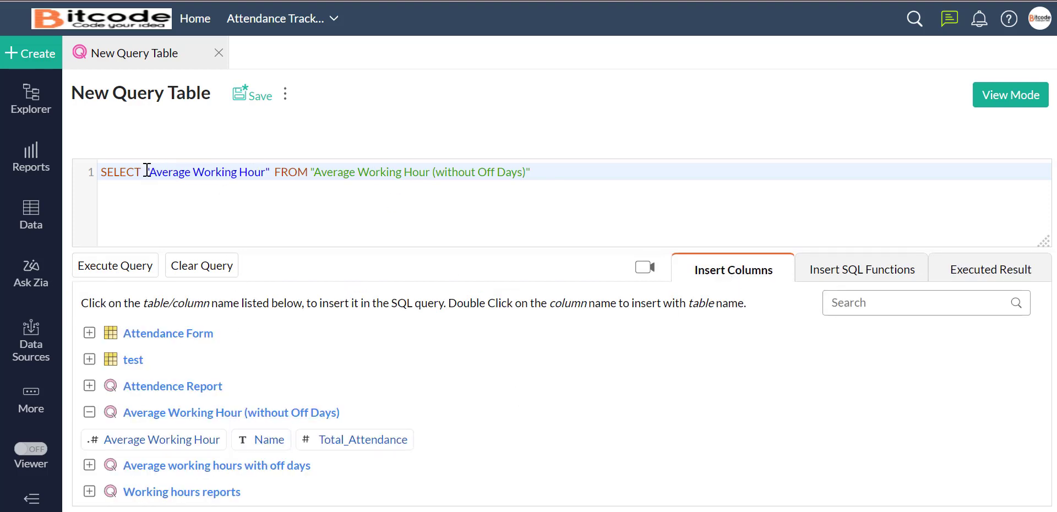
{"action": "left_click_drag", "start_coordinate": [146, 172], "coordinate": [274, 172]}
{"action": "key", "text": "BackSpace"}
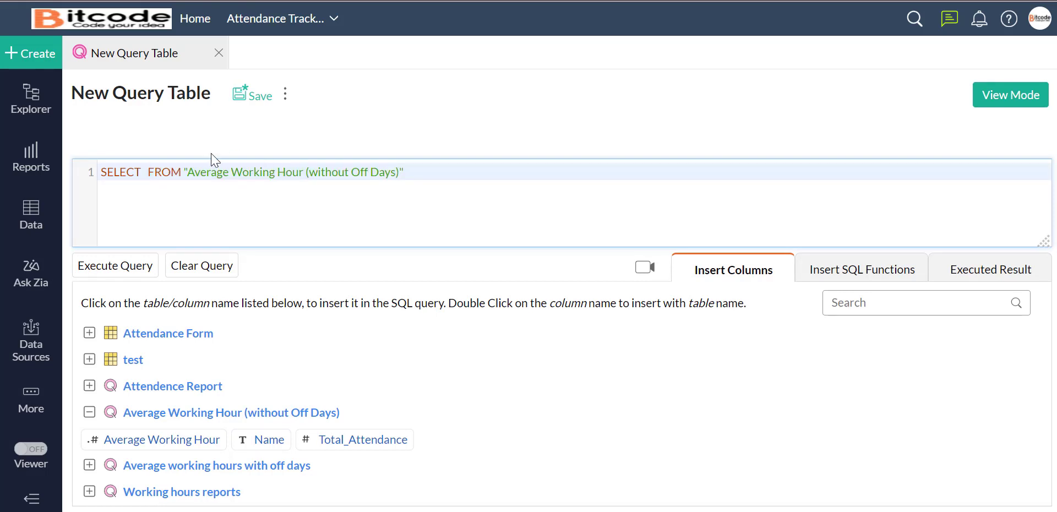
{"action": "left_click", "coordinate": [248, 439]}
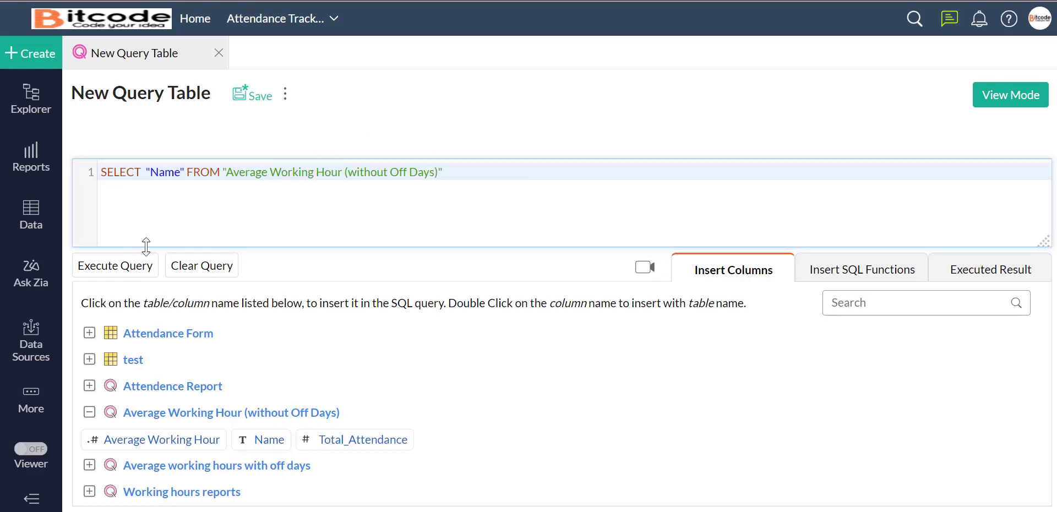
{"action": "left_click", "coordinate": [138, 269]}
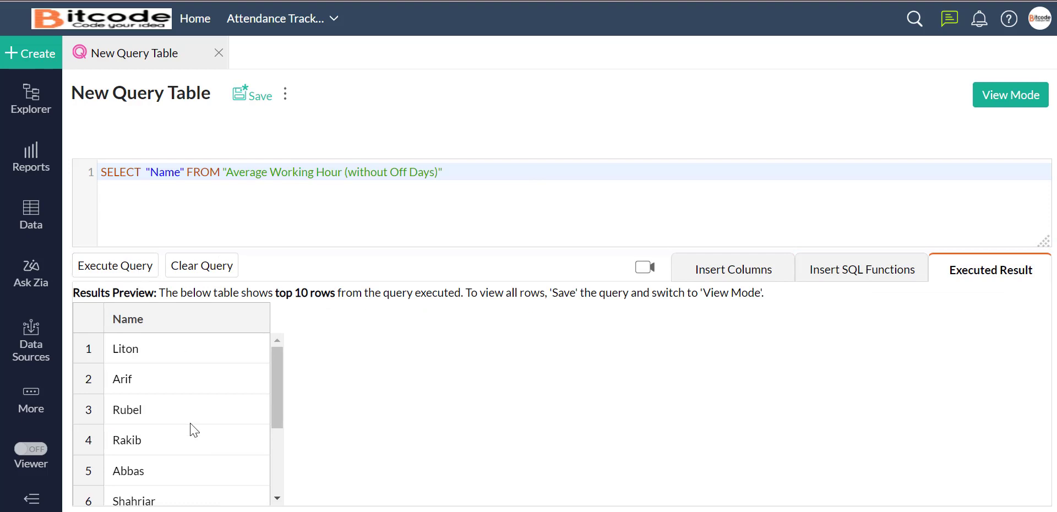
{"action": "scroll", "coordinate": [194, 427], "scroll_direction": "down", "scroll_amount": 3}
{"action": "scroll", "coordinate": [193, 430], "scroll_direction": "up", "scroll_amount": 3}
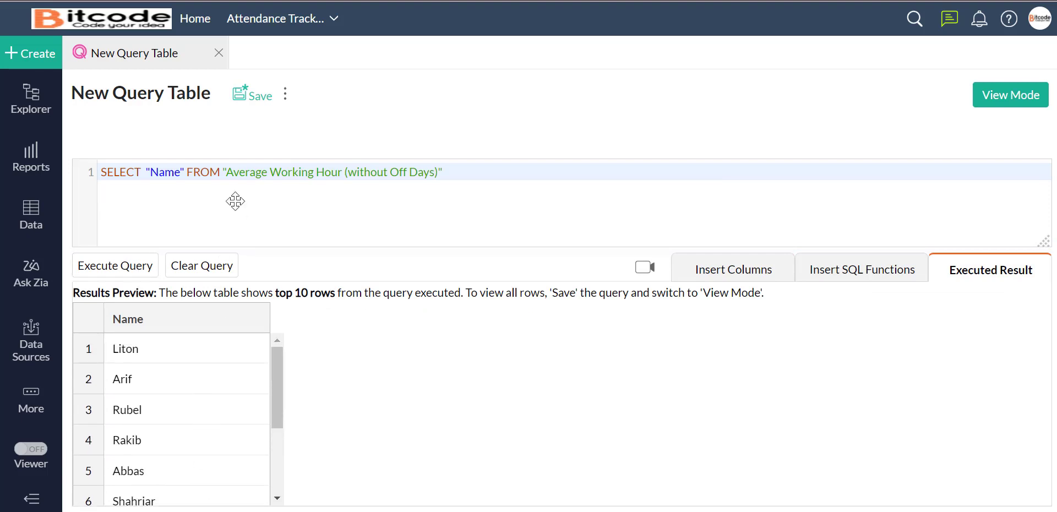
Replace "Name" with the "Total_Attendance" column, execute the query, and look through the results preview
{"action": "left_click", "coordinate": [715, 274]}
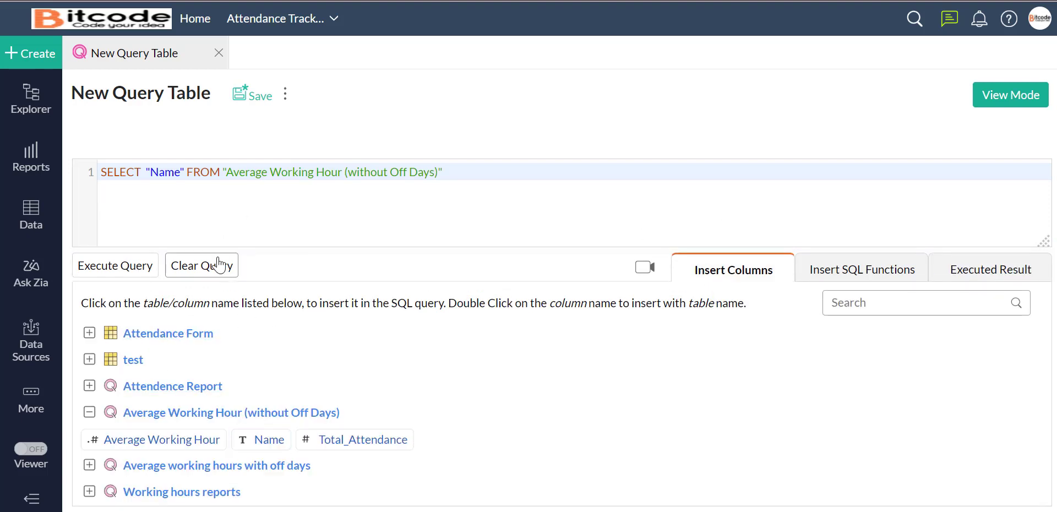
{"action": "left_click_drag", "start_coordinate": [149, 172], "coordinate": [186, 175]}
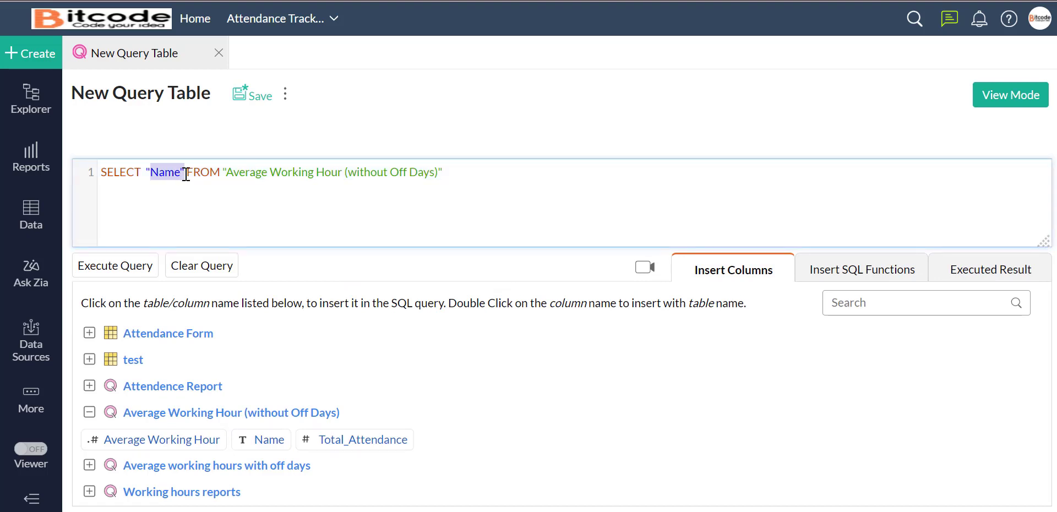
{"action": "key", "text": "BackSpace"}
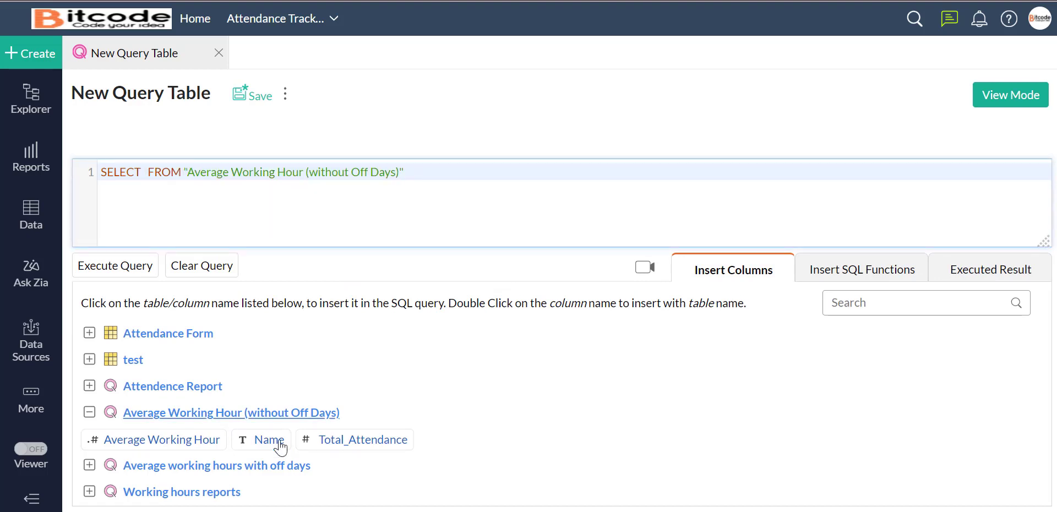
{"action": "left_click", "coordinate": [330, 441]}
{"action": "left_click", "coordinate": [107, 275]}
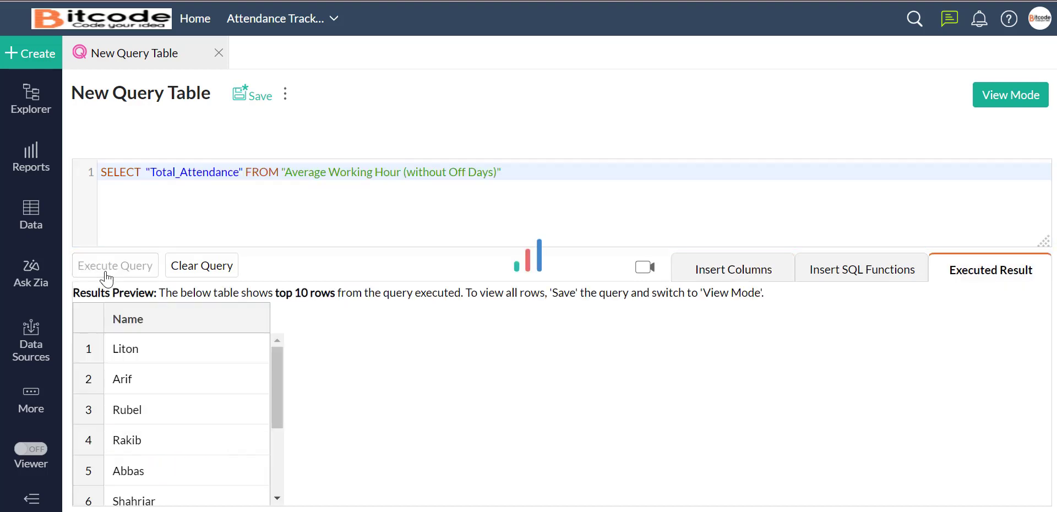
{"action": "scroll", "coordinate": [177, 468], "scroll_direction": "down", "scroll_amount": 3}
{"action": "scroll", "coordinate": [180, 462], "scroll_direction": "up", "scroll_amount": 3}
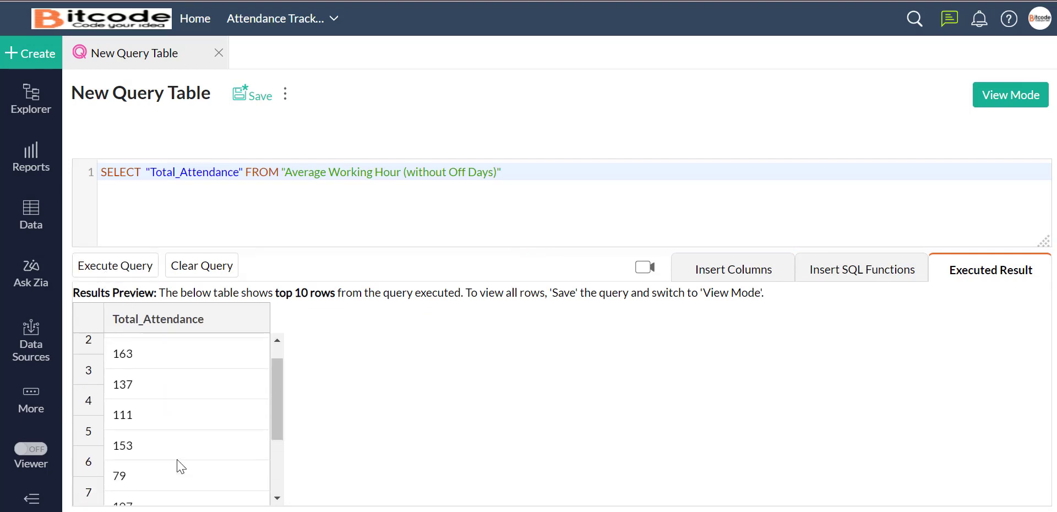
Replace the "Total_Attendance" column in the query with "Day" from Working hours reports
{"action": "left_click", "coordinate": [733, 269]}
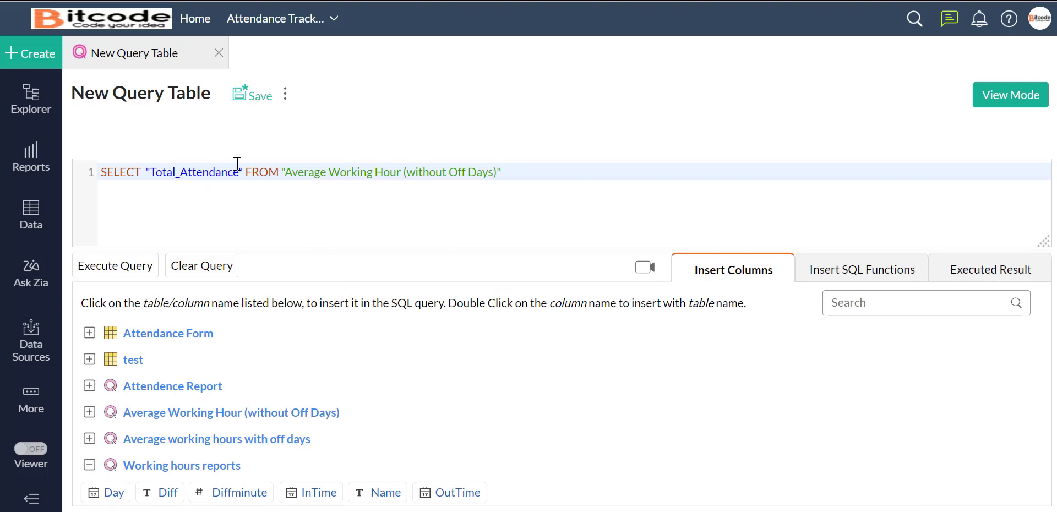
{"action": "left_click_drag", "start_coordinate": [147, 172], "coordinate": [240, 176]}
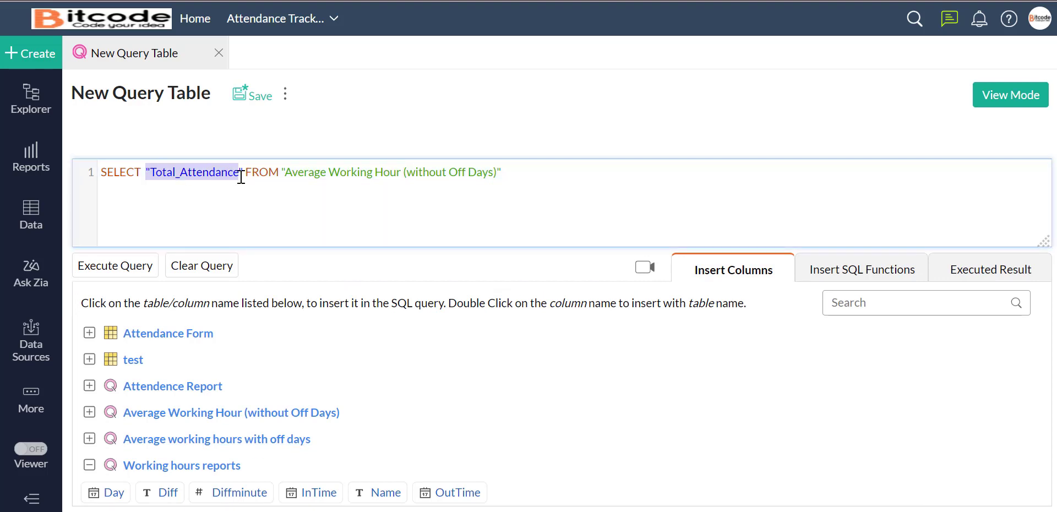
{"action": "key", "text": "BackSpace"}
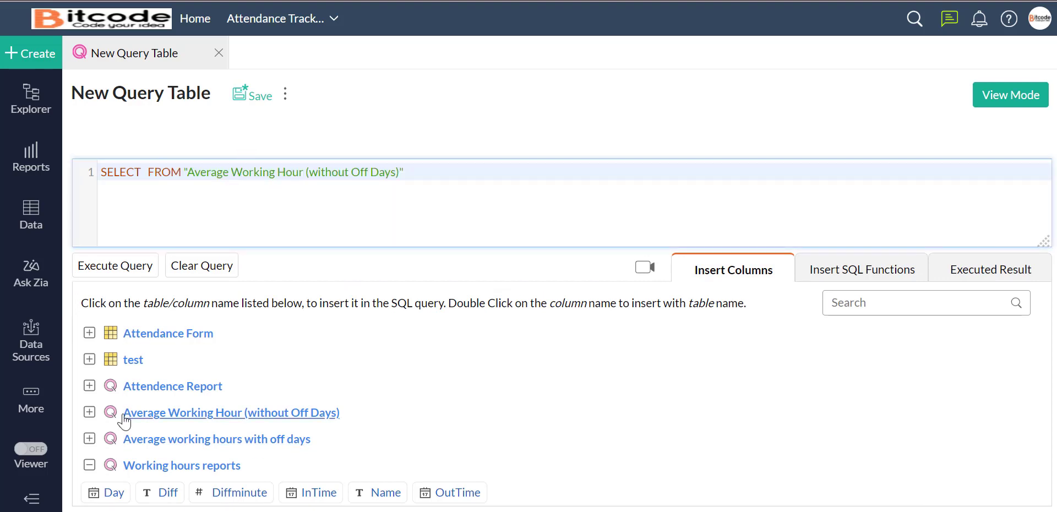
{"action": "left_click", "coordinate": [111, 492]}
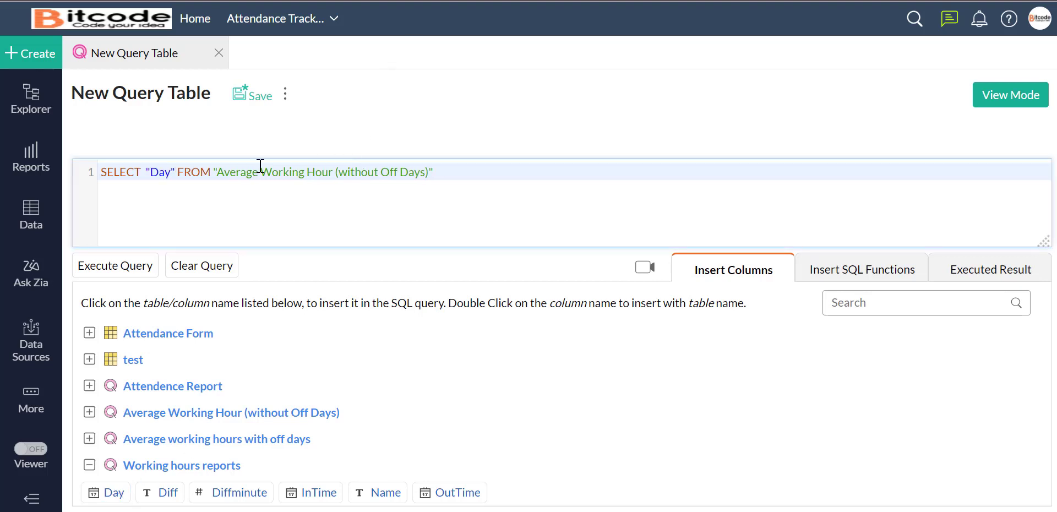
Change the FROM source of the "Day" query to "Working hours reports" and execute it to look through the results preview
{"action": "left_click_drag", "start_coordinate": [217, 171], "coordinate": [431, 182]}
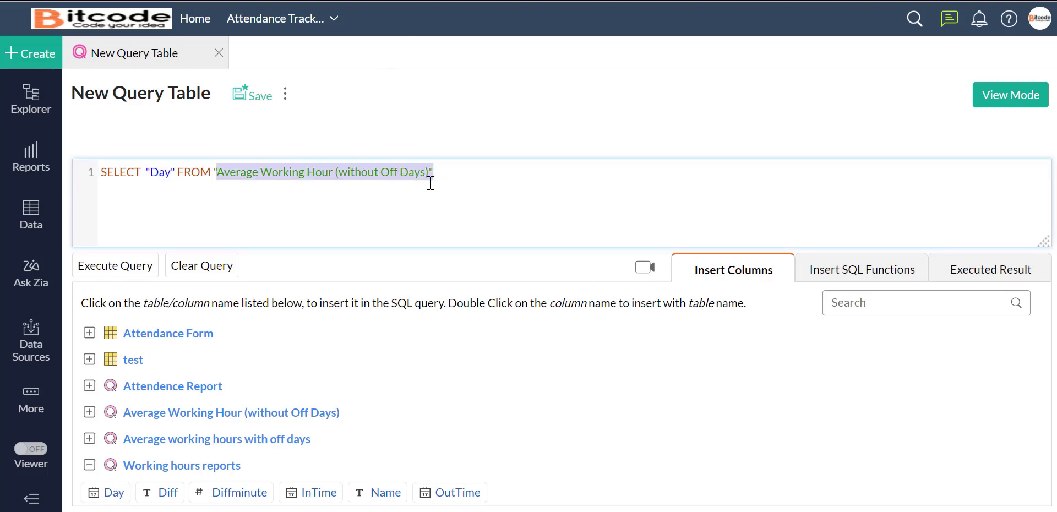
{"action": "key", "text": "BackSpace"}
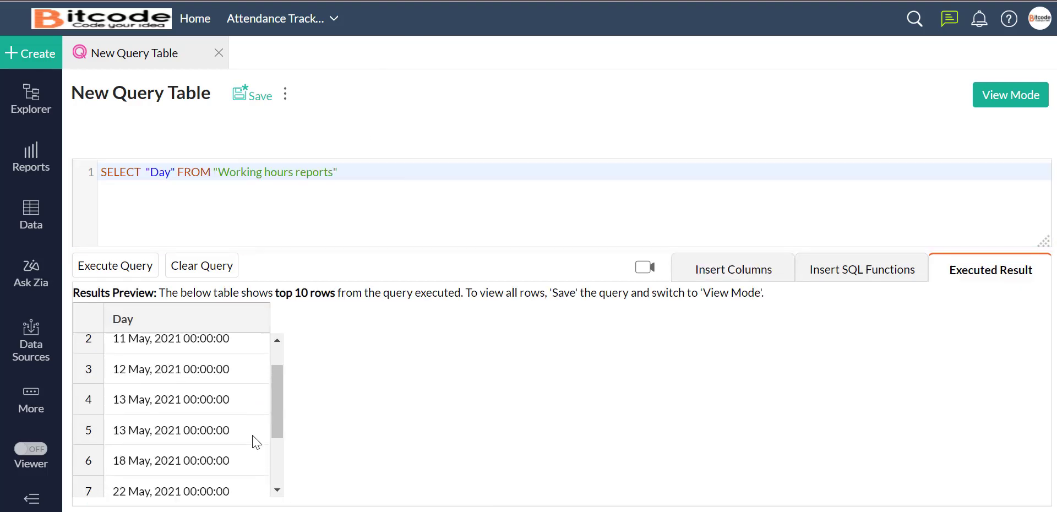
{"action": "scroll", "coordinate": [256, 442], "scroll_direction": "up", "scroll_amount": 1}
{"action": "left_click", "coordinate": [821, 277]}
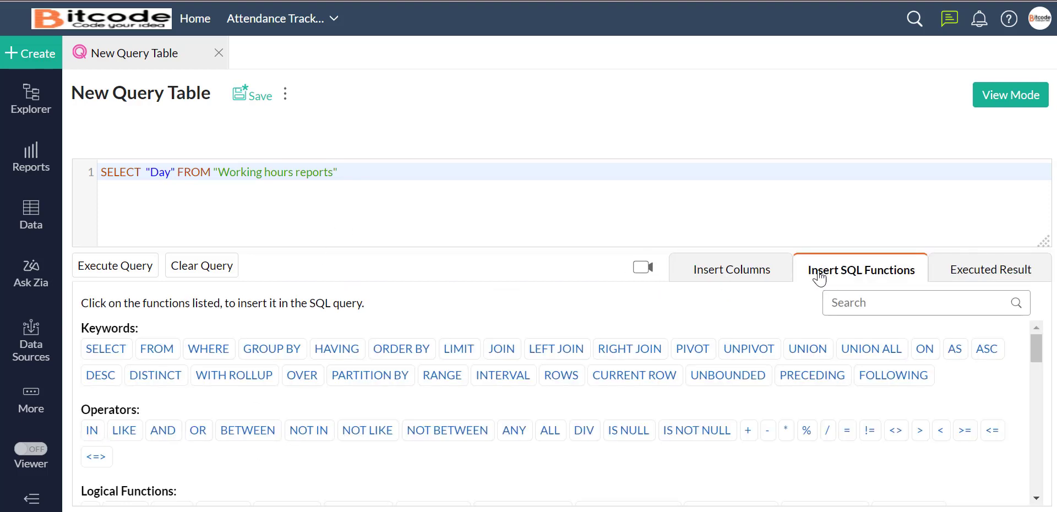
{"action": "left_click", "coordinate": [750, 269]}
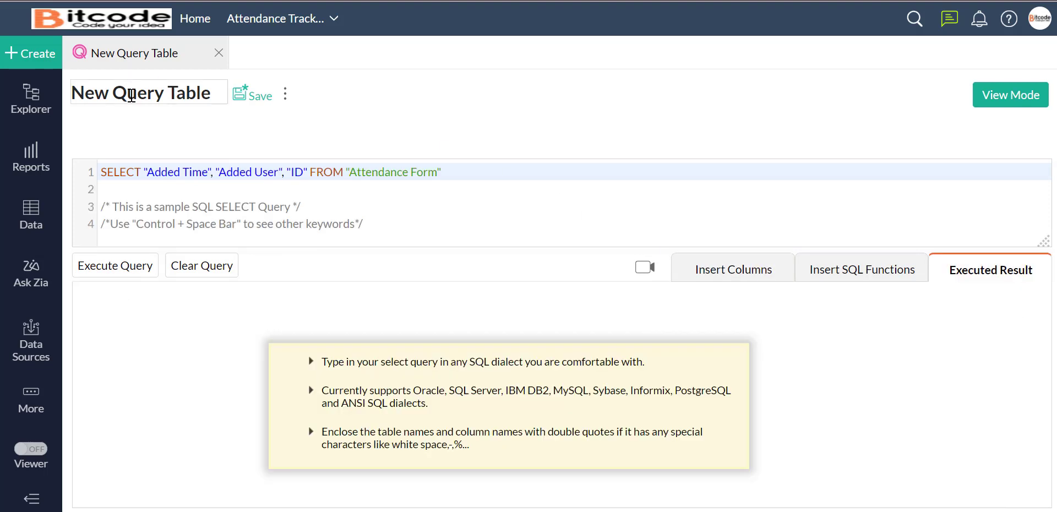
Delete the entire sample SELECT query and its comments from the new query table's editor
{"action": "double_click", "coordinate": [131, 95]}
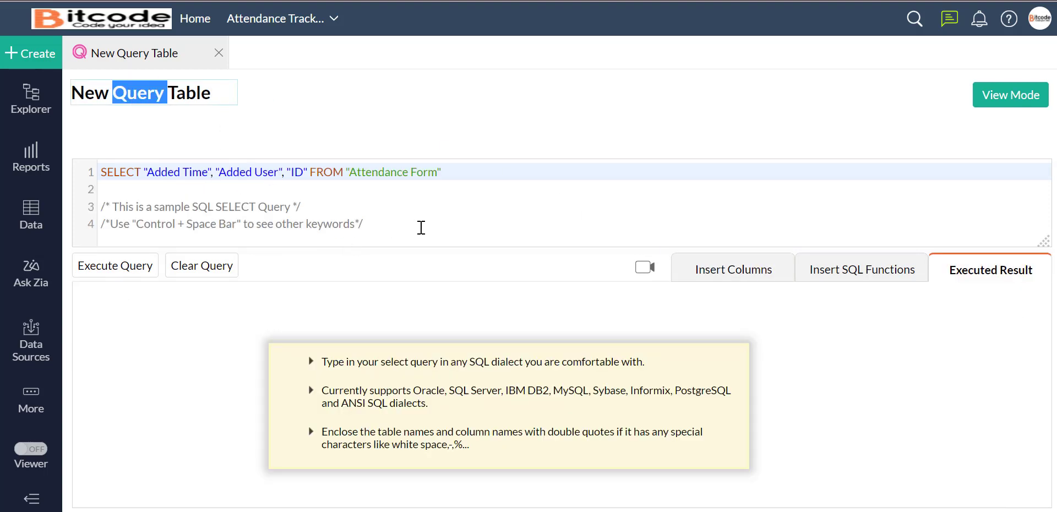
{"action": "left_click_drag", "start_coordinate": [421, 228], "coordinate": [94, 174]}
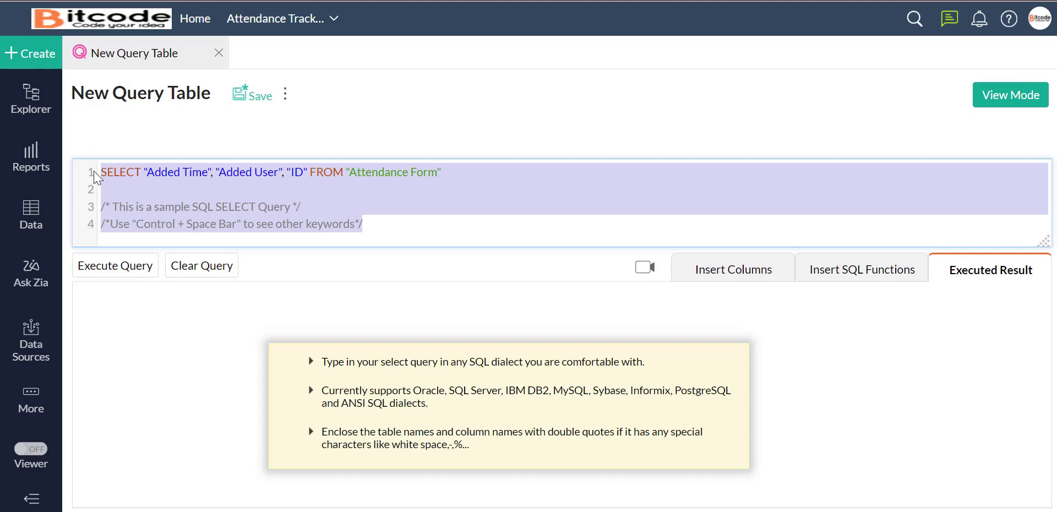
{"action": "key", "text": "BackSpace"}
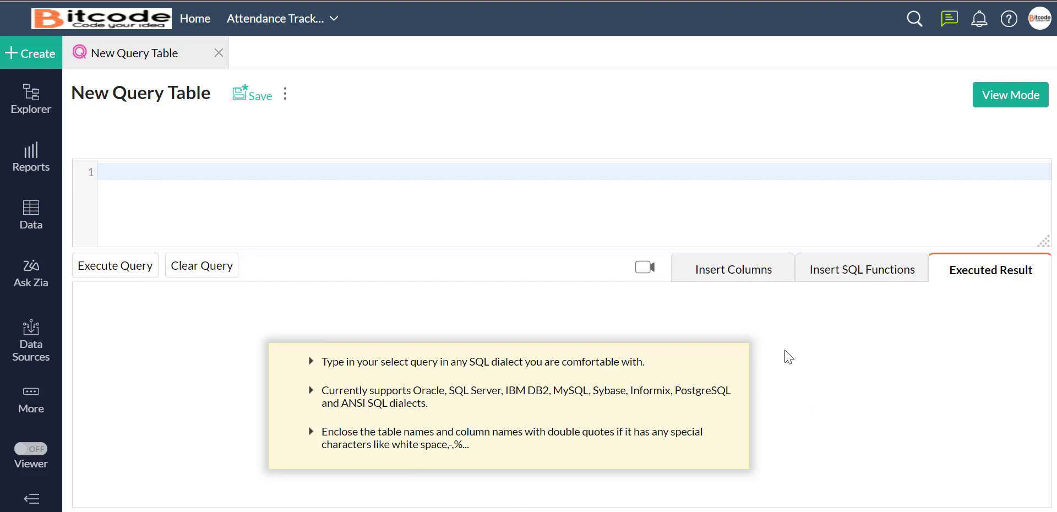
Start a new query with SELECT Count ("InTime"), using the InTime column of Attendence Report
{"action": "left_click", "coordinate": [845, 282]}
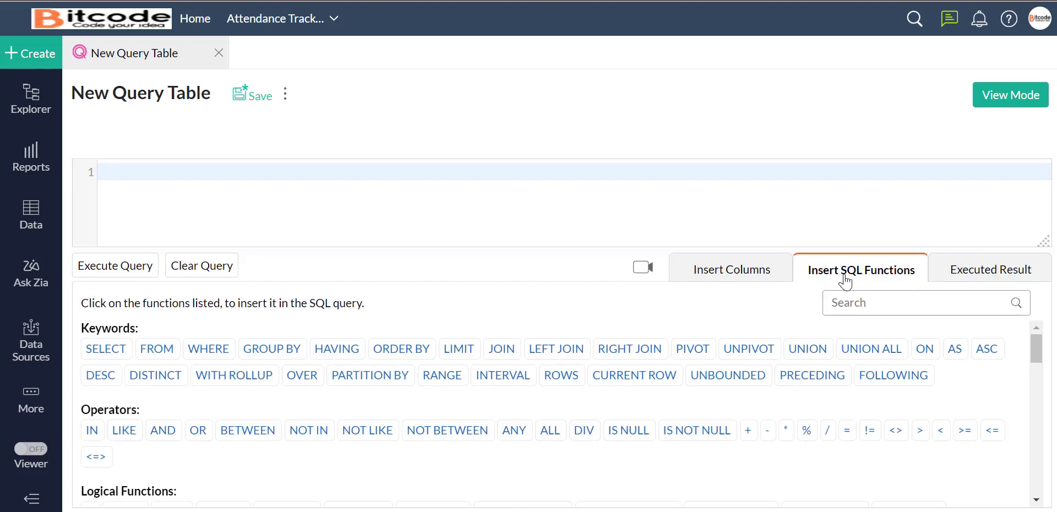
{"action": "left_click", "coordinate": [94, 350]}
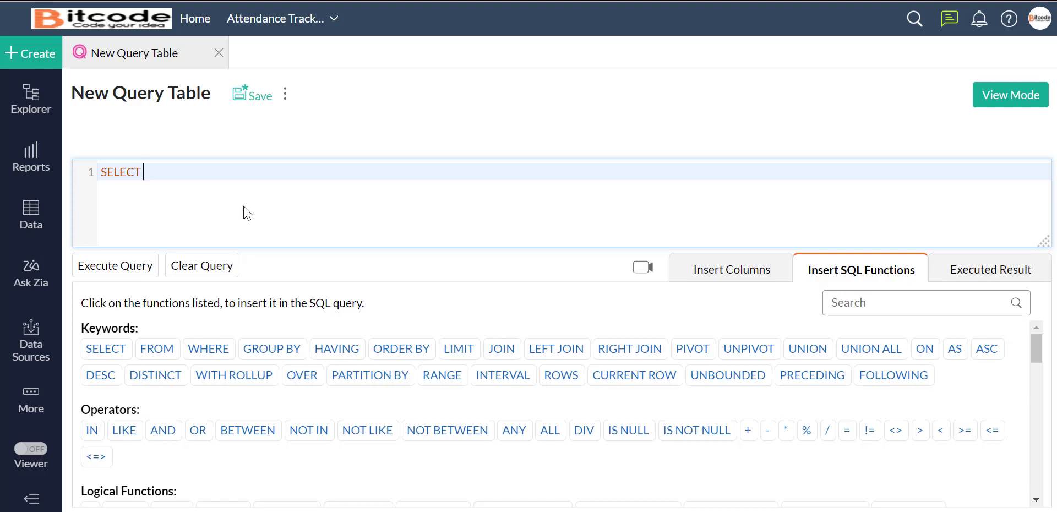
{"action": "type", "text": "Count ("}
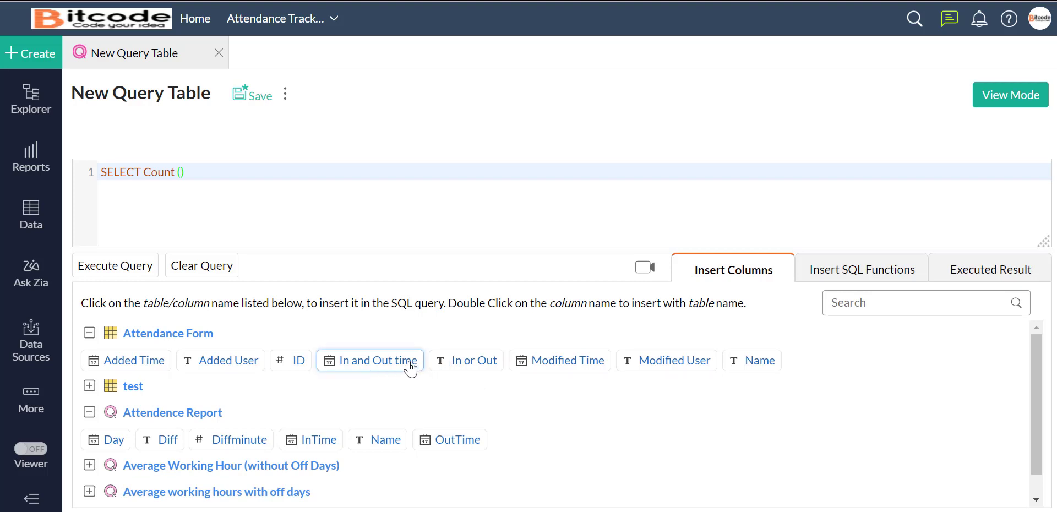
{"action": "left_click", "coordinate": [310, 440]}
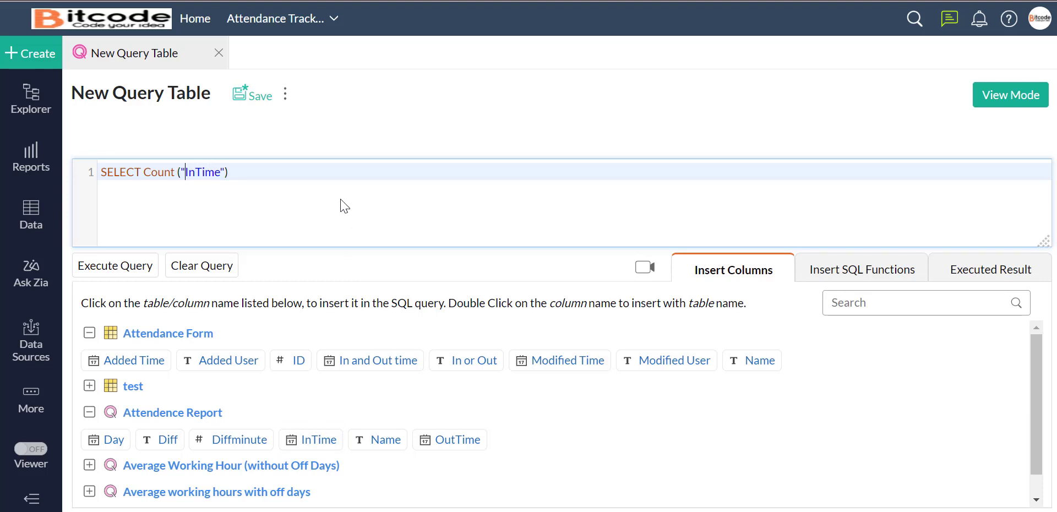
Remove the space after Count, alias the InTime count as "Total_Attendance", and execute the incomplete query
{"action": "key", "text": "Left"}
{"action": "key", "text": "BackSpace"}
{"action": "key", "text": "Right"}
{"action": "key", "text": "Right"}
{"action": "key", "text": "Right"}
{"action": "type", "text": "AS"}
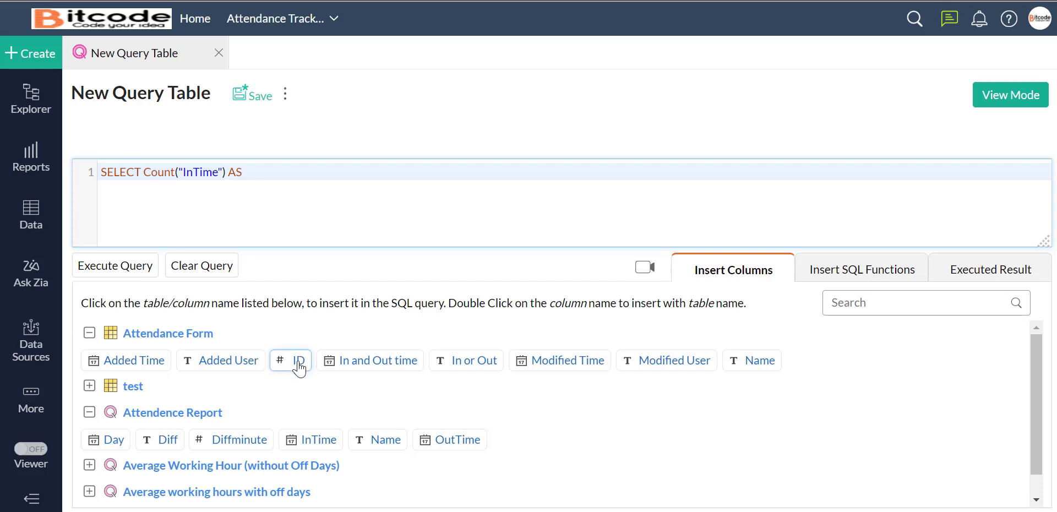
{"action": "left_click", "coordinate": [88, 466]}
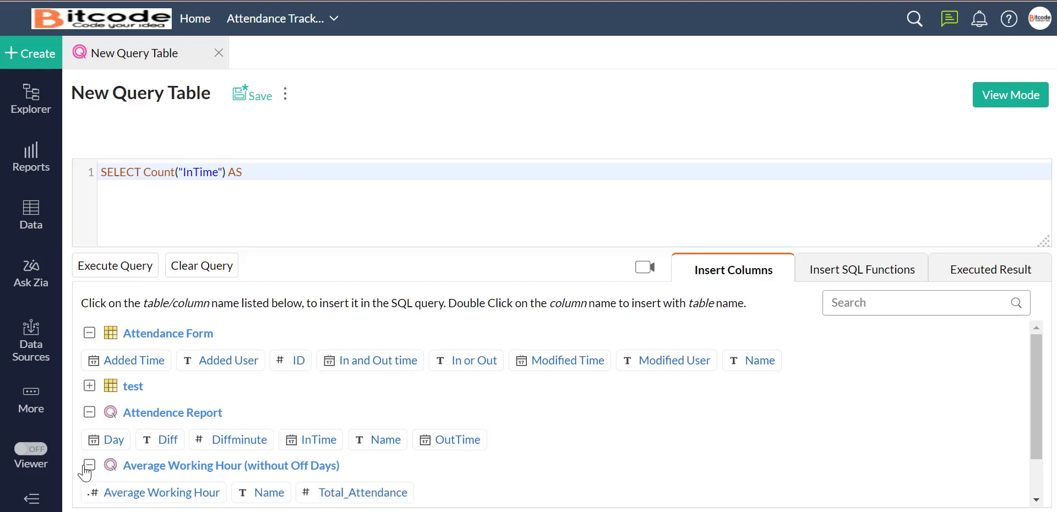
{"action": "left_click", "coordinate": [356, 492]}
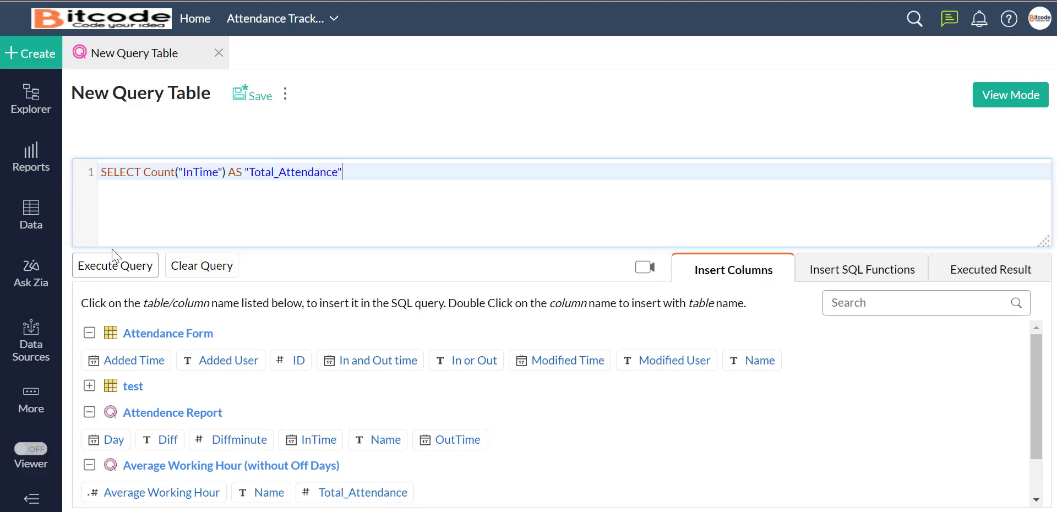
{"action": "left_click", "coordinate": [399, 189]}
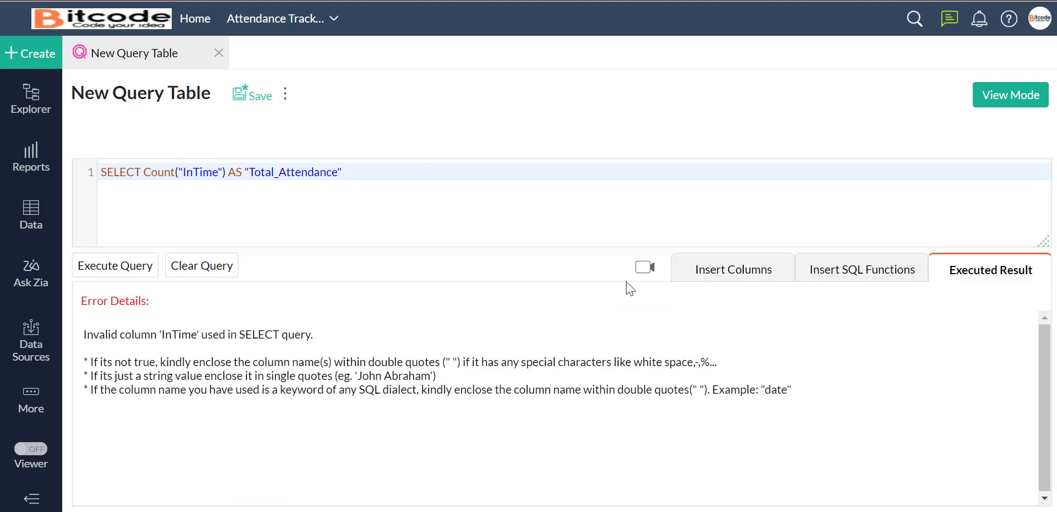
Add the Name column to the SELECT list after "Total_Attendance", ending with a comma and a new line
{"action": "left_click", "coordinate": [350, 163]}
{"action": "type", "text": ","}
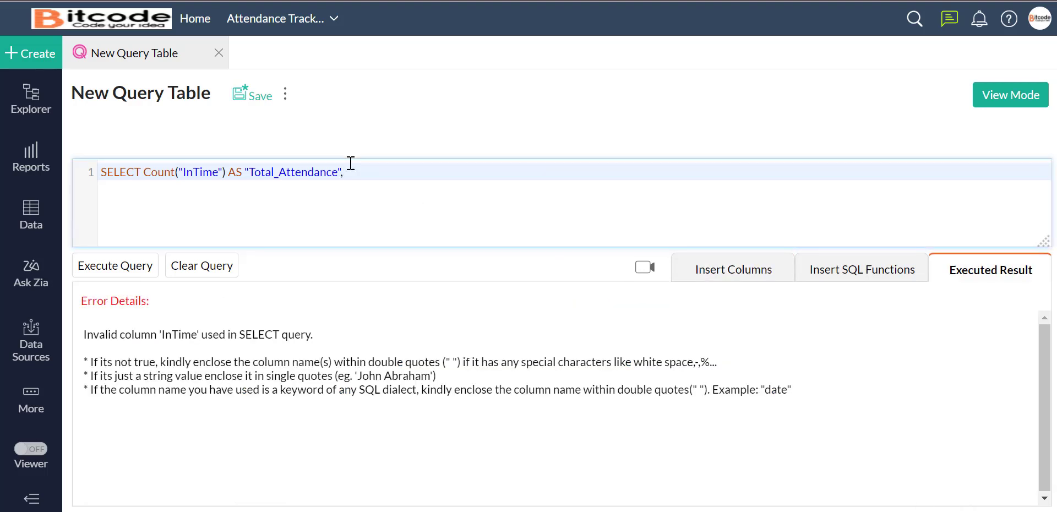
{"action": "type", "text": " Name,"}
{"action": "key", "text": "Return"}
Start a calculated column on the second line dividing SUM("Diffminute") by COUNT("InTime"), using the Attendence Report columns
{"action": "type", "text": "("}
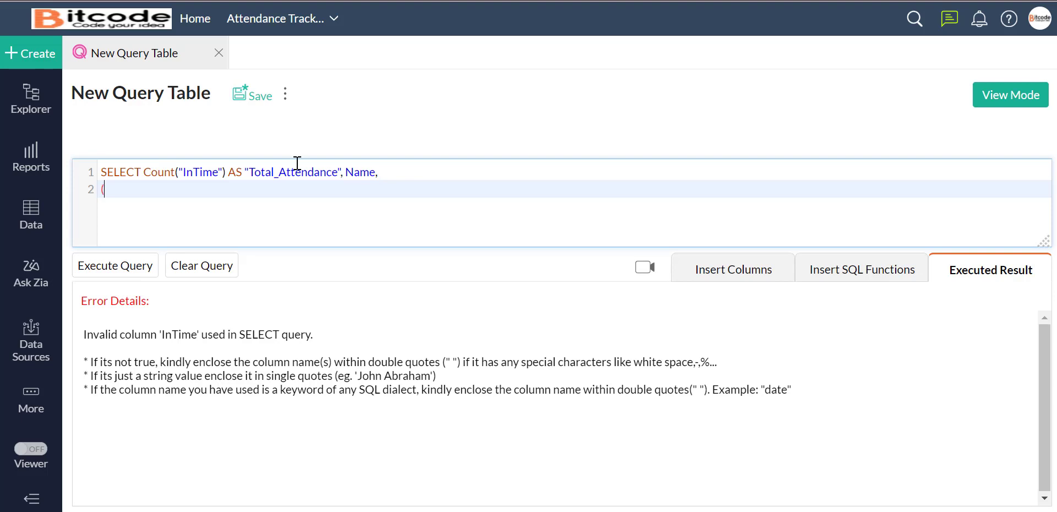
{"action": "type", "text": "SUM()"}
{"action": "left_click", "coordinate": [702, 268]}
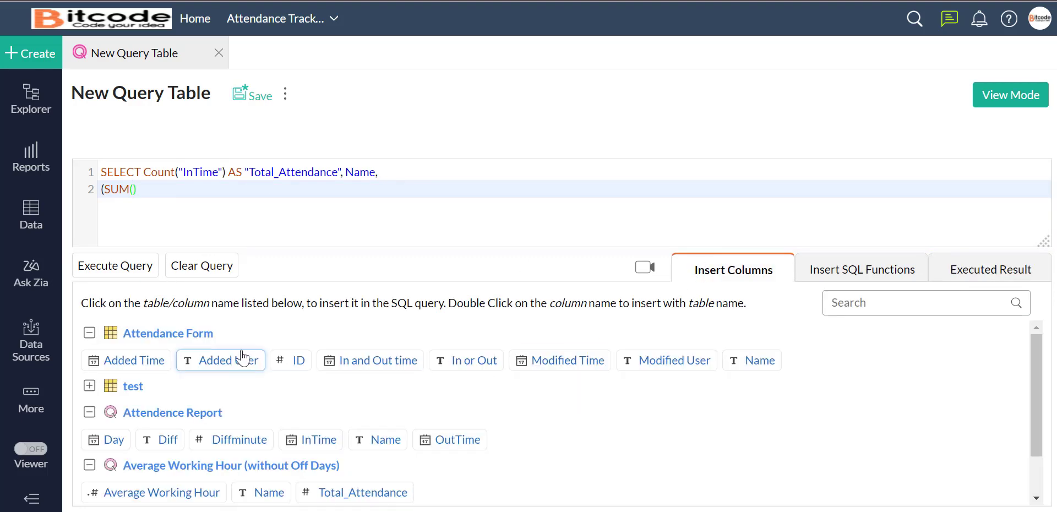
{"action": "scroll", "coordinate": [248, 357], "scroll_direction": "down", "scroll_amount": 1}
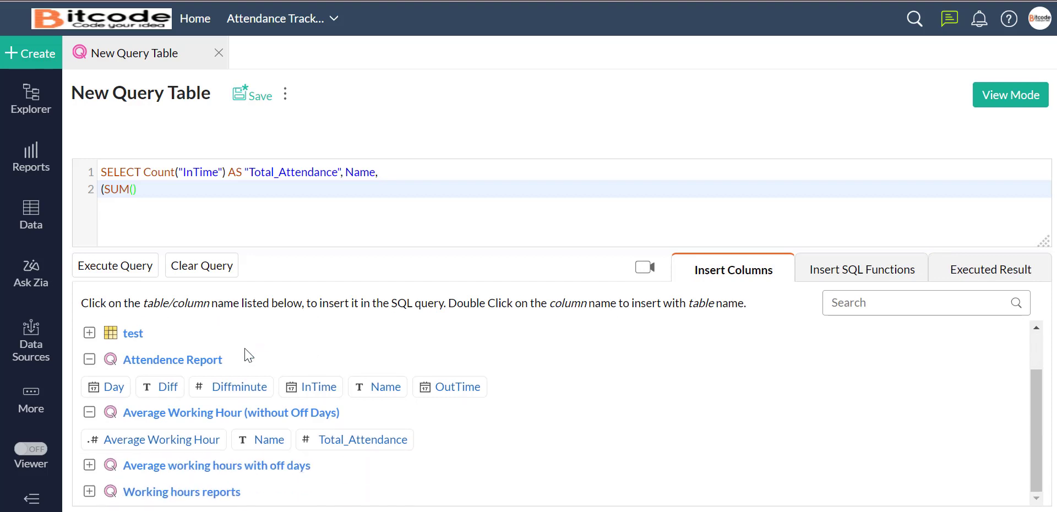
{"action": "left_click", "coordinate": [238, 387]}
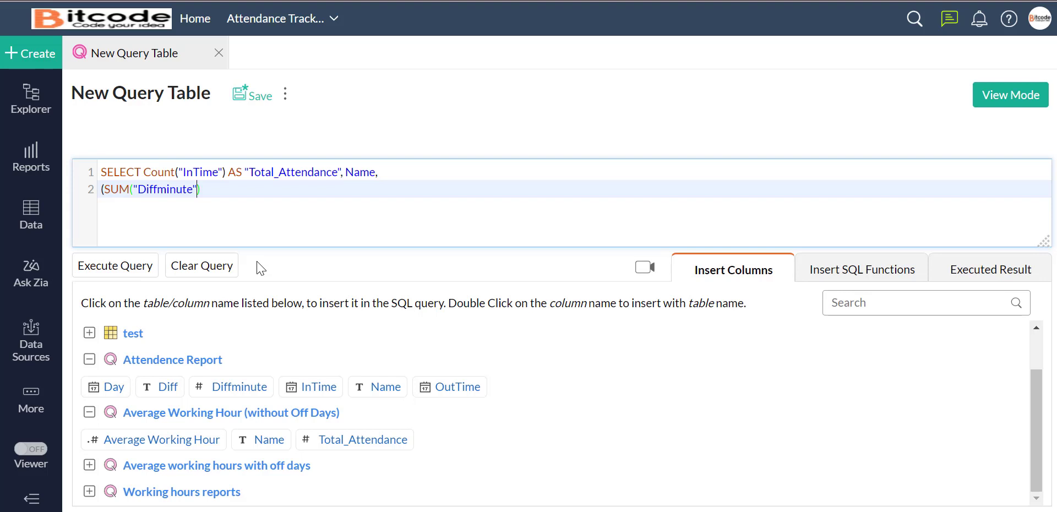
{"action": "type", "text": "/ COUNT()"}
{"action": "left_click", "coordinate": [323, 393]}
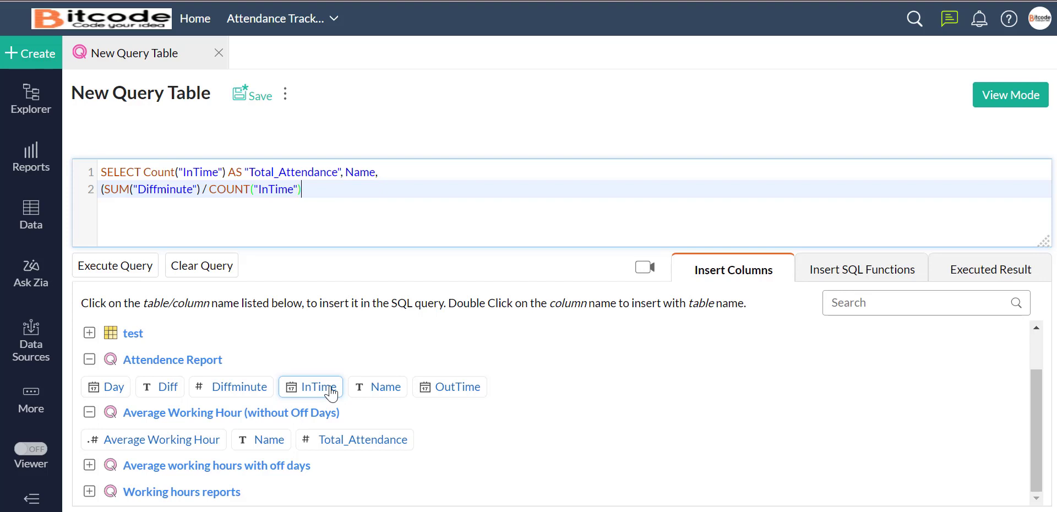
Close the parenthesised division, divide it by 60 and alias the expression as "Average Working Hour"
{"action": "type", "text": ")"}
{"action": "type", "text": " /"}
{"action": "type", "text": " 60"}
{"action": "type", "text": " AS"}
{"action": "type", "text": " \""}
{"action": "left_click", "coordinate": [212, 439]}
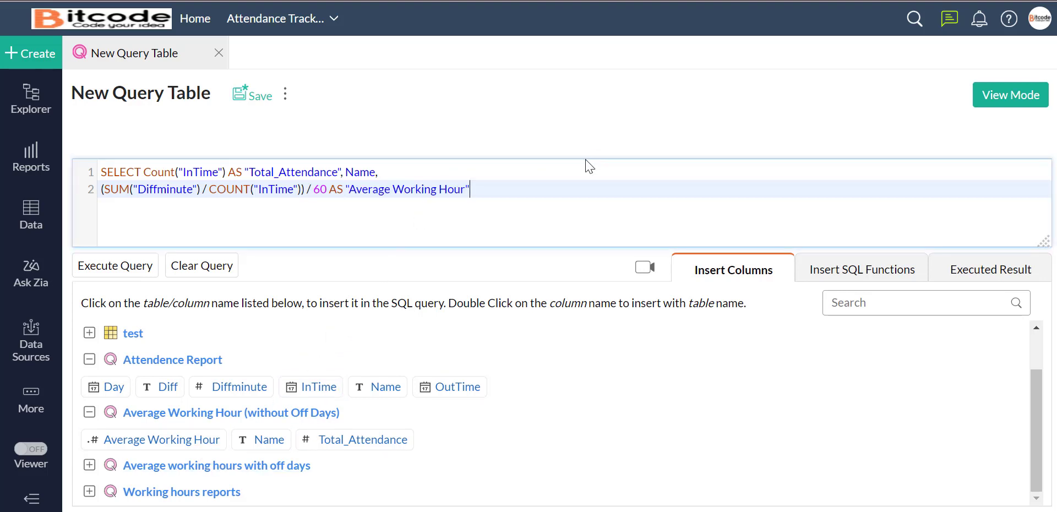
Add the clauses FROM "Attendence Report" and GROUP BY "Name" on separate lines below the SELECT list
{"action": "key", "text": "Return"}
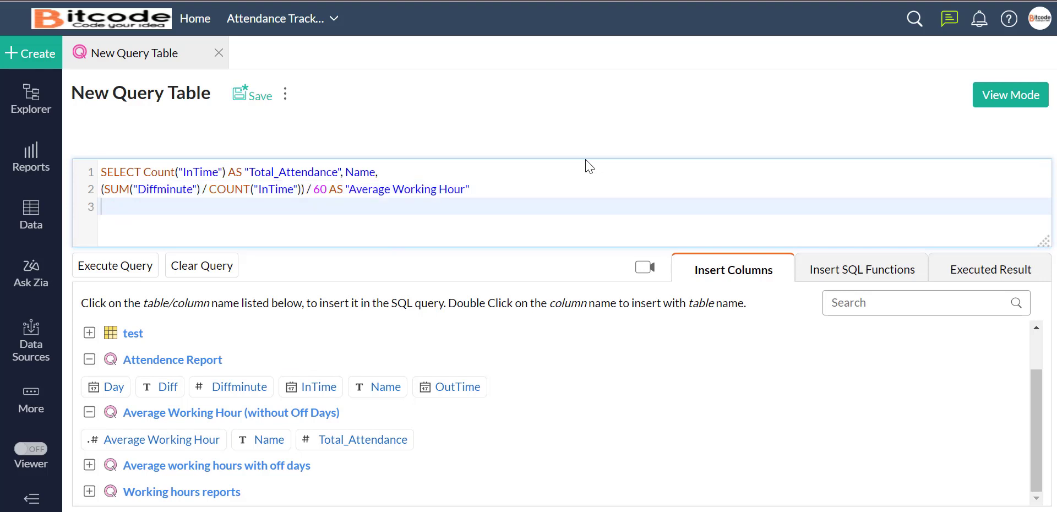
{"action": "type", "text": "FROM"}
{"action": "left_click", "coordinate": [169, 361]}
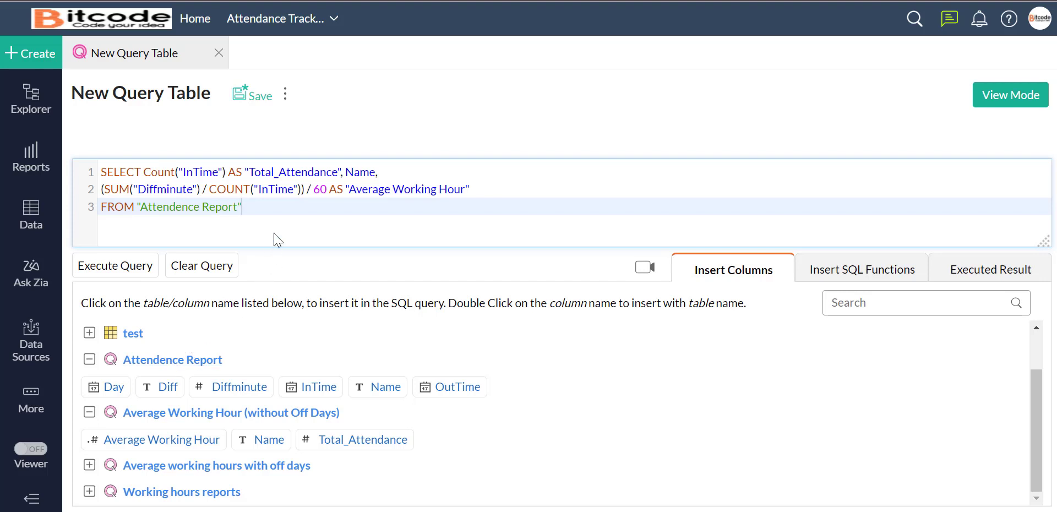
{"action": "key", "text": "Return"}
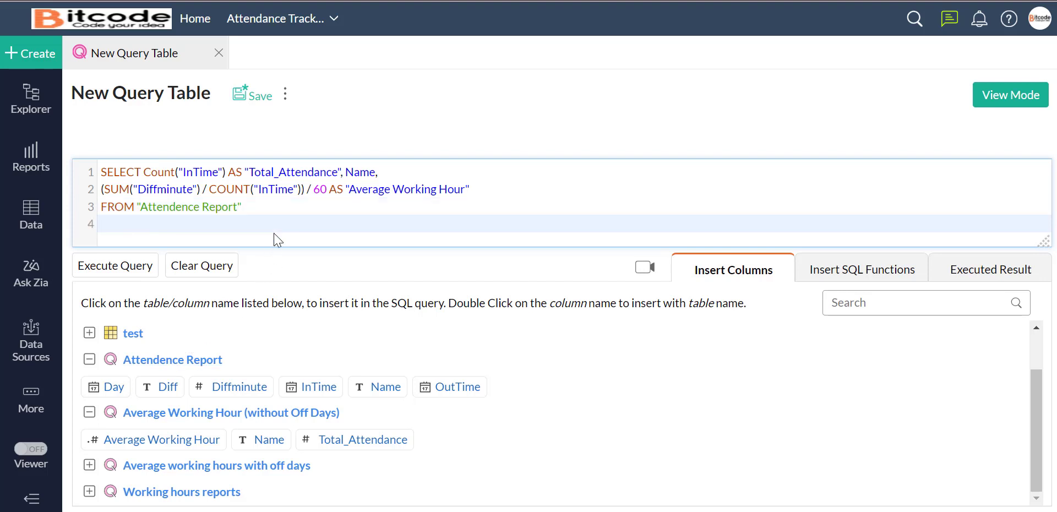
{"action": "type", "text": "GROUP BY"}
{"action": "left_click", "coordinate": [379, 387]}
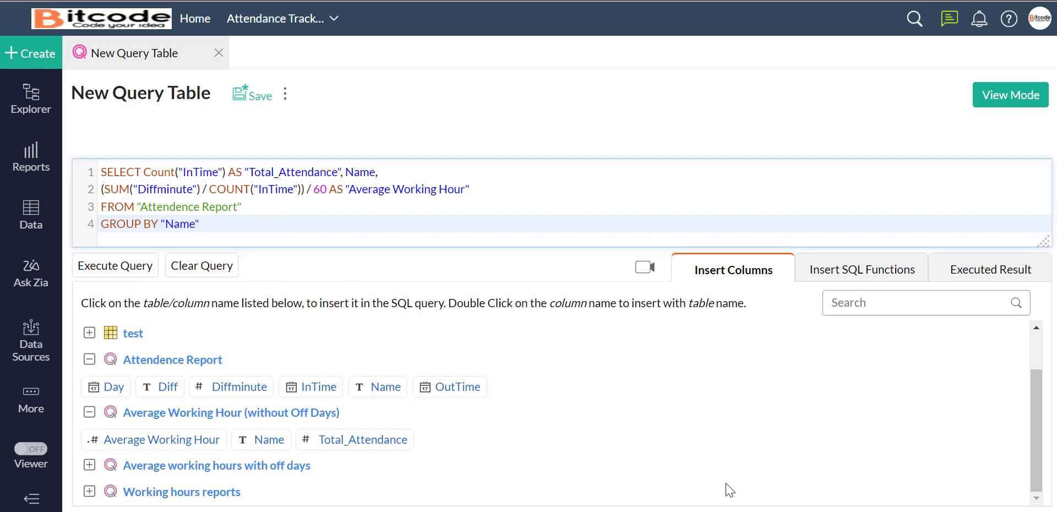
{"action": "left_click", "coordinate": [778, 468]}
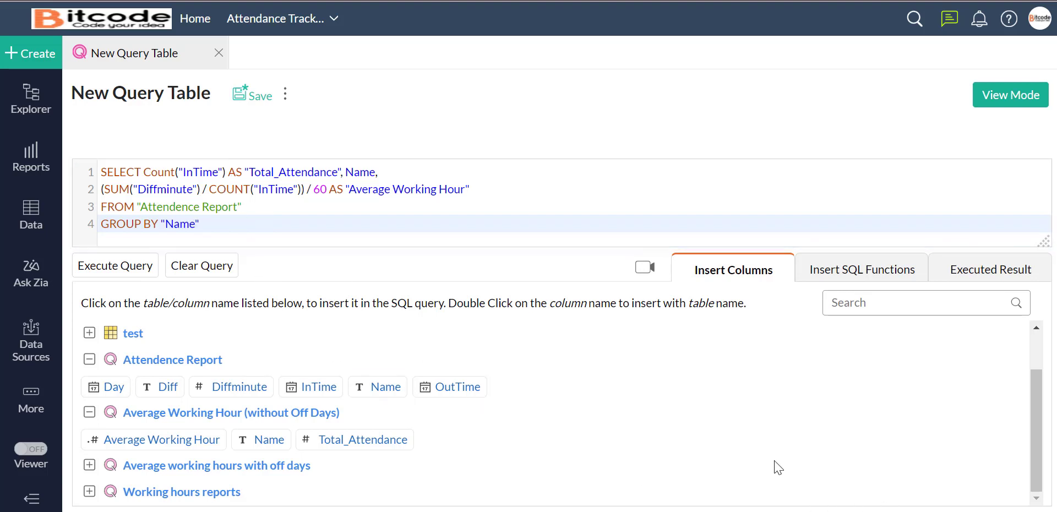
Execute the grouped query and look through its results preview
{"action": "left_click", "coordinate": [109, 266]}
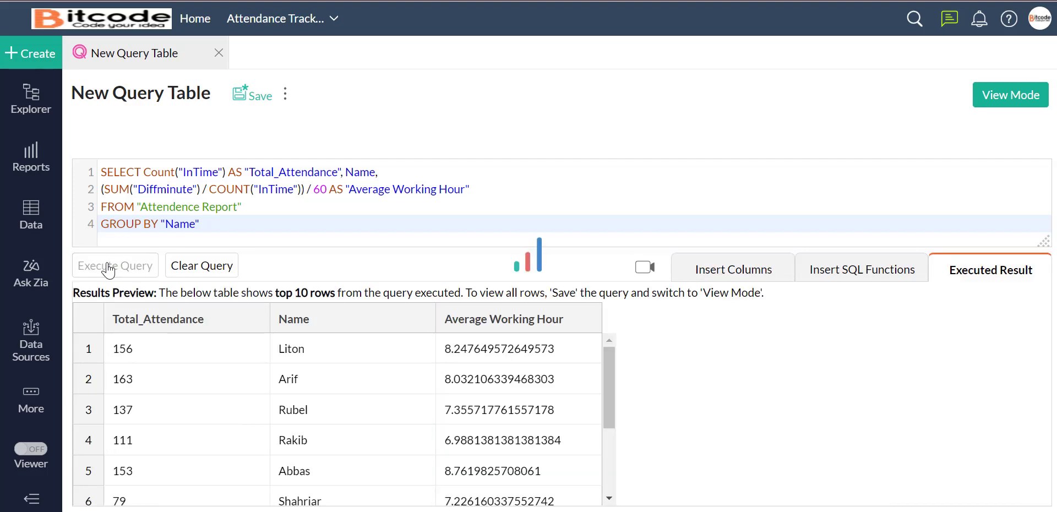
{"action": "scroll", "coordinate": [165, 377], "scroll_direction": "down", "scroll_amount": 3}
{"action": "scroll", "coordinate": [168, 377], "scroll_direction": "up", "scroll_amount": 3}
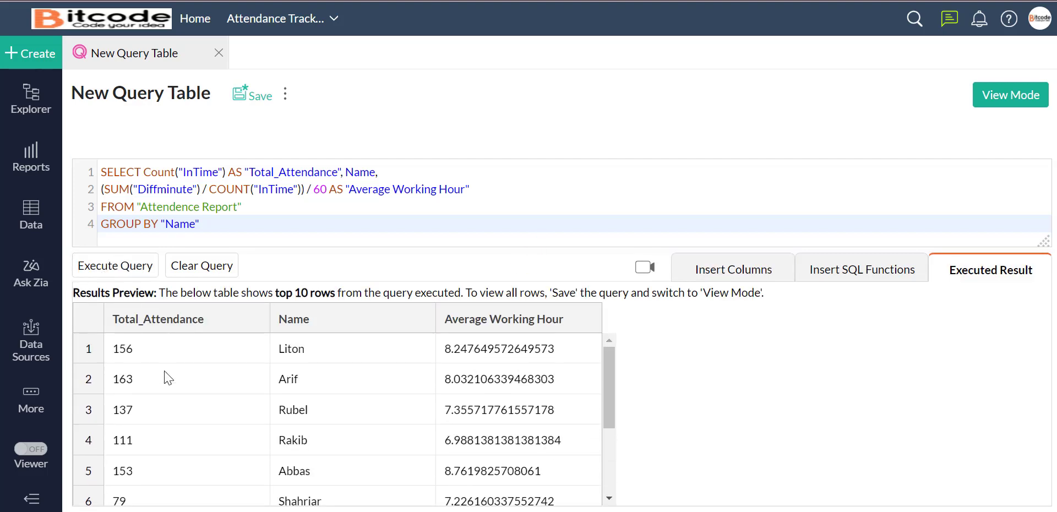
{"action": "scroll", "coordinate": [168, 377], "scroll_direction": "down", "scroll_amount": 3}
{"action": "scroll", "coordinate": [168, 377], "scroll_direction": "up", "scroll_amount": 3}
{"action": "left_click", "coordinate": [227, 224]}
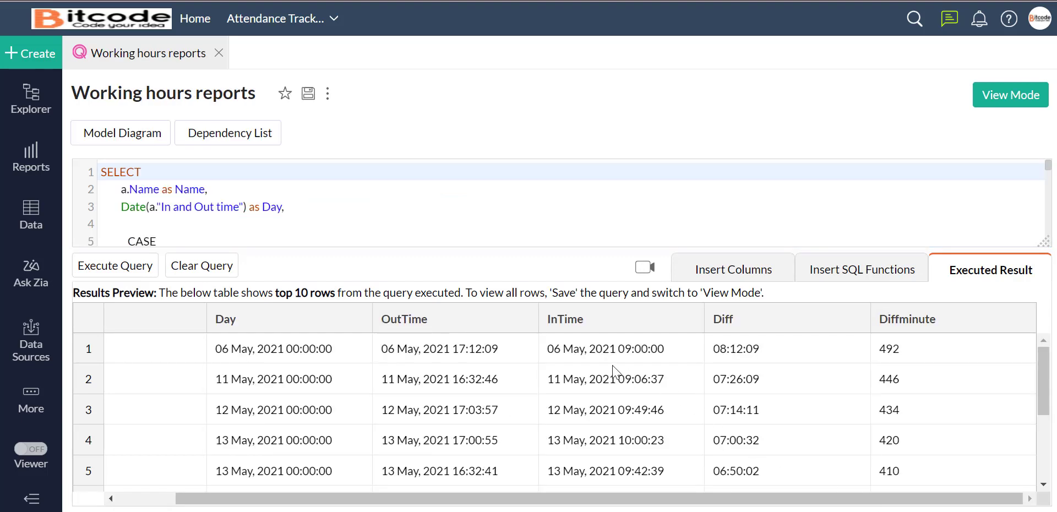
Look through the results preview of the Working hours reports query, covering the Day, OutTime, InTime, Diff and Diffminute columns
{"action": "scroll", "coordinate": [613, 373], "scroll_direction": "down", "scroll_amount": 5}
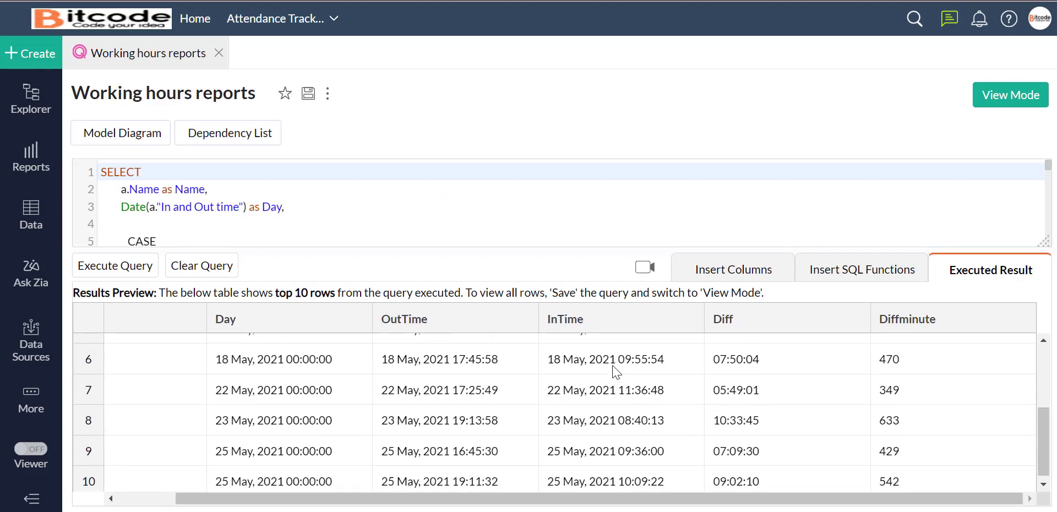
{"action": "scroll", "coordinate": [614, 373], "scroll_direction": "up", "scroll_amount": 5}
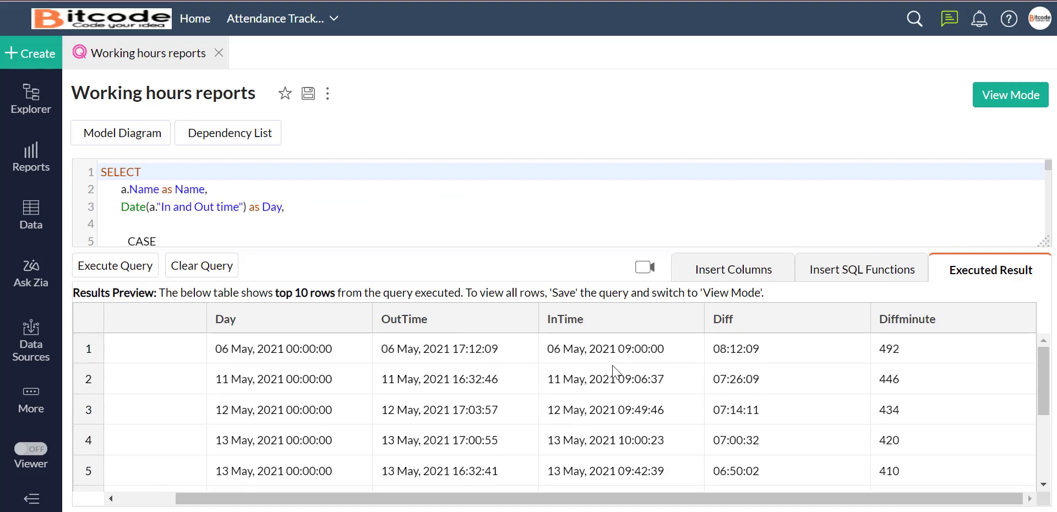
{"action": "scroll", "coordinate": [612, 365], "scroll_direction": "down", "scroll_amount": 5}
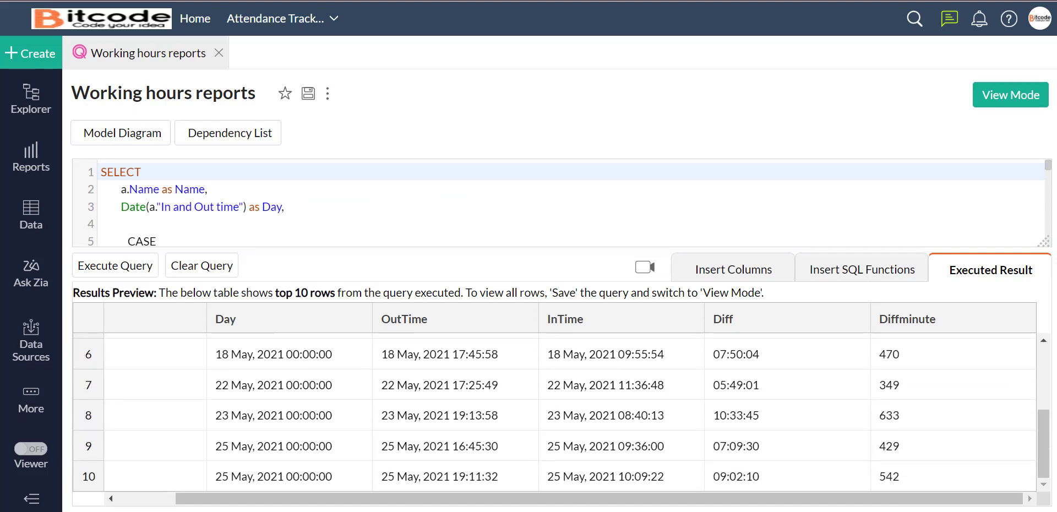